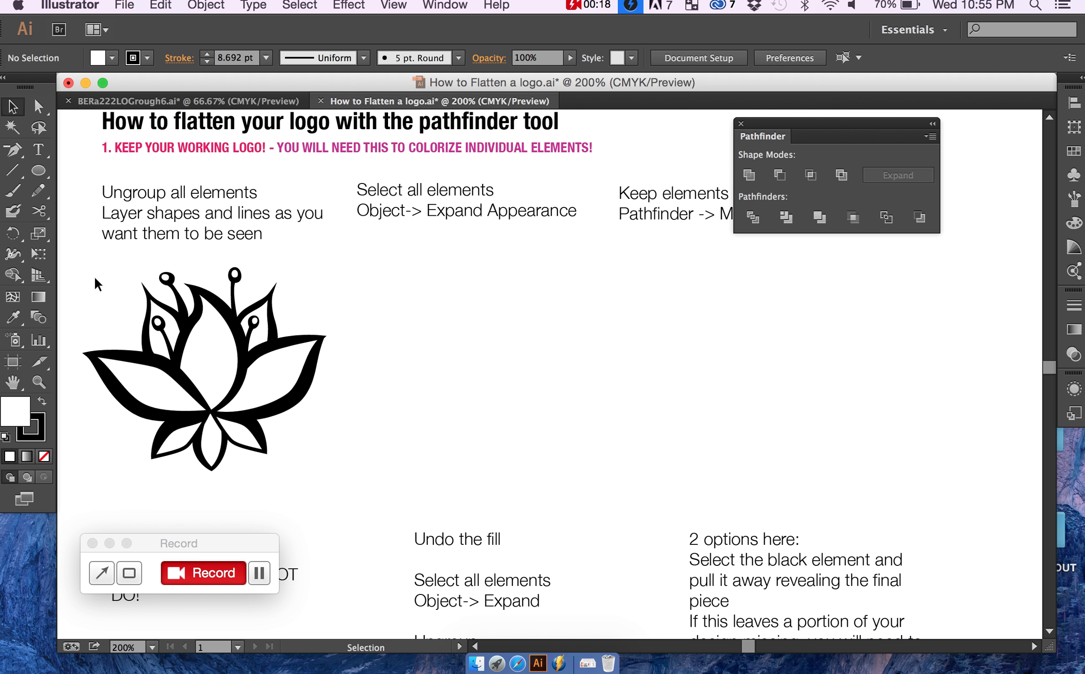
Step: Examine the separate paths of the lotus logo by selecting the whole artwork and individual petals
left_click(152, 331)
left_click_drag(75, 261, 345, 475)
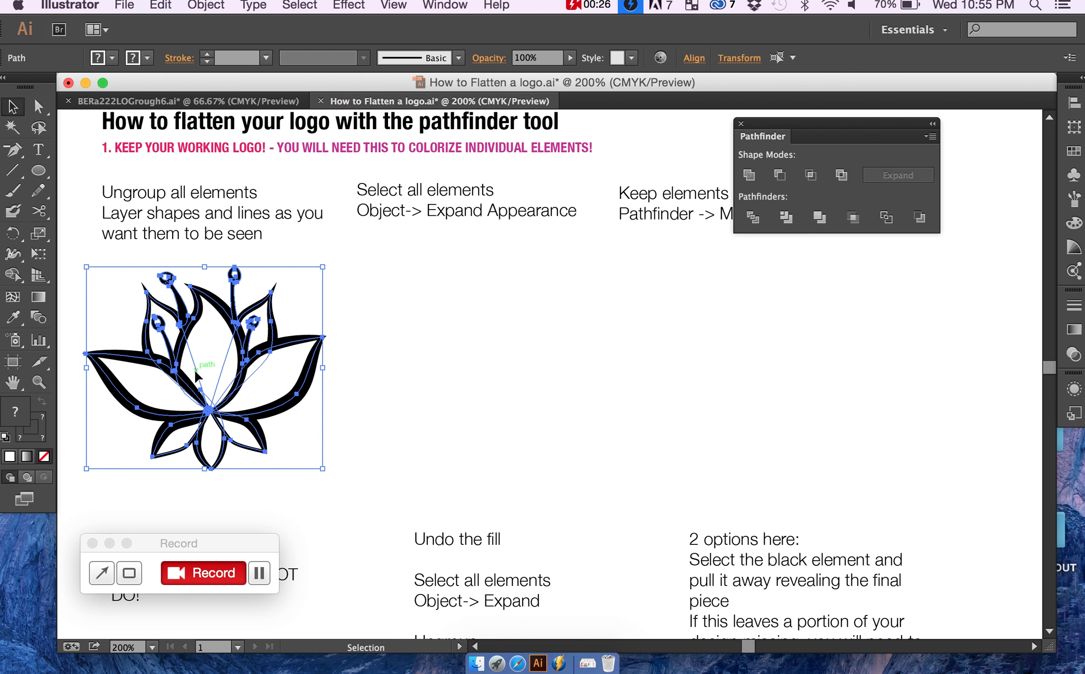
left_click(341, 387)
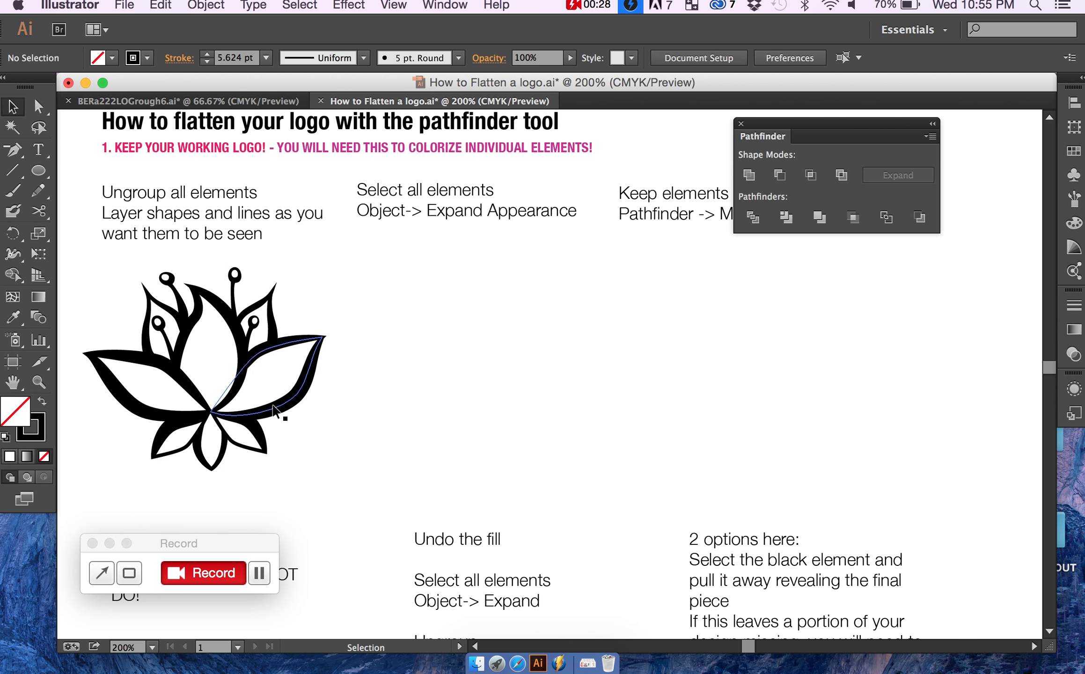
left_click(273, 411)
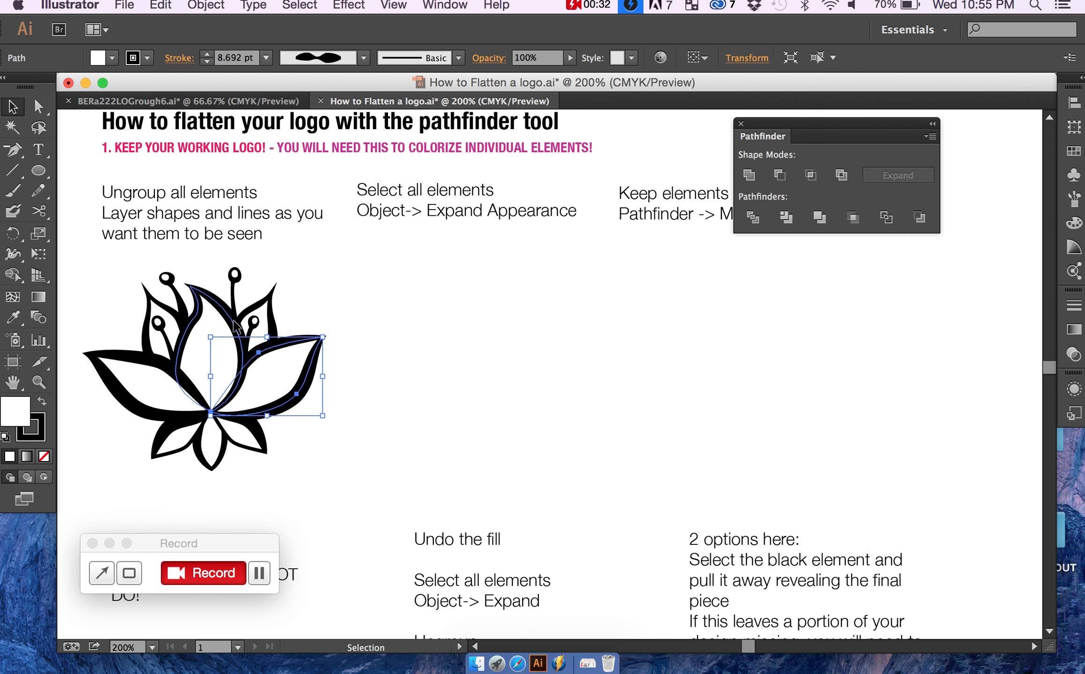
left_click(234, 320)
left_click(154, 371)
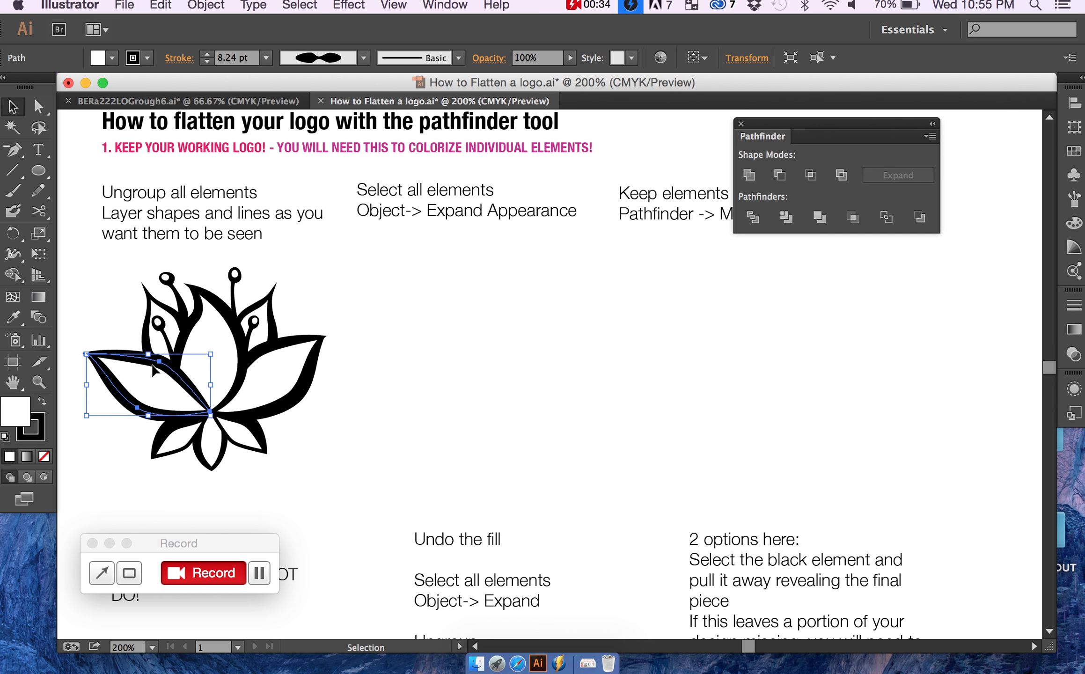
left_click(159, 304)
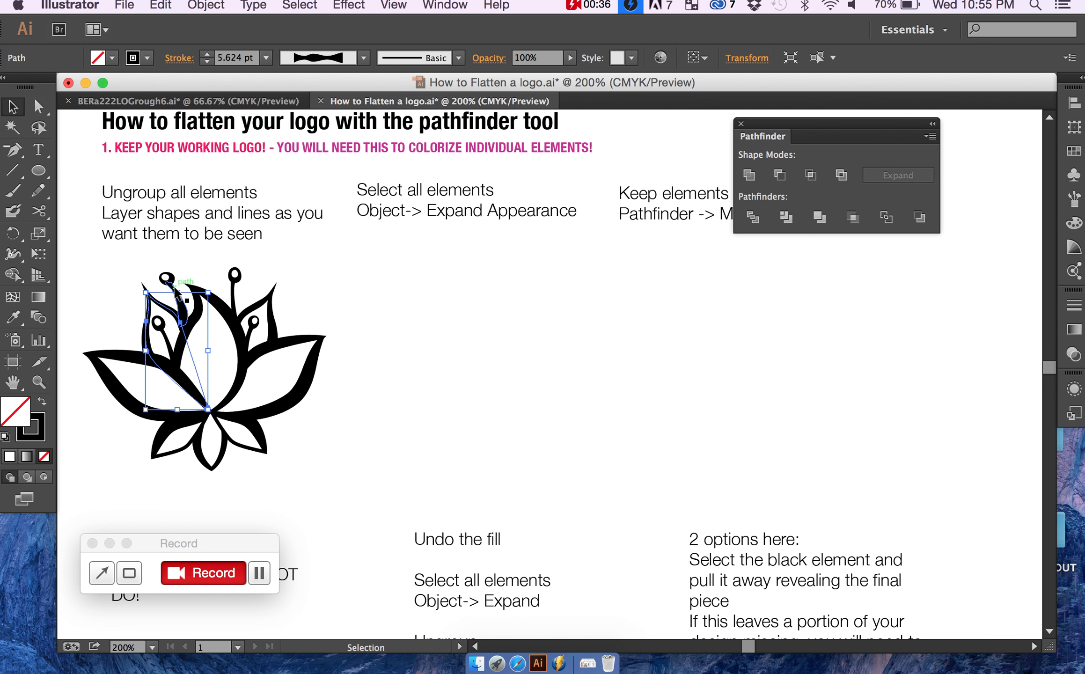
left_click(175, 289)
left_click(306, 290)
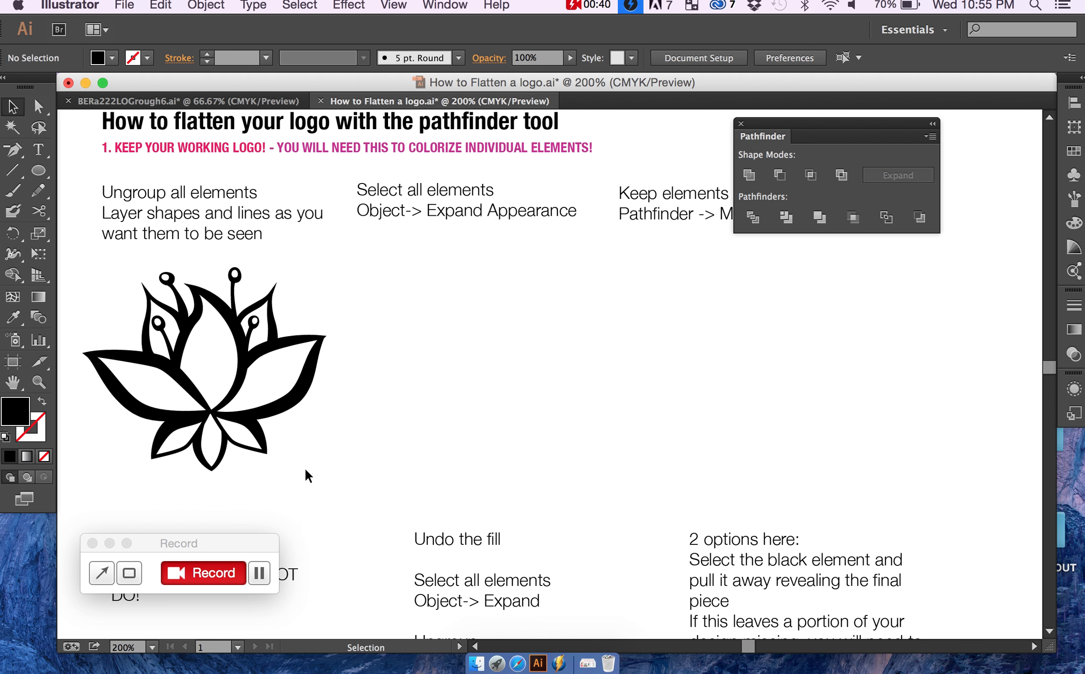
left_click_drag(306, 470, 96, 260)
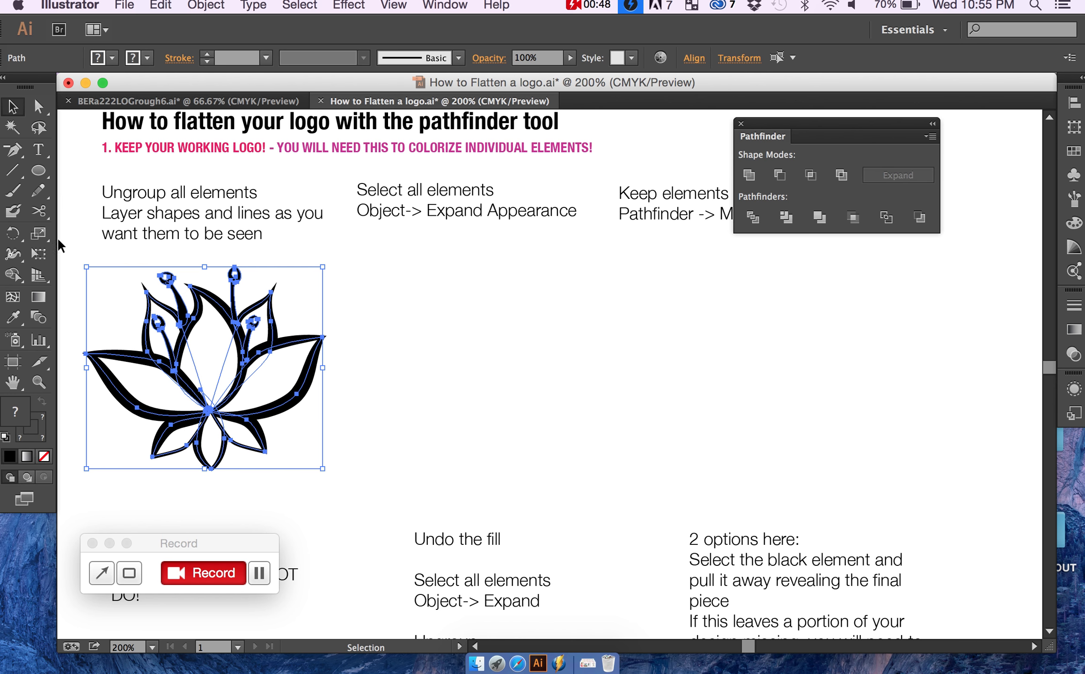
Step: Draw a small solid black circle beside the upper-left petals of the lotus logo
left_click(39, 170)
left_click_drag(102, 279, 139, 315)
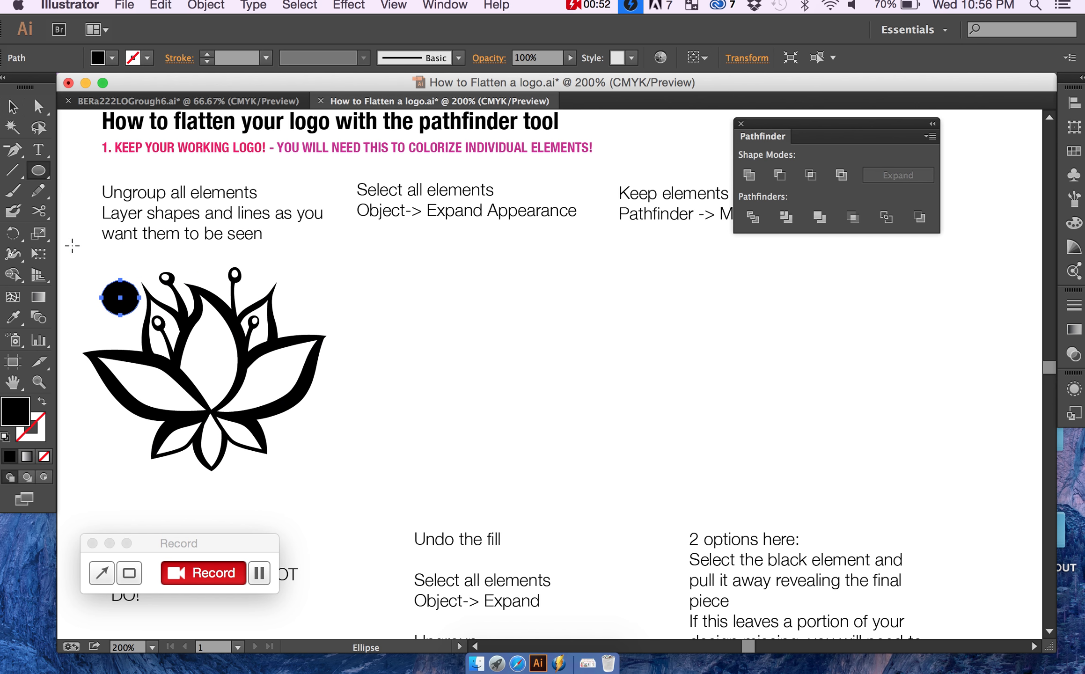
key("v")
Step: Duplicate the lotus logo together with the circle into the space below the "Object-> Expand Appearance" note
left_click_drag(84, 265, 361, 477)
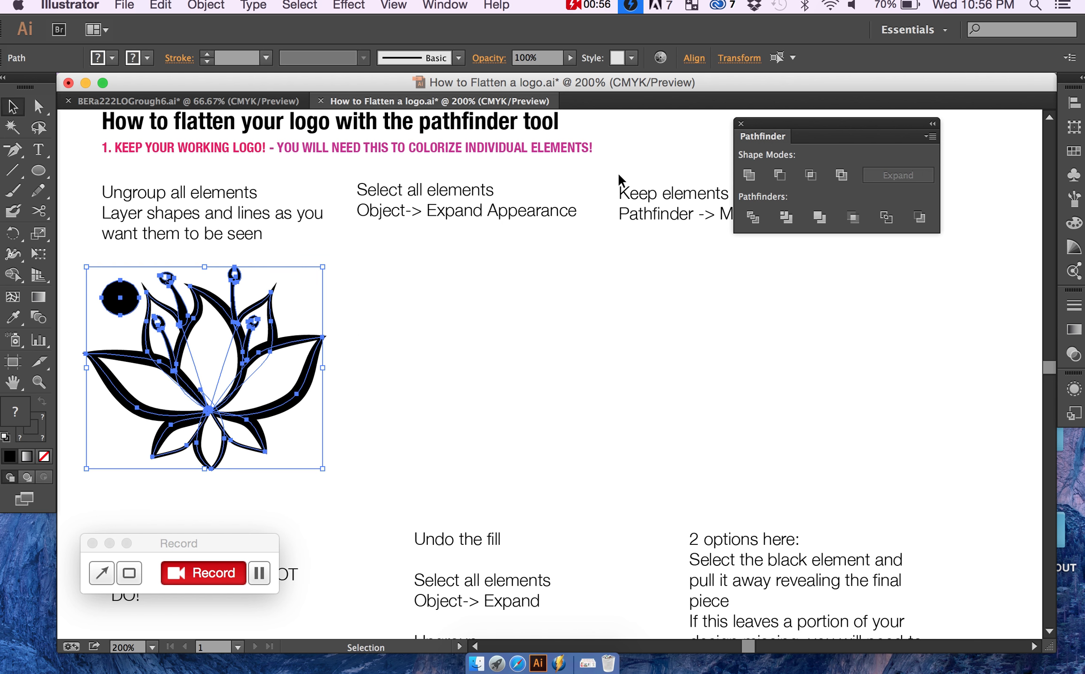
left_click(207, 6)
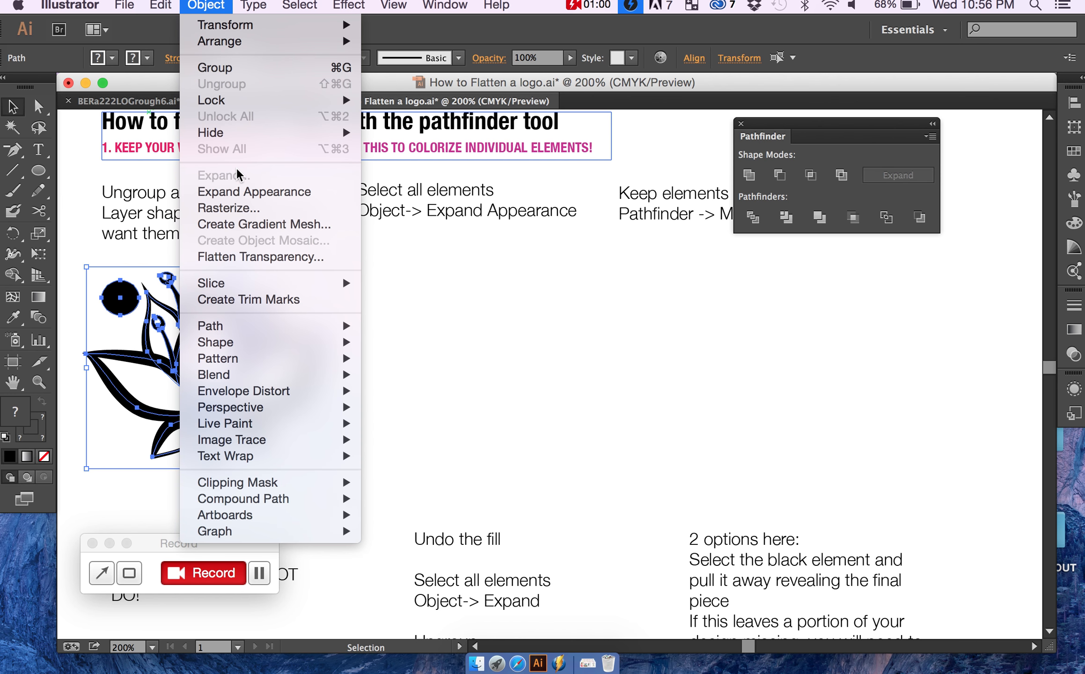
left_click(216, 5)
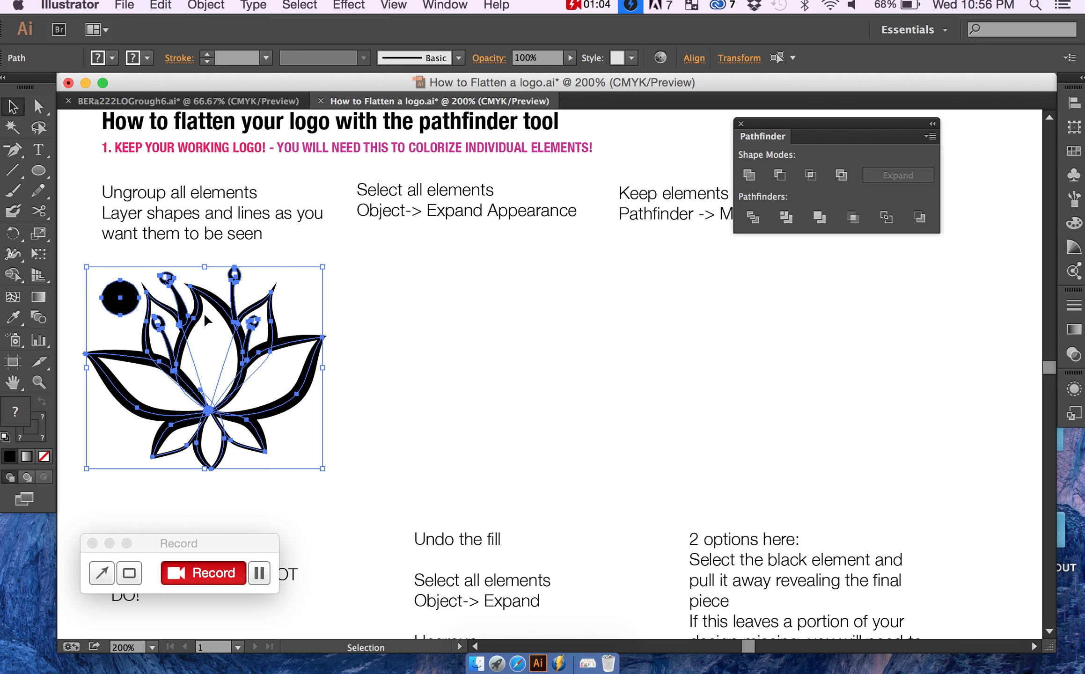
key("super")
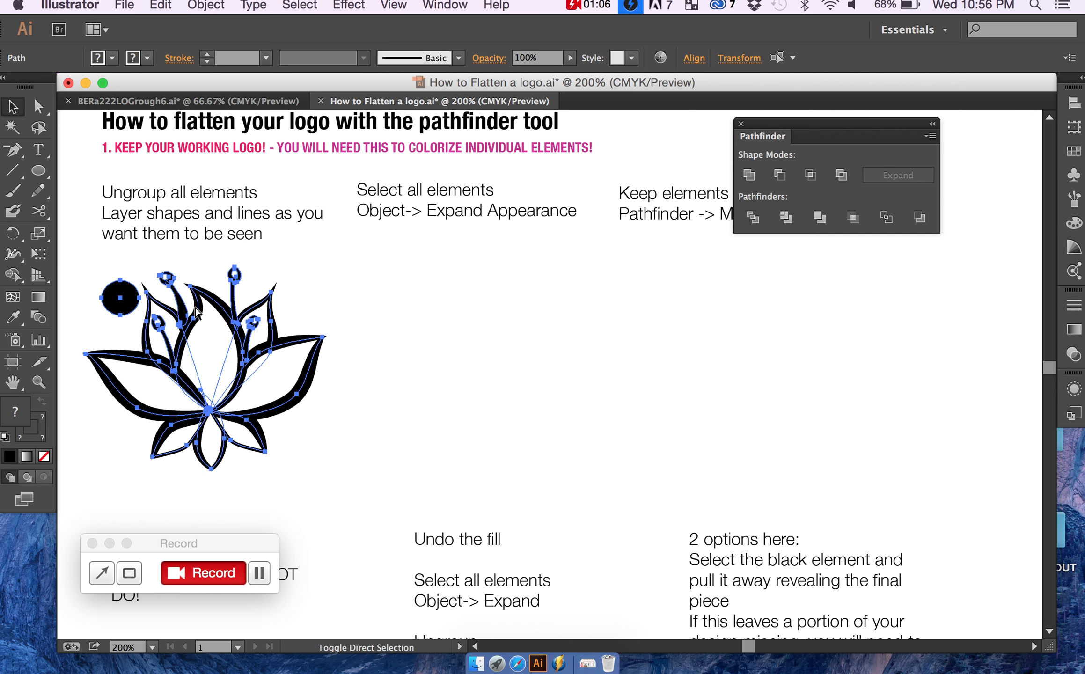
left_click_drag(200, 319, 448, 313)
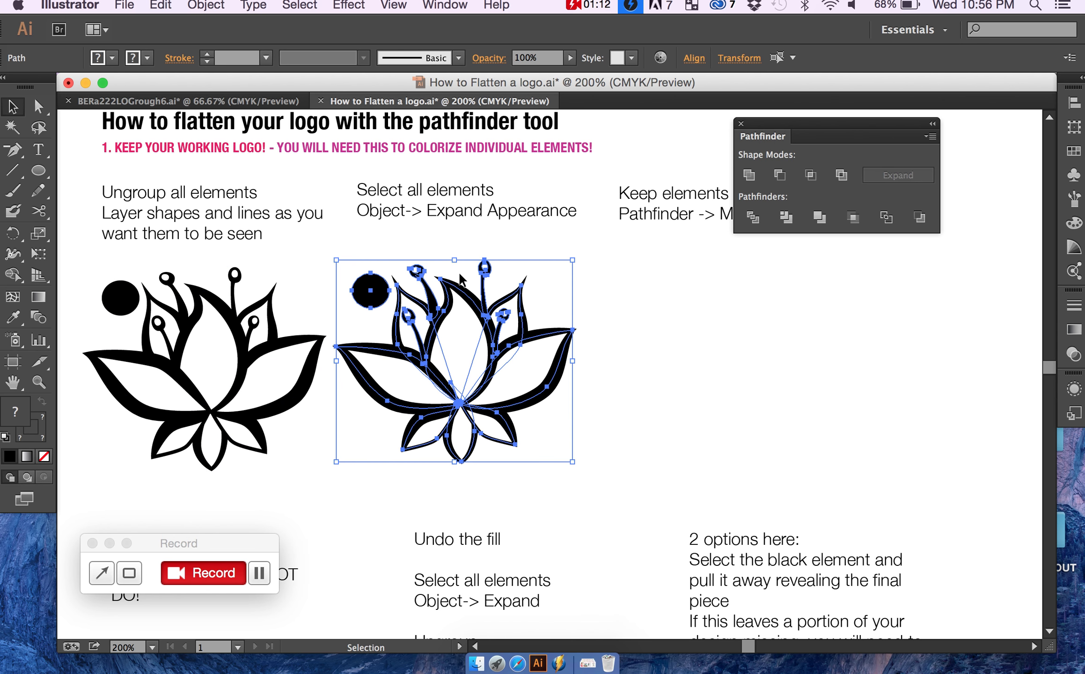
Step: Expand the appearance of the duplicated artwork and place a copy of the result in the third column beside it
left_click(213, 6)
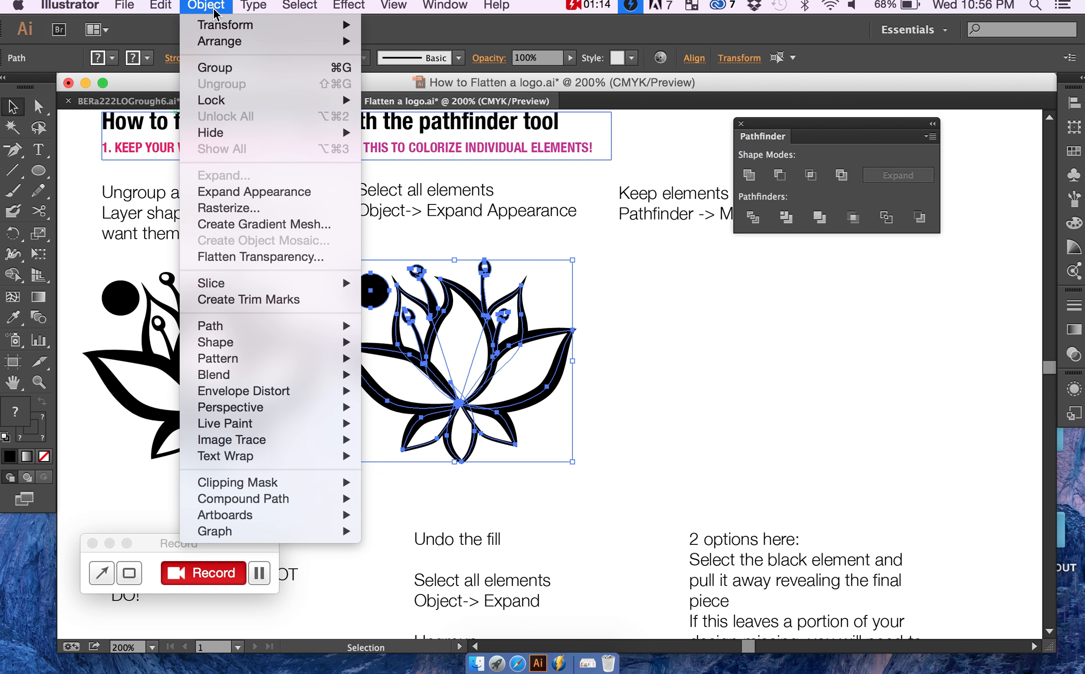
left_click(229, 191)
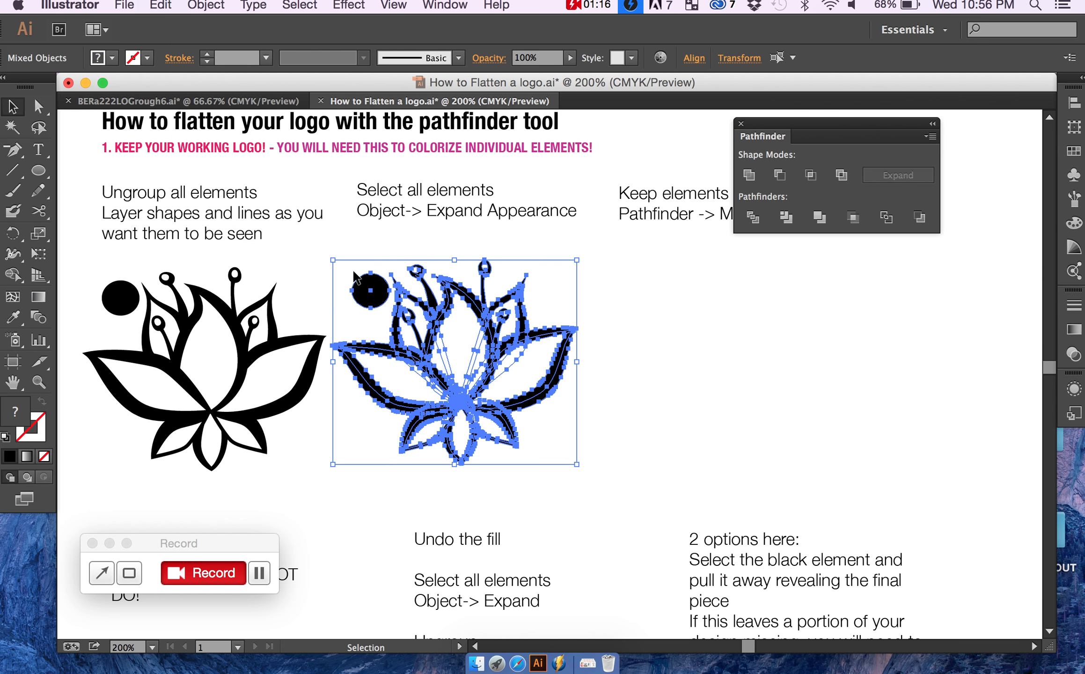
left_click(460, 406)
left_click_drag(460, 406, 725, 407)
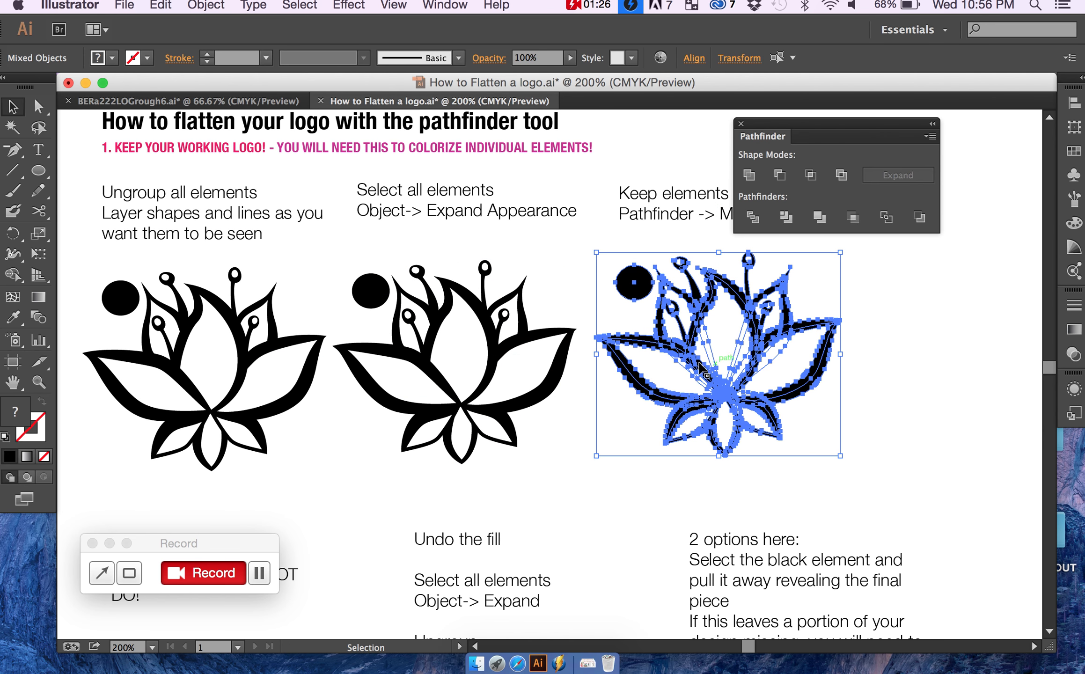
Step: Merge all elements of the third lotus copy with the Pathfinder Merge operation and deselect it
scroll(694, 370, "right", 5)
scroll(688, 369, "right", 2)
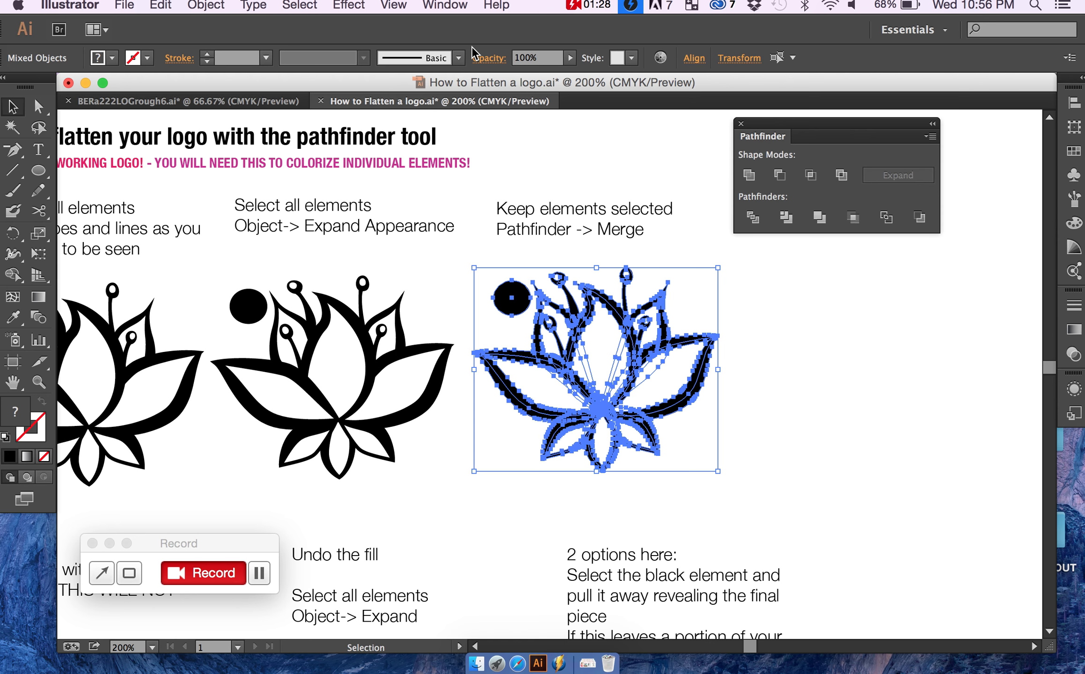
left_click(458, 7)
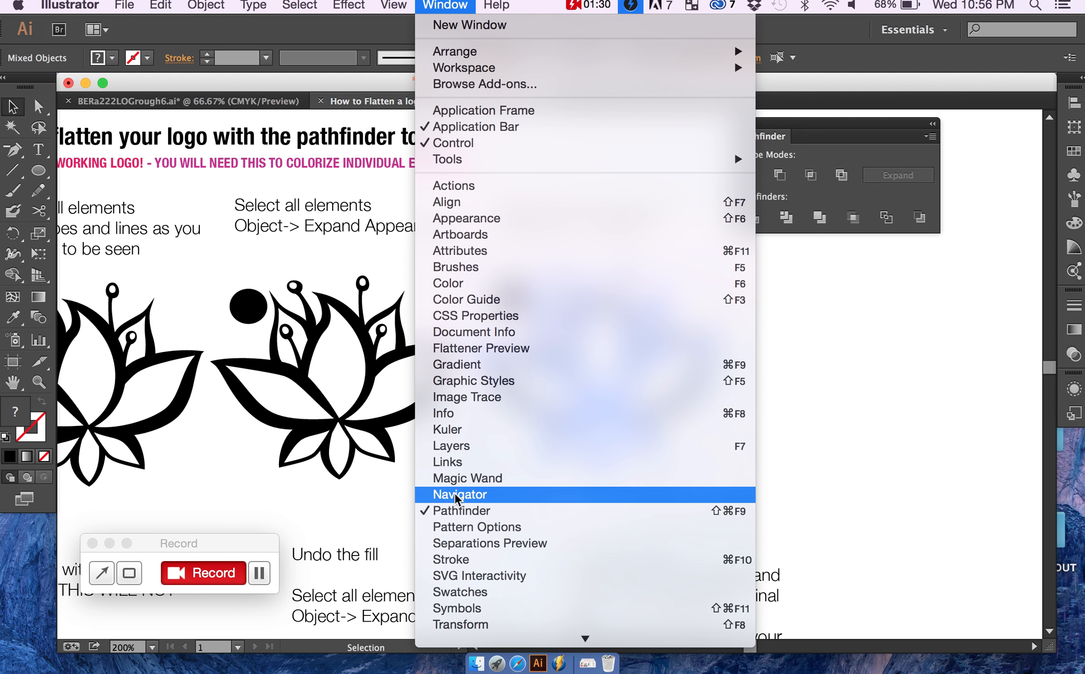
left_click(880, 290)
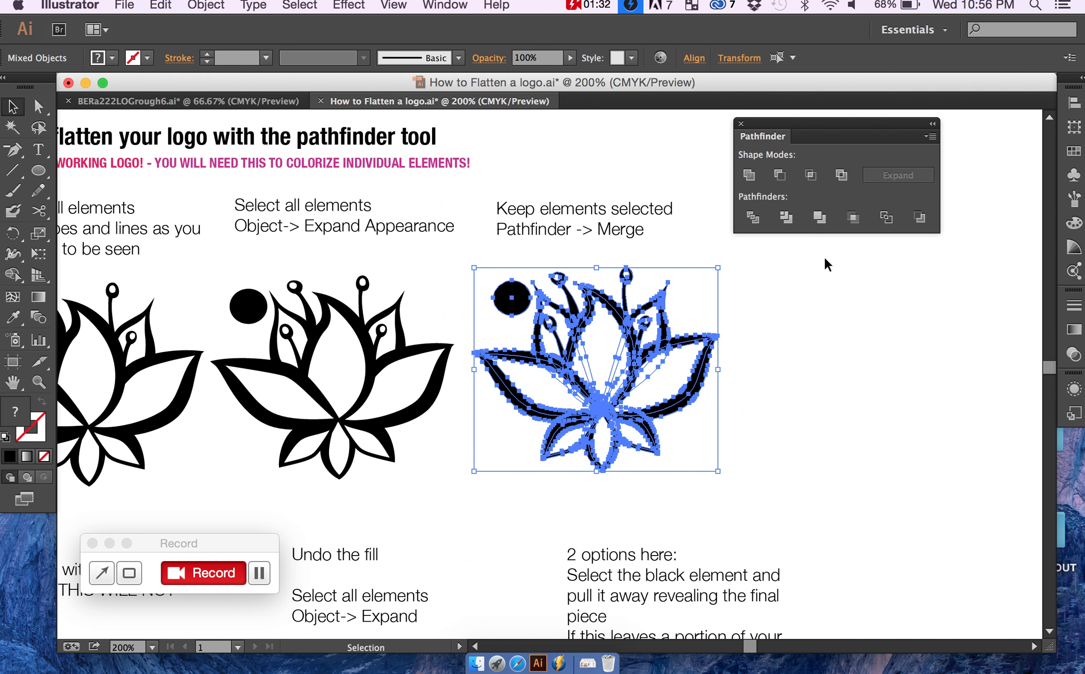
left_click(818, 219)
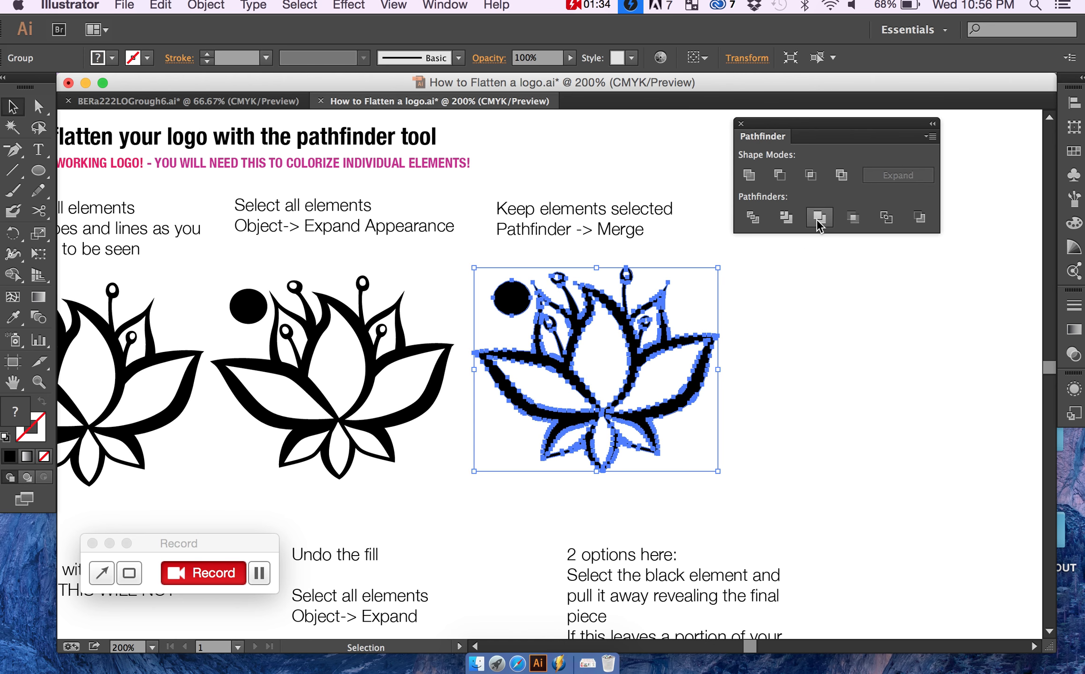
left_click(744, 314)
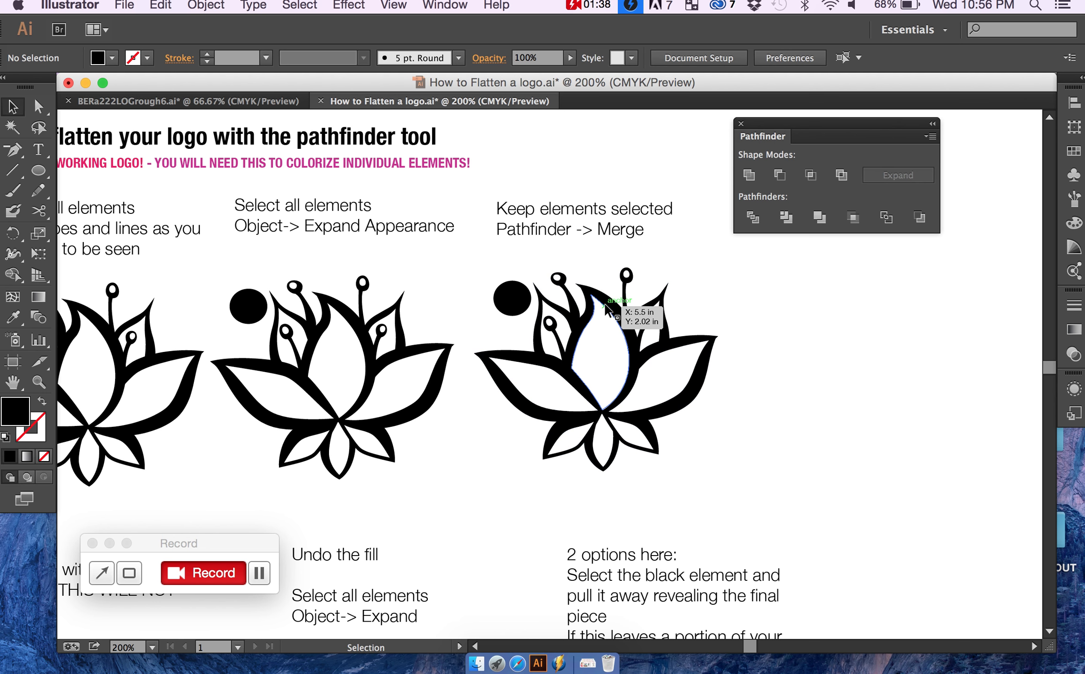
Step: Examine the merged lotus by selecting it as a group and directly selecting its white right petal shape
left_click(606, 305)
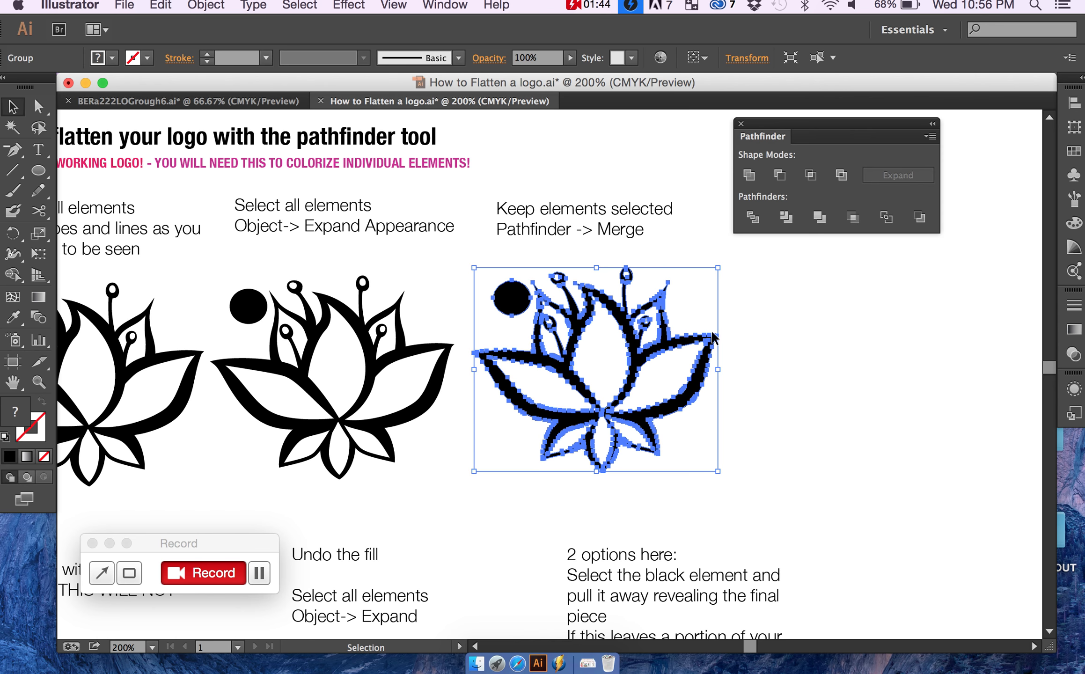
left_click(745, 308)
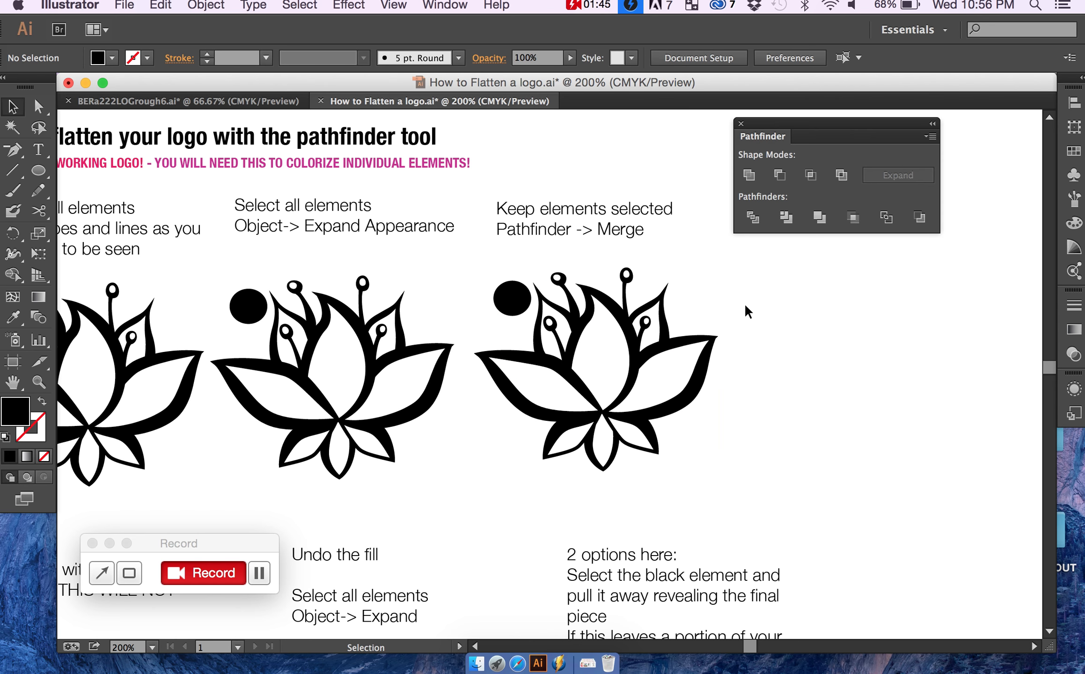
left_click(633, 333)
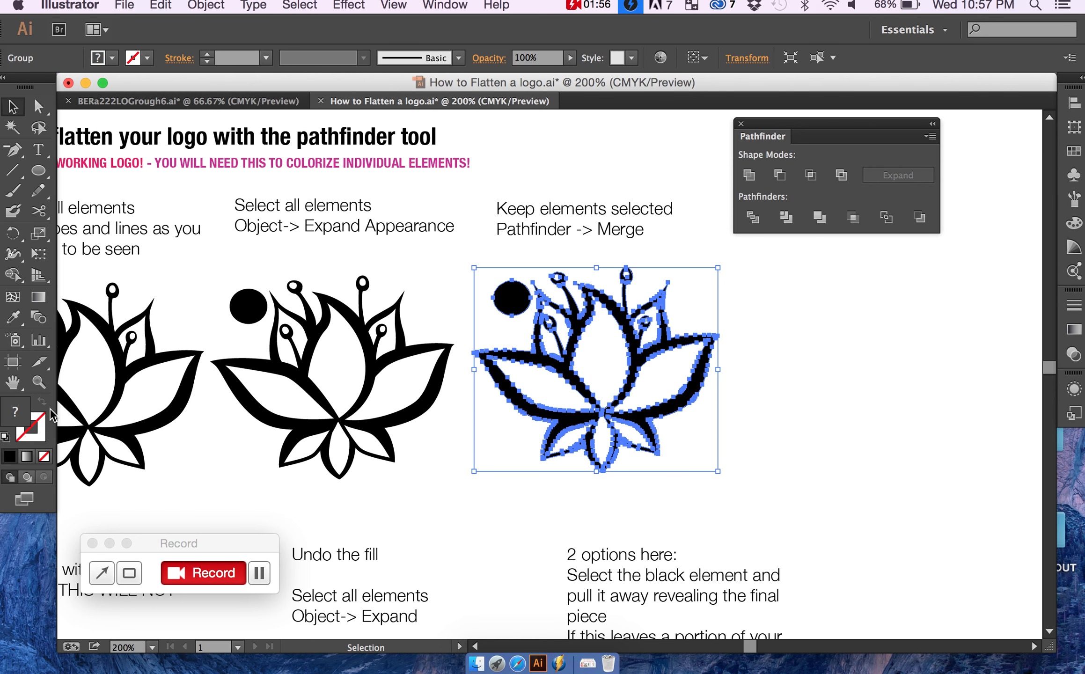
key("a")
left_click(756, 374)
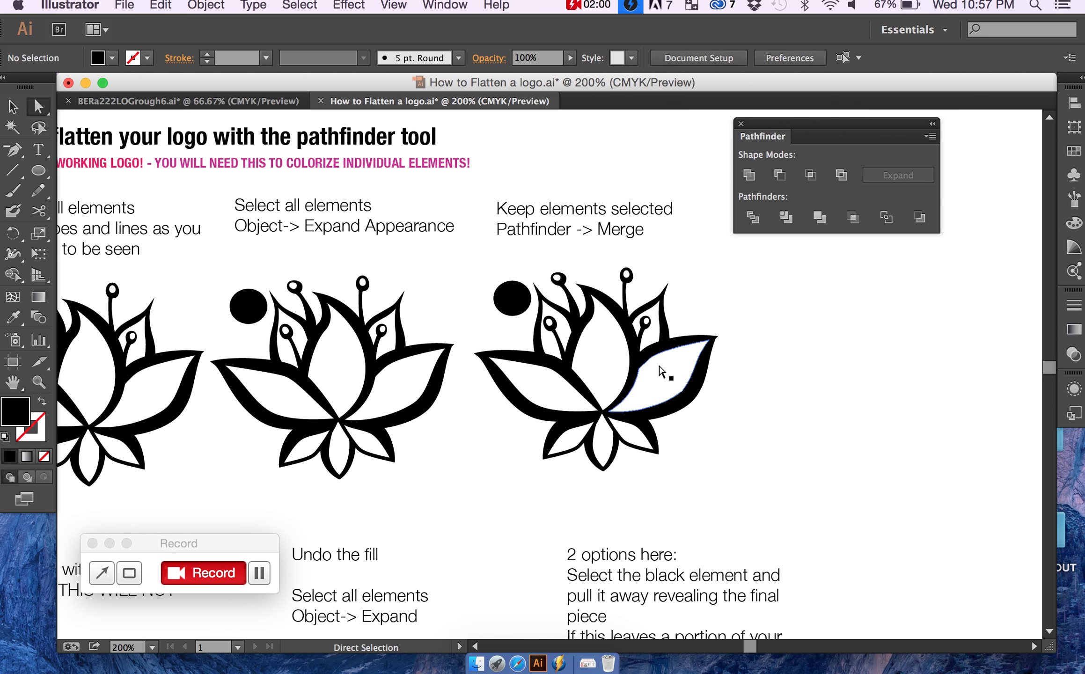
left_click(661, 372)
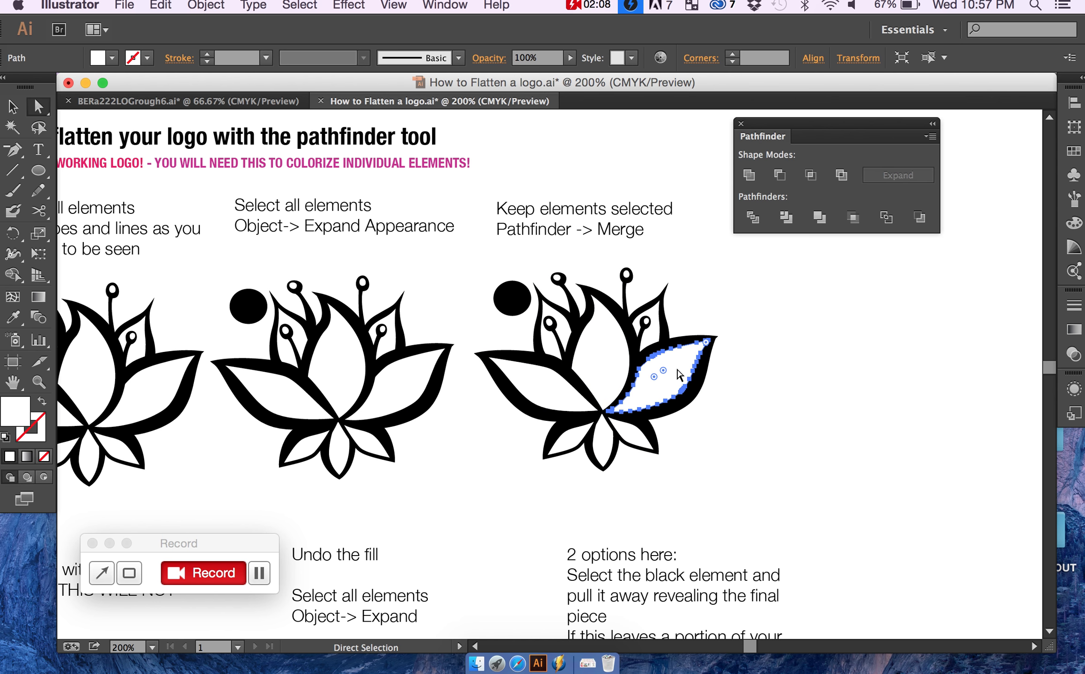
scroll(677, 370, "down", 1)
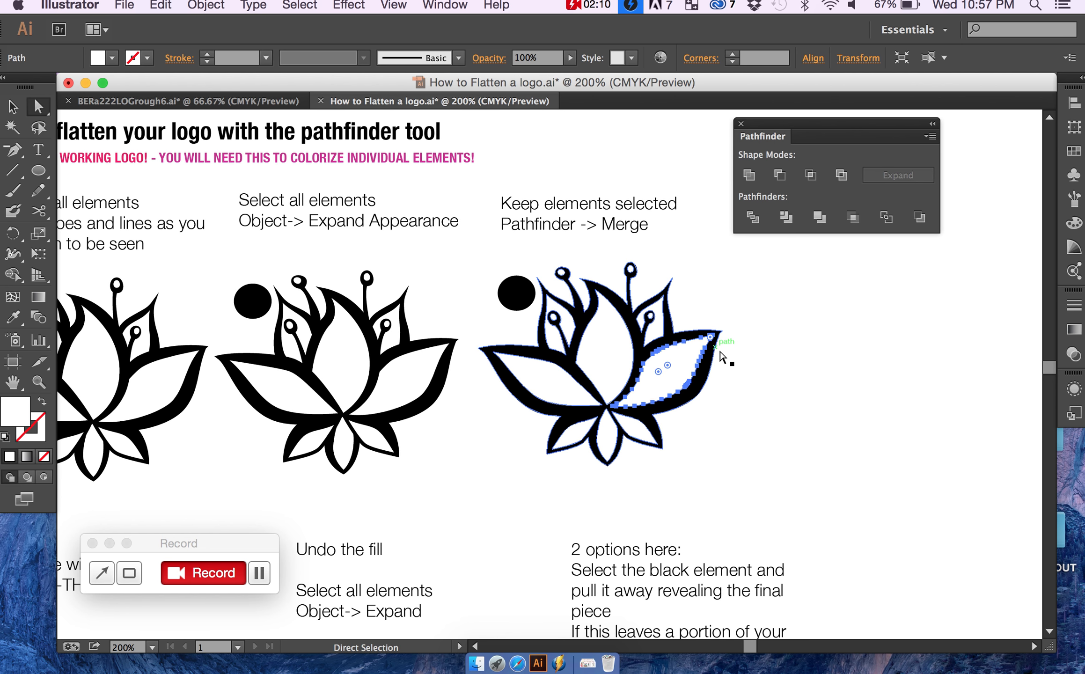
key("v")
left_click(747, 266)
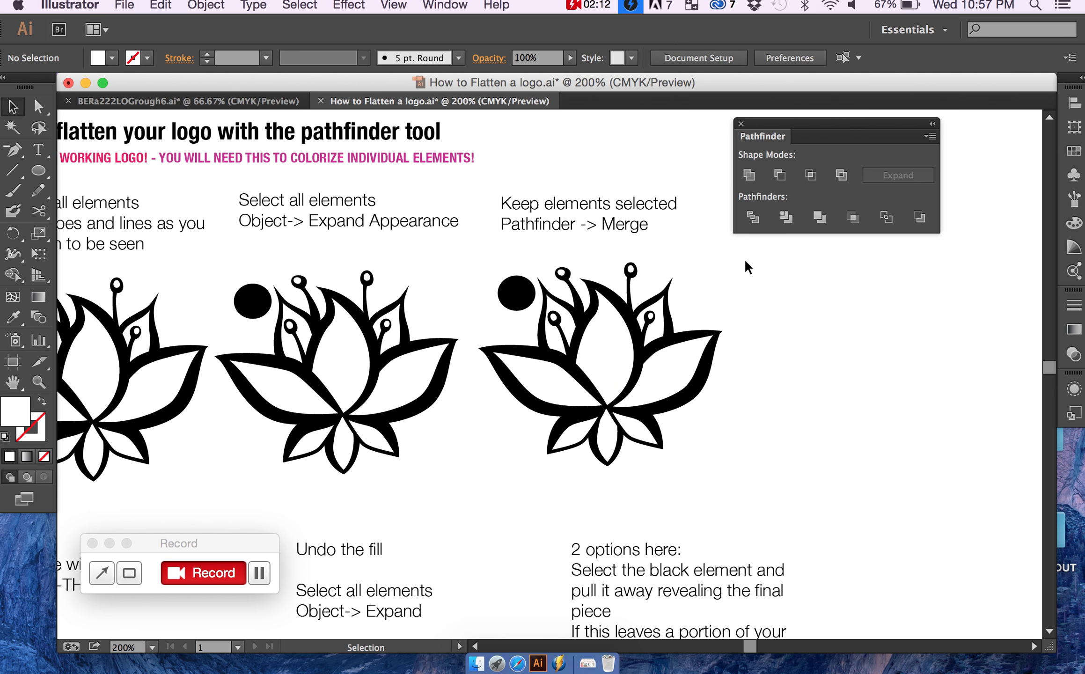
Step: Duplicate the merged lotus and circle into the space below the "Fill shape with black" note
left_click_drag(747, 258, 484, 472)
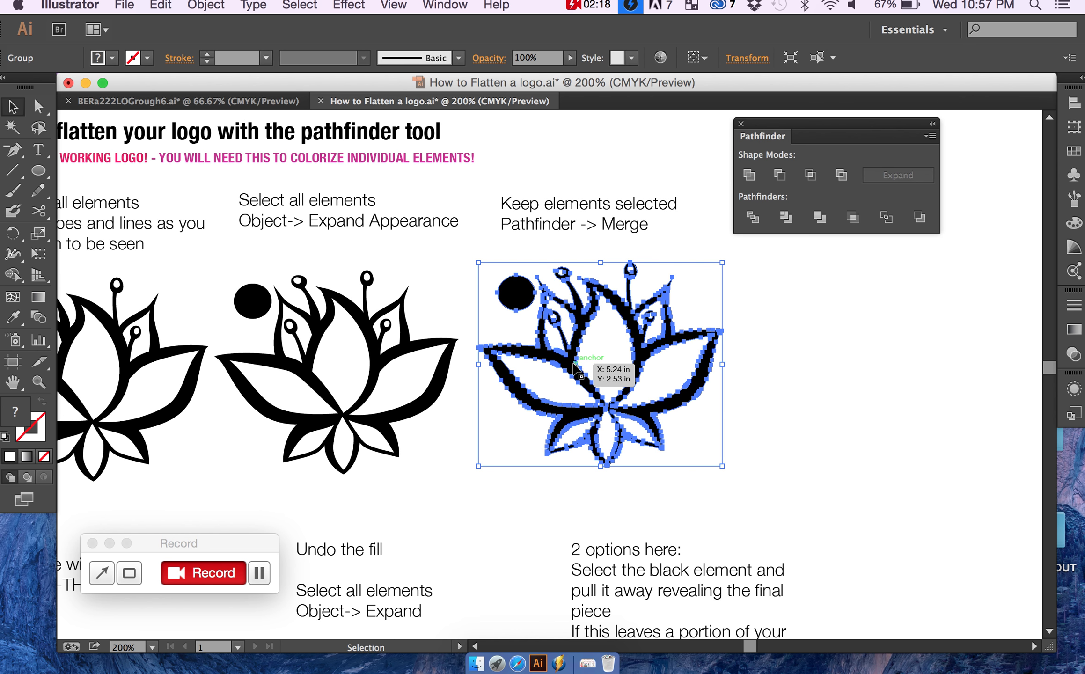
scroll(575, 367, "down", 5)
scroll(575, 368, "left", 5)
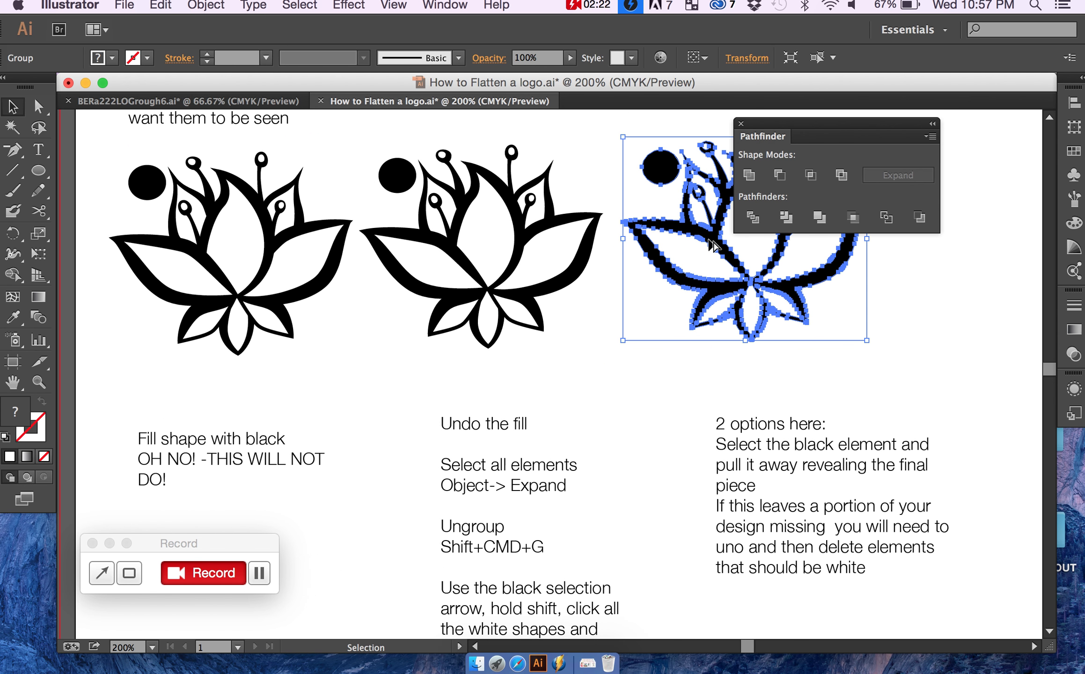
left_click_drag(697, 245, 203, 608)
left_click(247, 488)
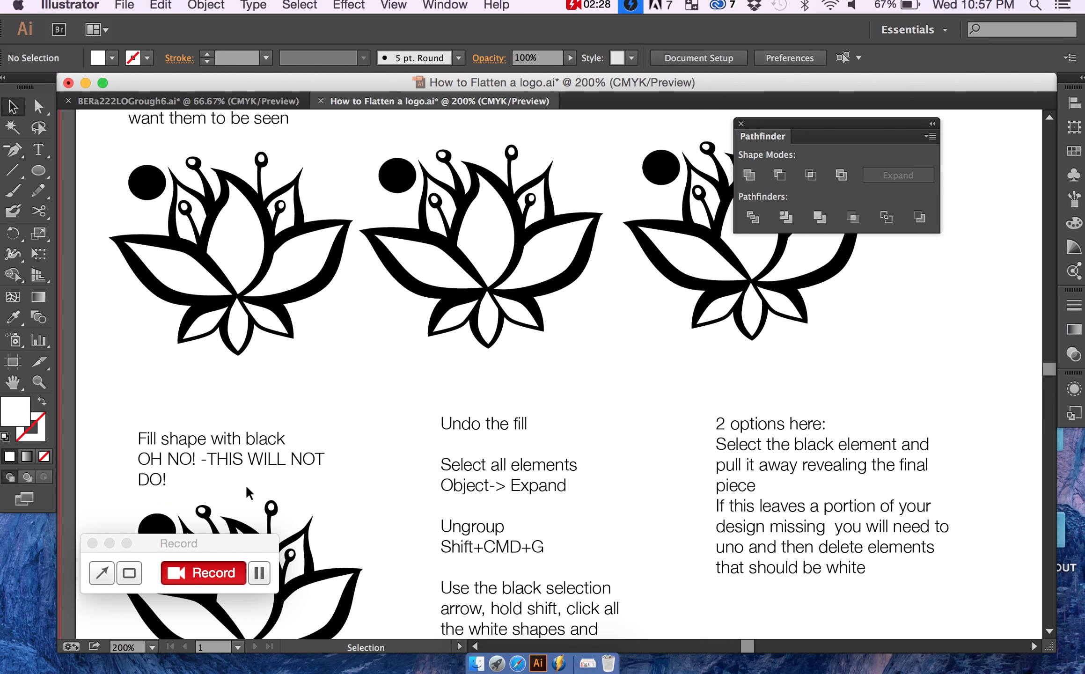
Step: Fill the whole lotus copy below the "Fill shape with black" note with black and reselect it
scroll(248, 493, "down", 8)
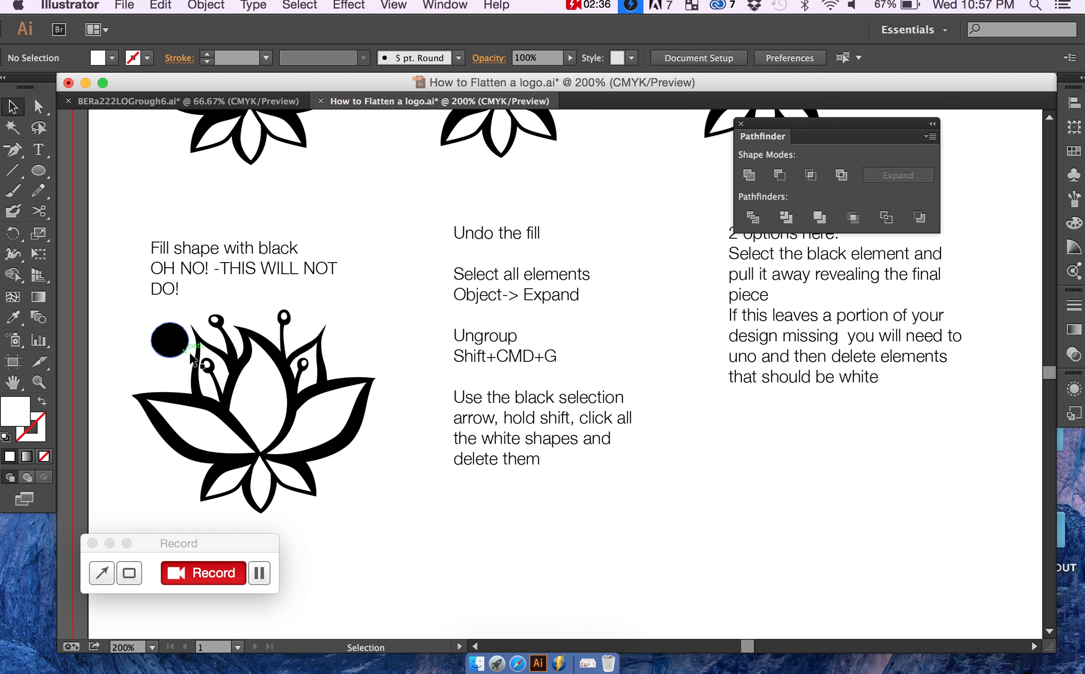
left_click(195, 383)
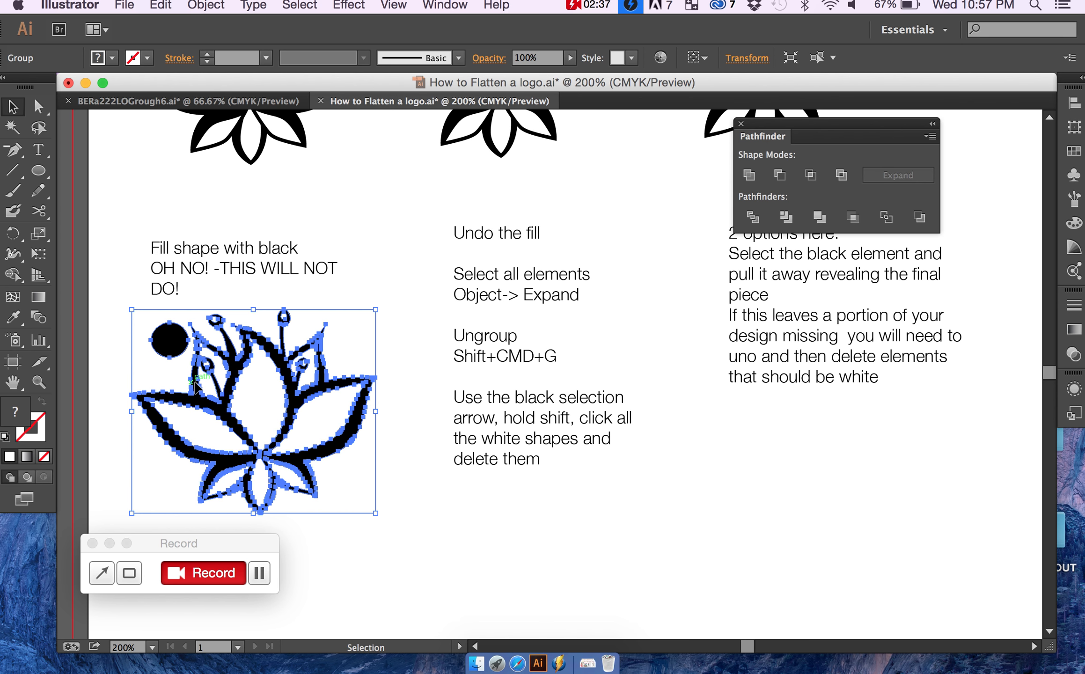
double_click(10, 429)
left_click(94, 486)
left_click(283, 290)
left_click(401, 375)
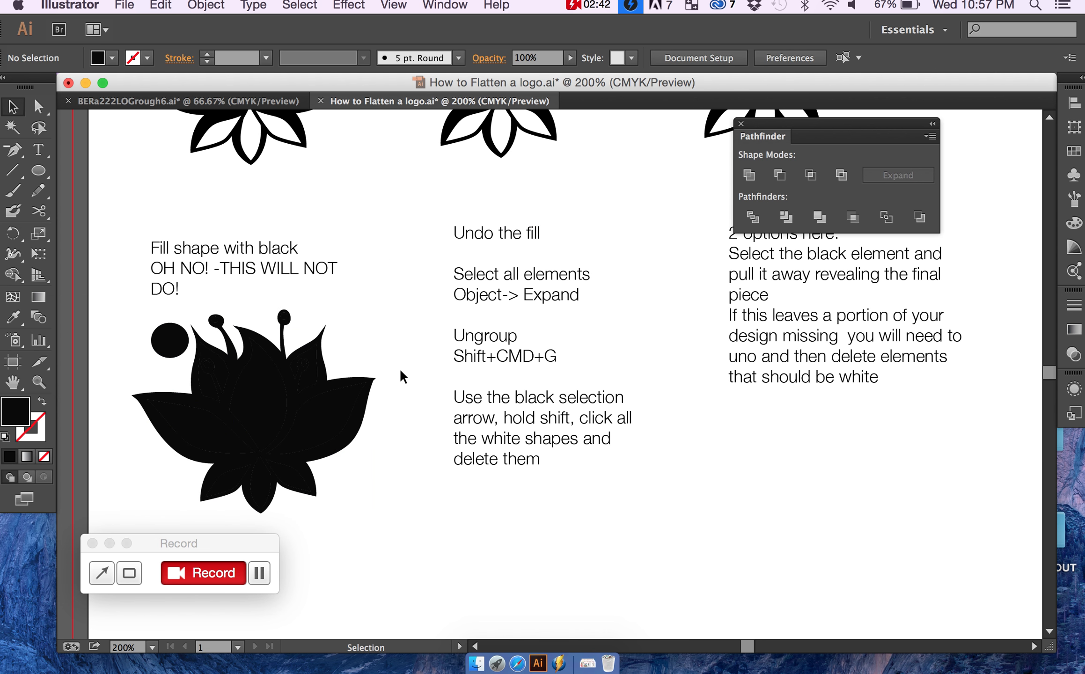
left_click(348, 409)
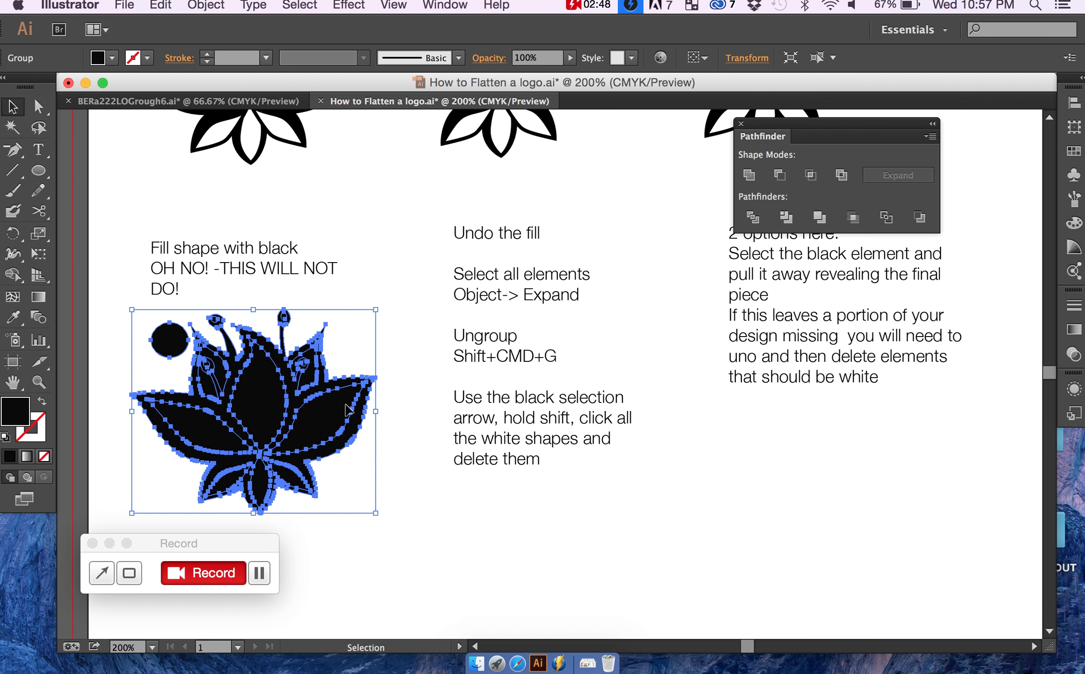
Step: Undo the black fill and duplicate the lotus and circle into the space below the "Use the black selection arrow" note
key("super+z")
left_click(410, 372)
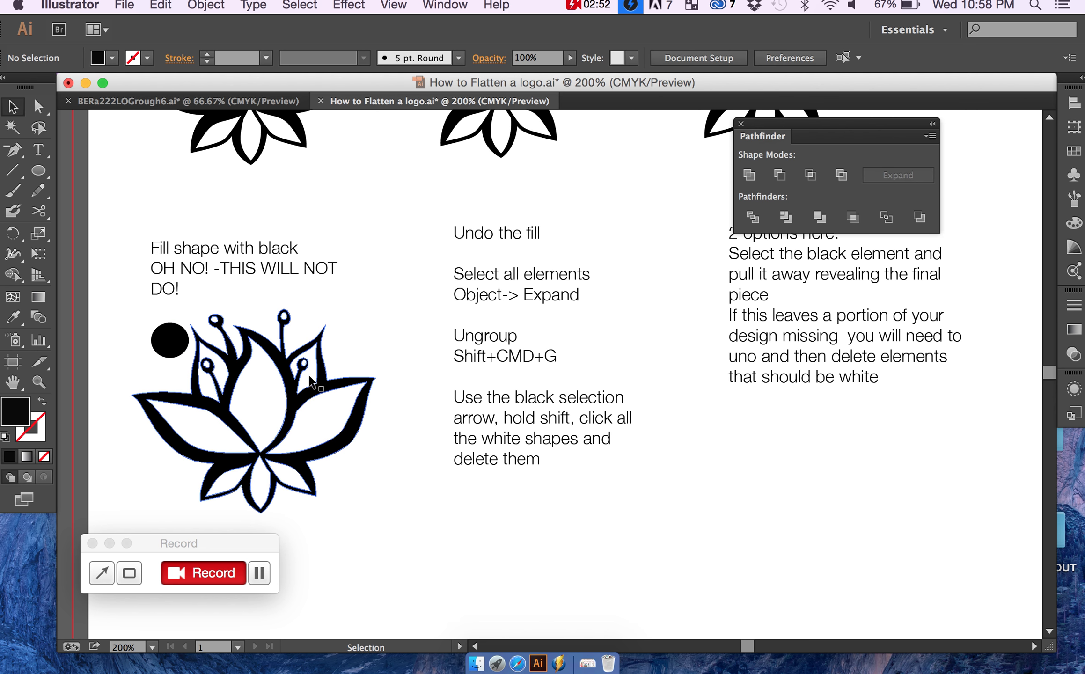
left_click_drag(367, 304, 109, 557)
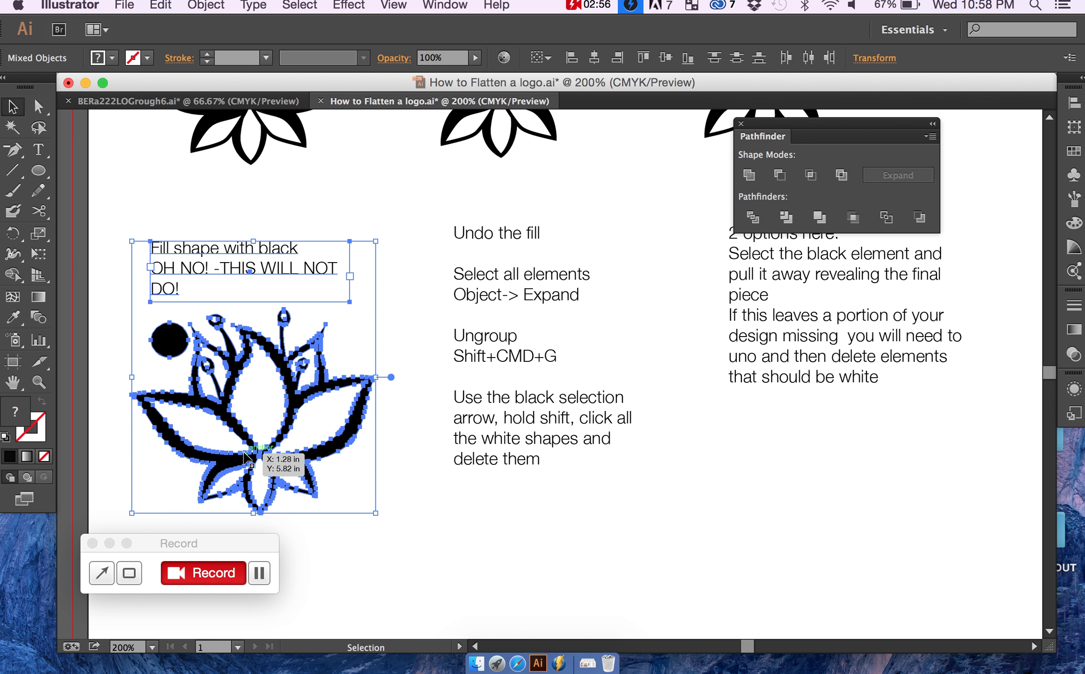
left_click(404, 356)
left_click_drag(385, 315, 122, 511)
left_click_drag(221, 466, 487, 592)
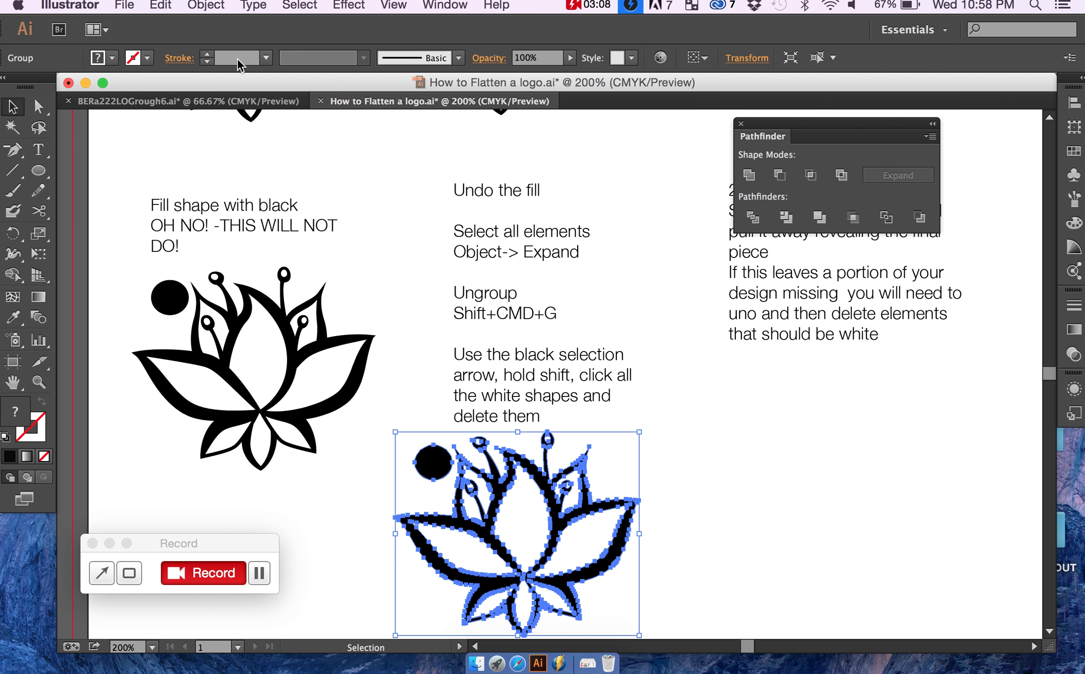
Step: Ungroup the duplicated lotus and circle below the "Use the black selection arrow" note and deselect everything
left_click(219, 5)
left_click(248, 176)
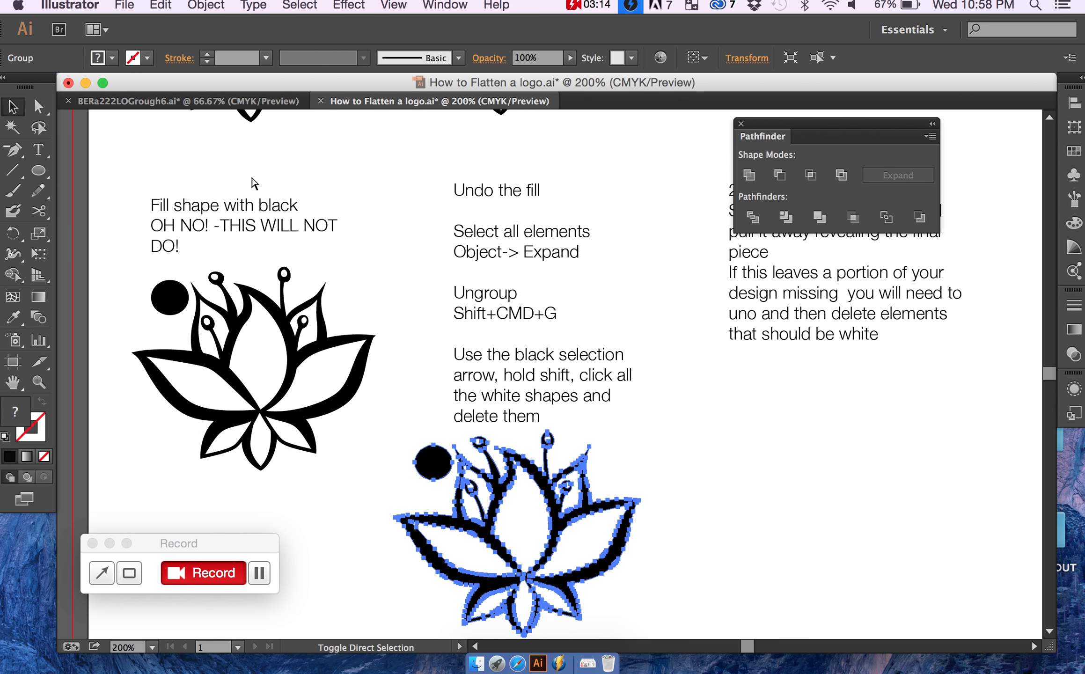
scroll(332, 369, "down", 3)
scroll(332, 368, "right", 2)
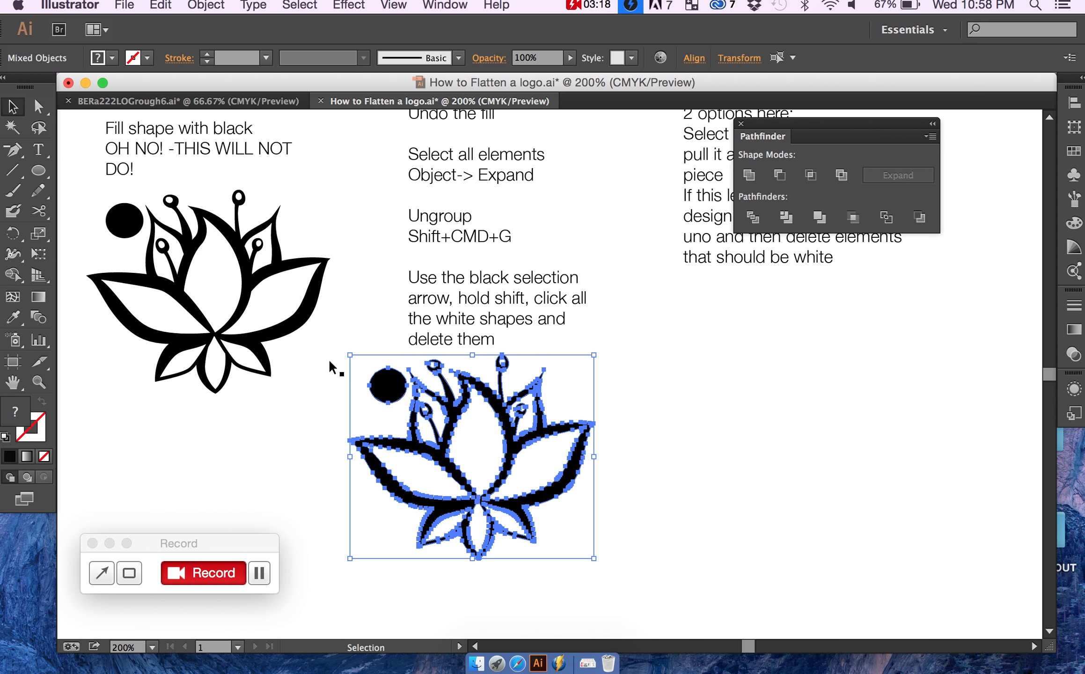
left_click(676, 439)
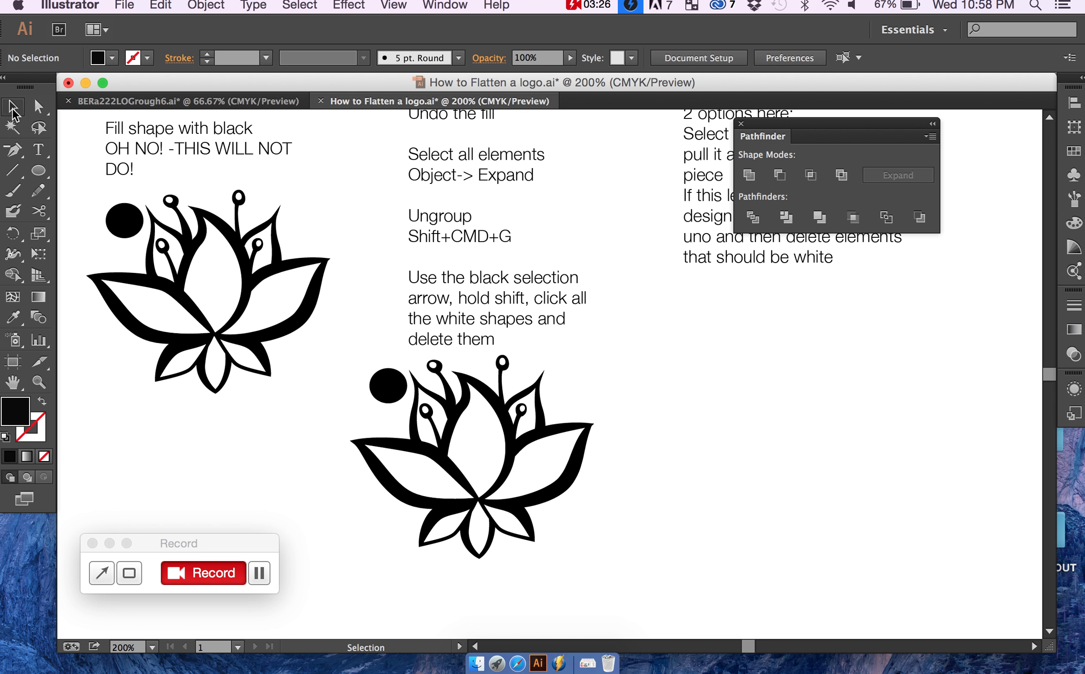
Step: Delete the white shapes inside the three large petals of the ungrouped lotus: centre, left and right
left_click(475, 463, "shift")
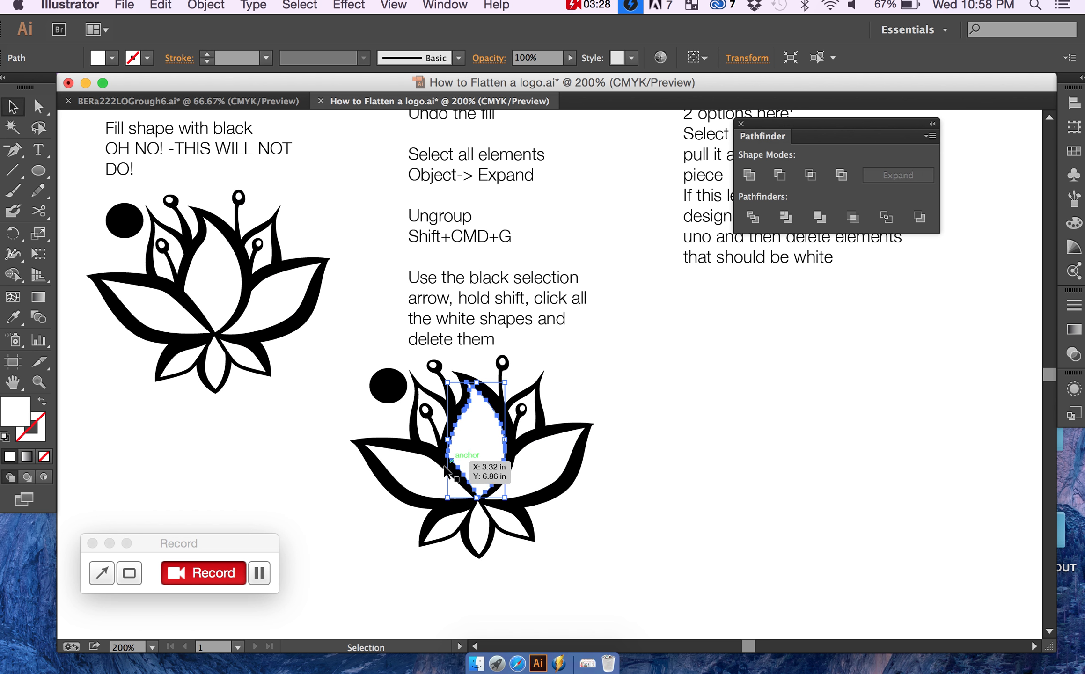
left_click(418, 483, "shift")
left_click(557, 472, "shift")
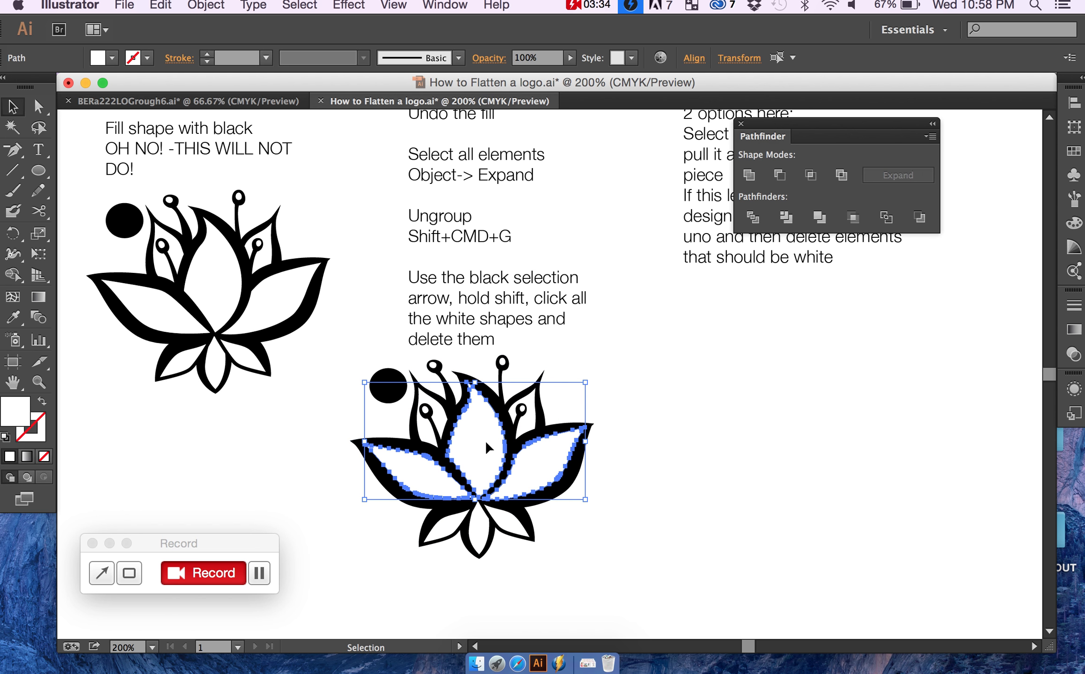
key("Delete")
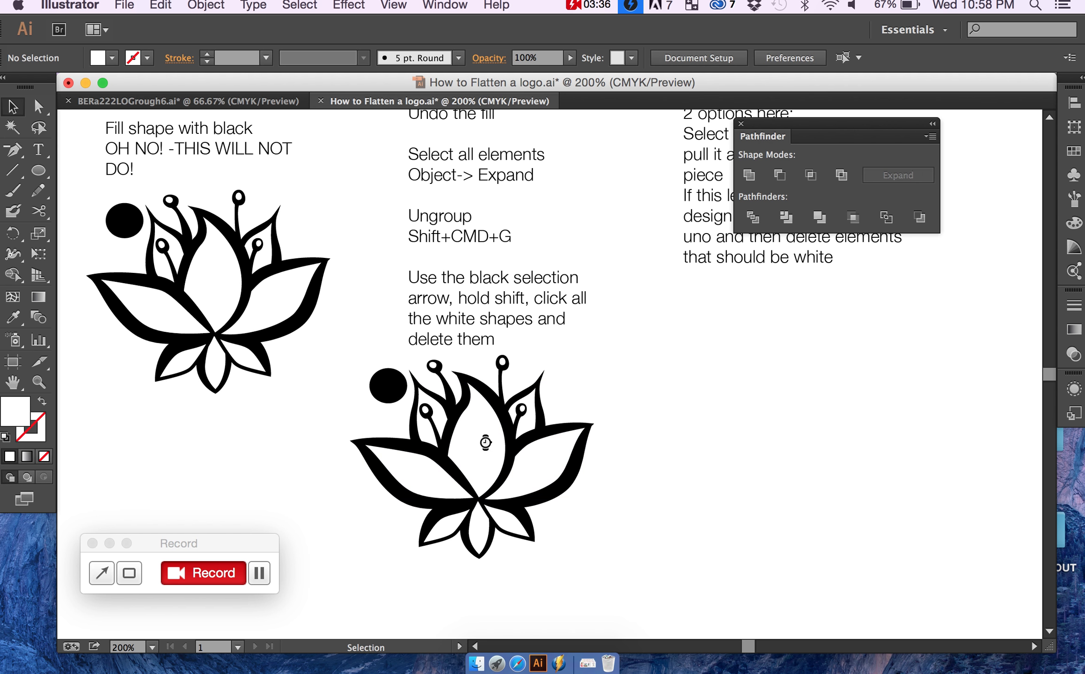
Step: Delete the white shapes inside the three small petals at the base of the ungrouped lotus
left_click(447, 526, "shift")
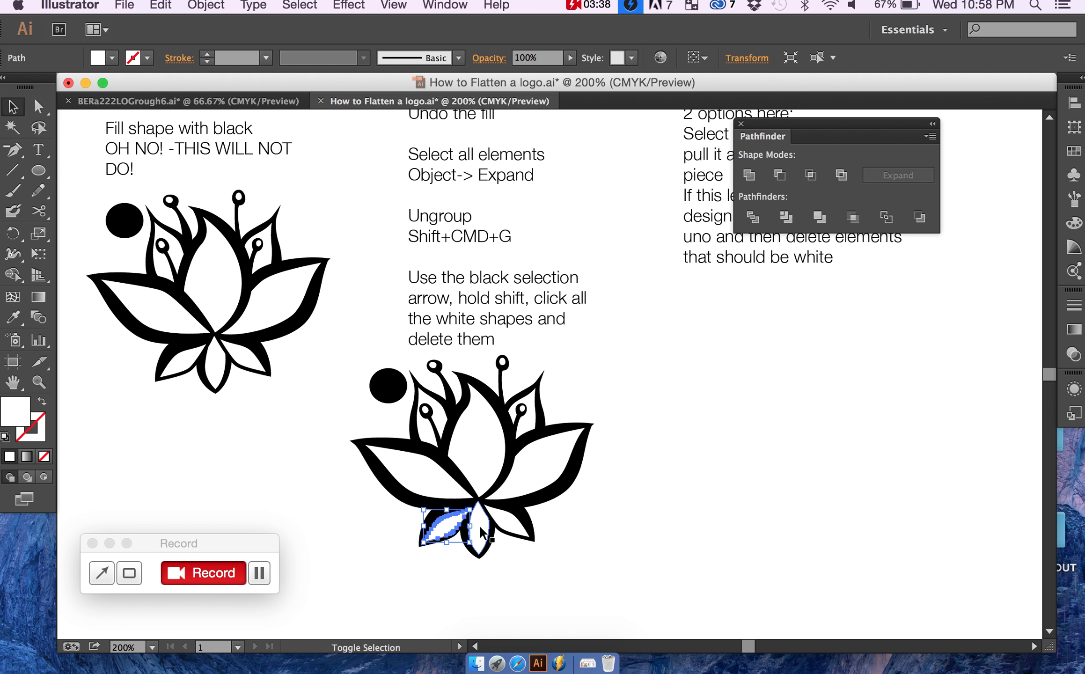
left_click(482, 533, "shift")
left_click(512, 529, "shift")
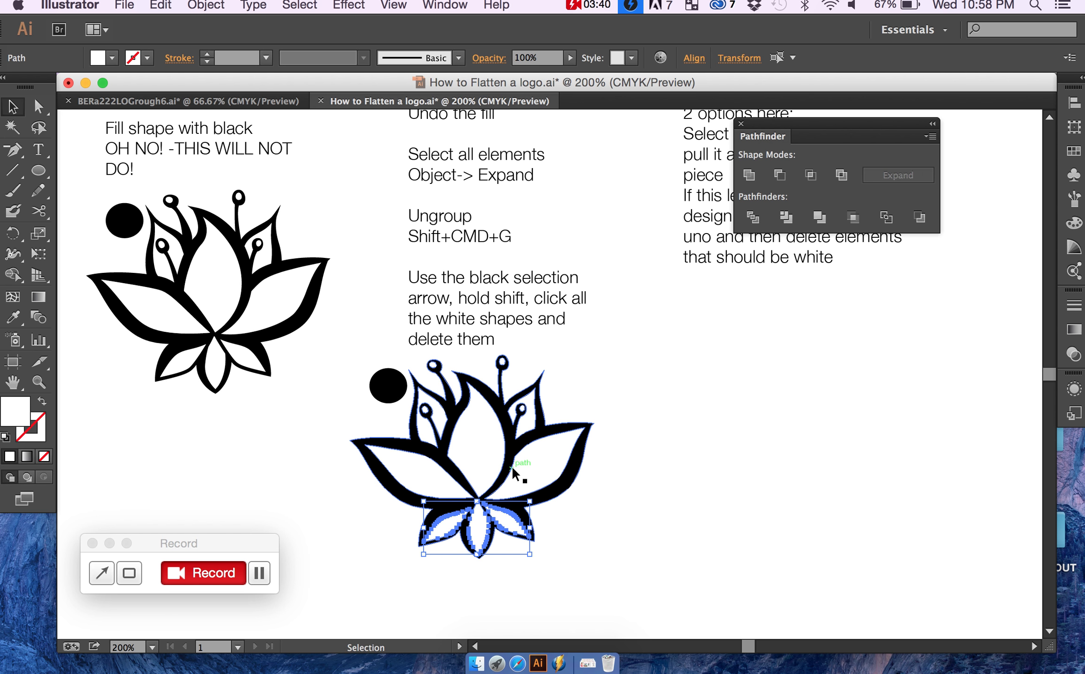
left_click(523, 410, "shift")
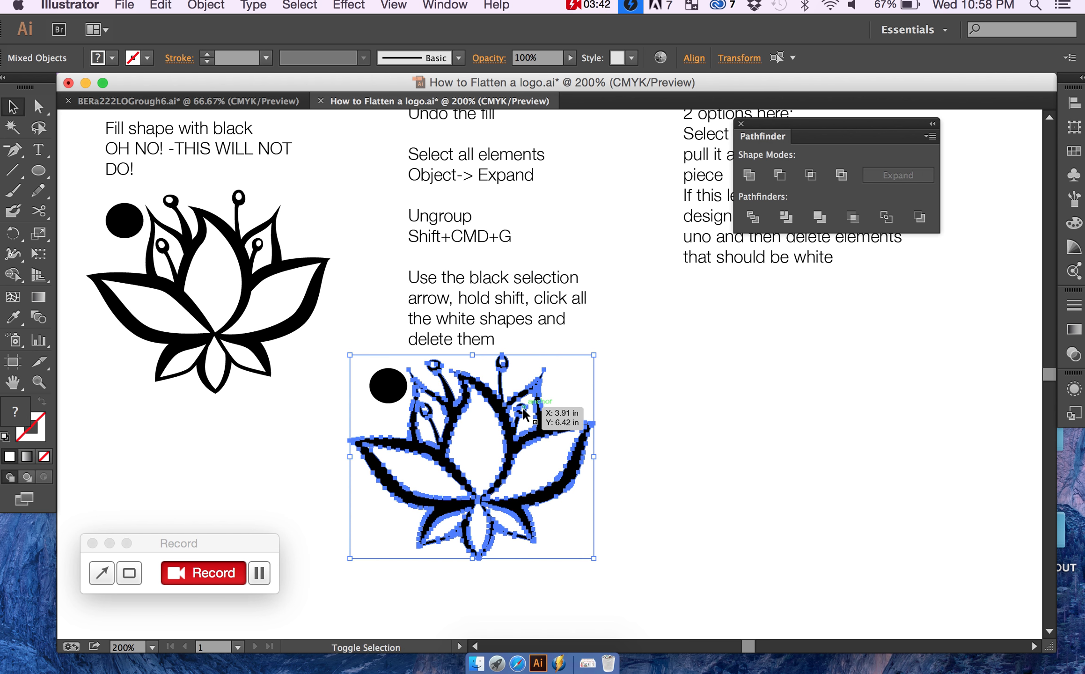
left_click(605, 478)
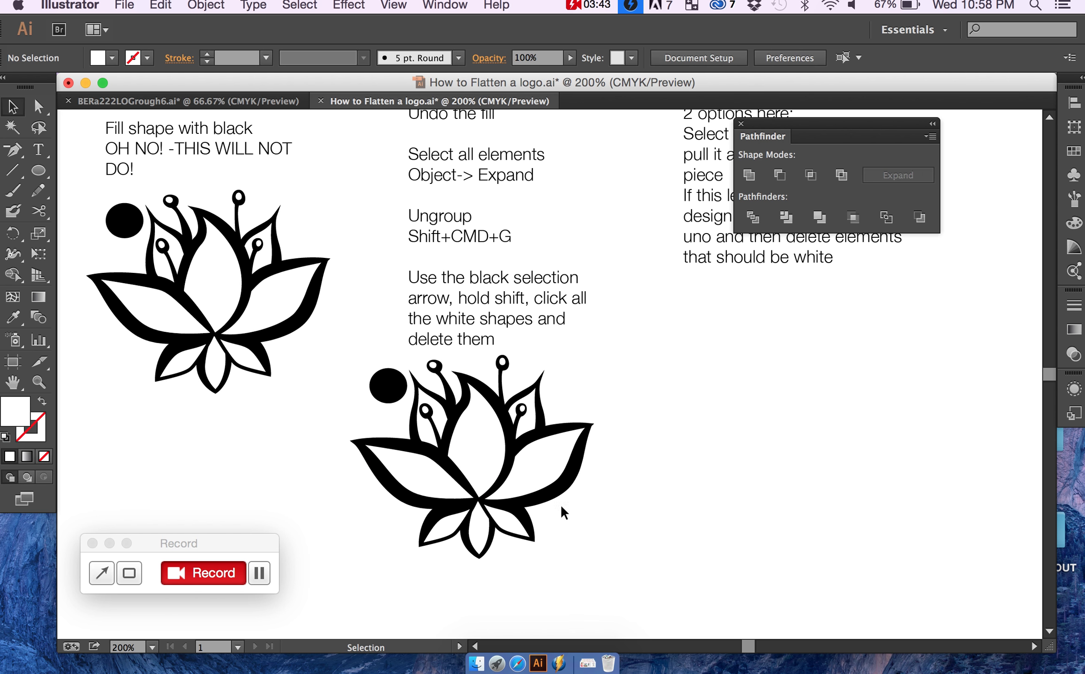
left_click(511, 528, "shift")
left_click(476, 527, "shift")
left_click(443, 531, "shift")
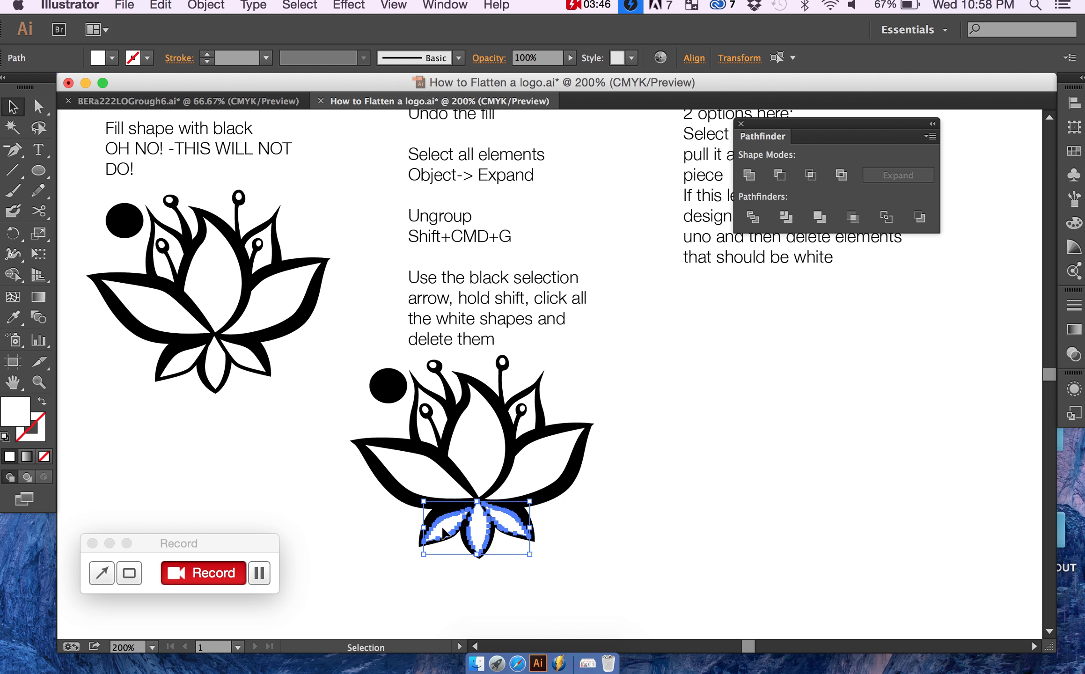
key("Delete")
Step: Examine the upper petals and stamens of the ungrouped lotus at 600% with its black compound path selected, and deselect it
scroll(440, 529, "up", 4)
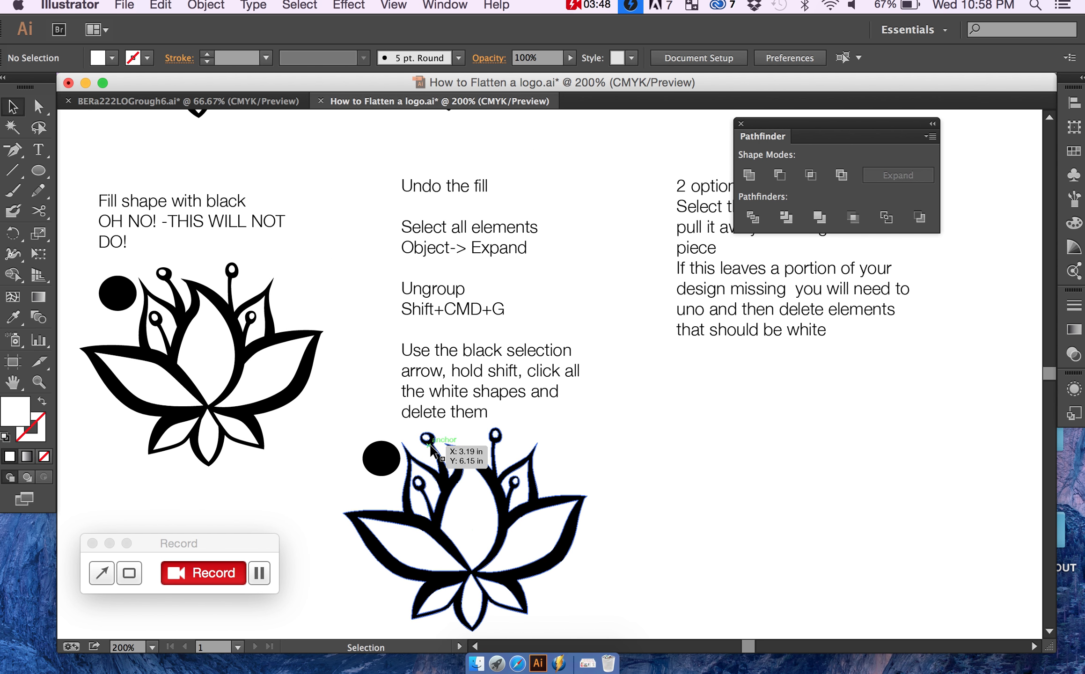
left_click(431, 445)
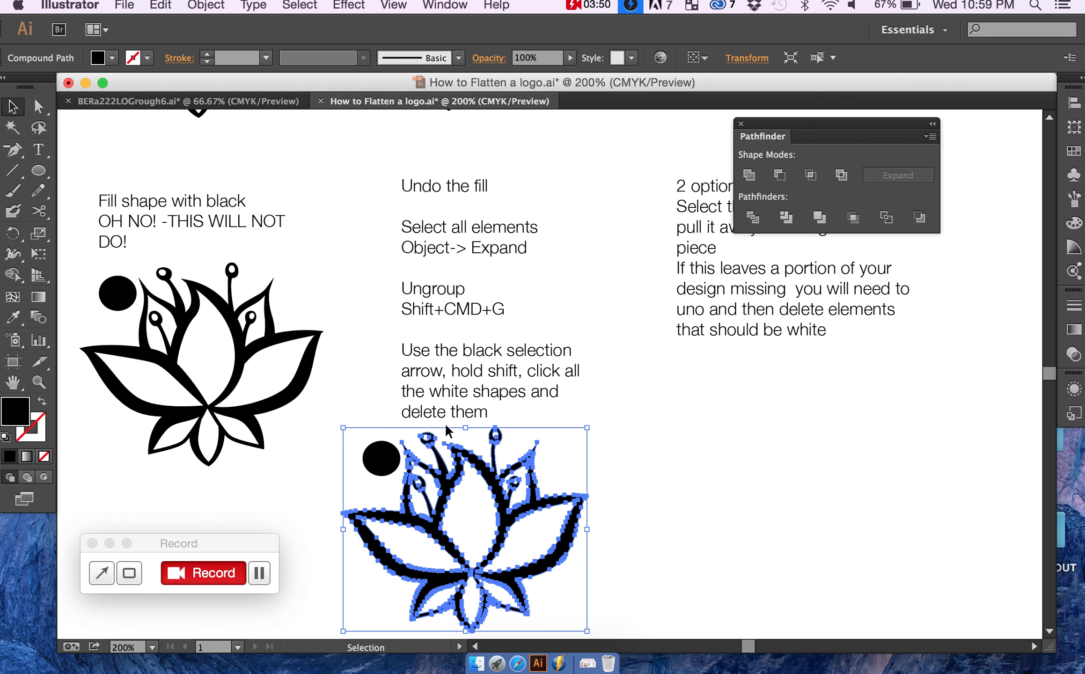
key("super+equal")
key("super+equal")
key("super+equal")
scroll(446, 430, "down", 6)
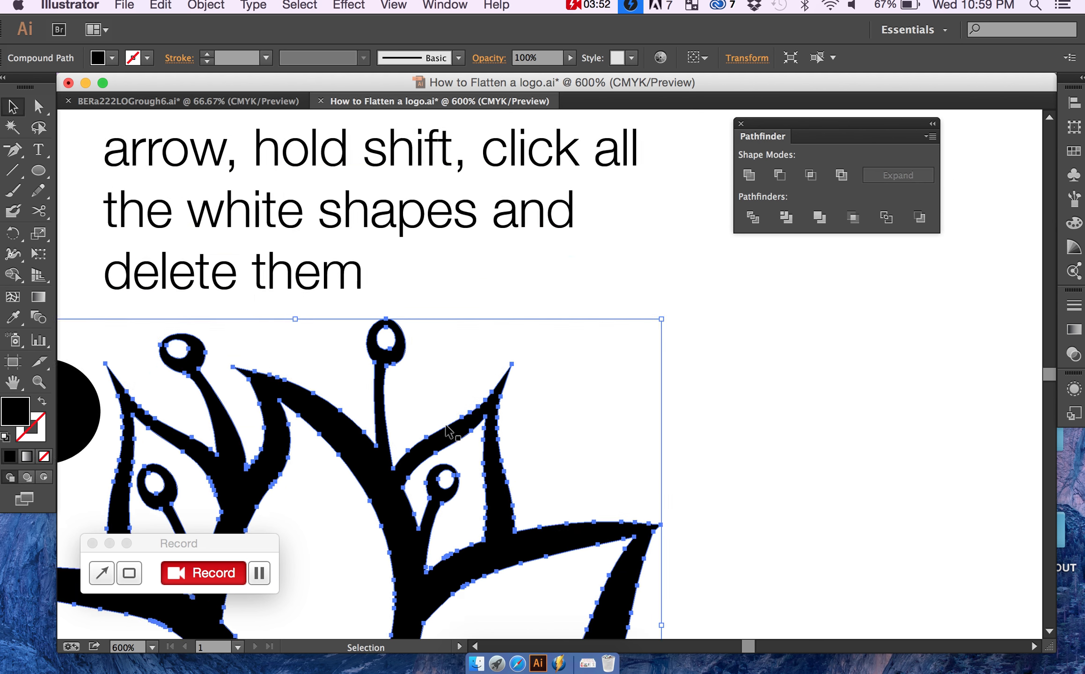
scroll(449, 432, "down", 2)
scroll(415, 427, "left", 1)
scroll(414, 440, "left", 3)
scroll(415, 440, "up", 1)
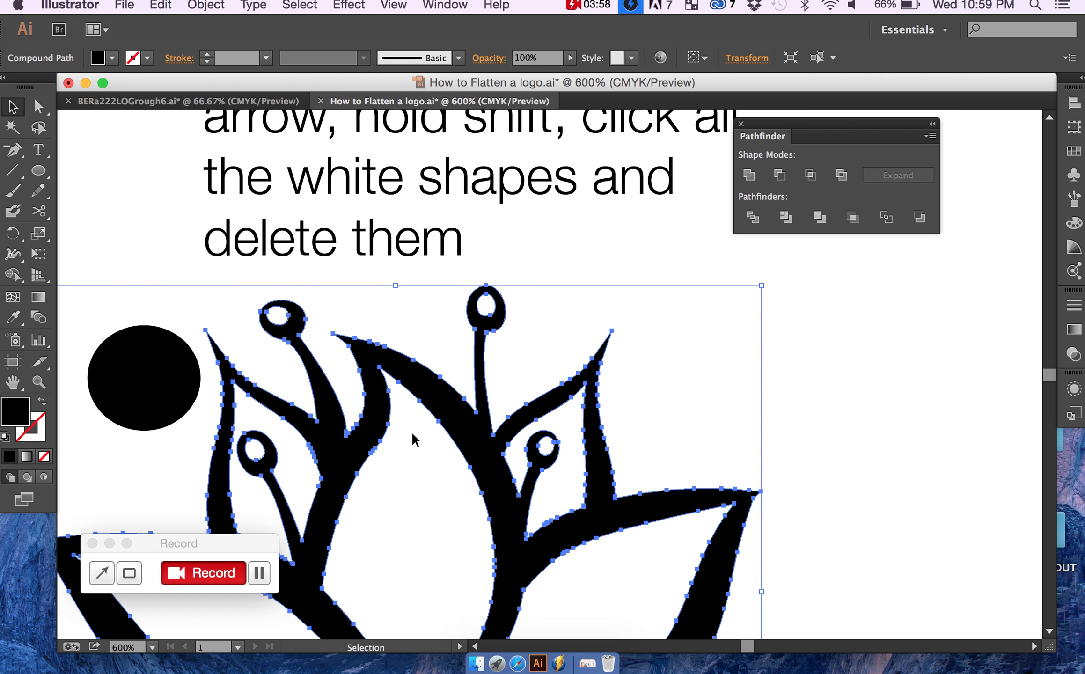
key("super")
left_click(801, 418)
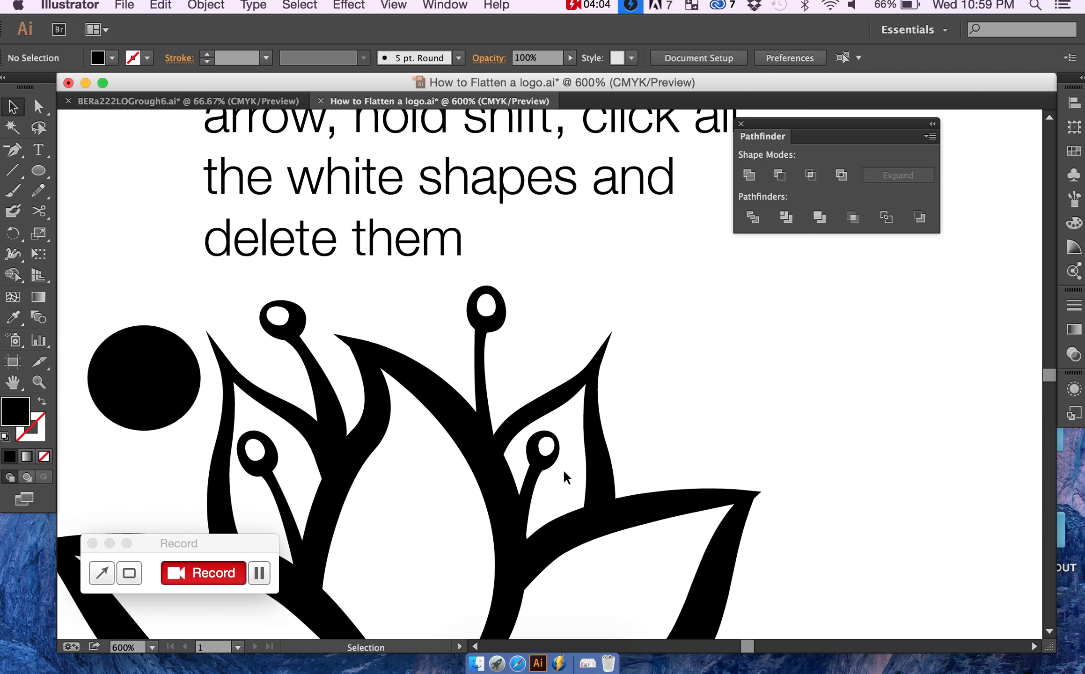
Step: Delete the unfilled paths inside the upper right and upper left petals of the ungrouped lotus
left_click(586, 464)
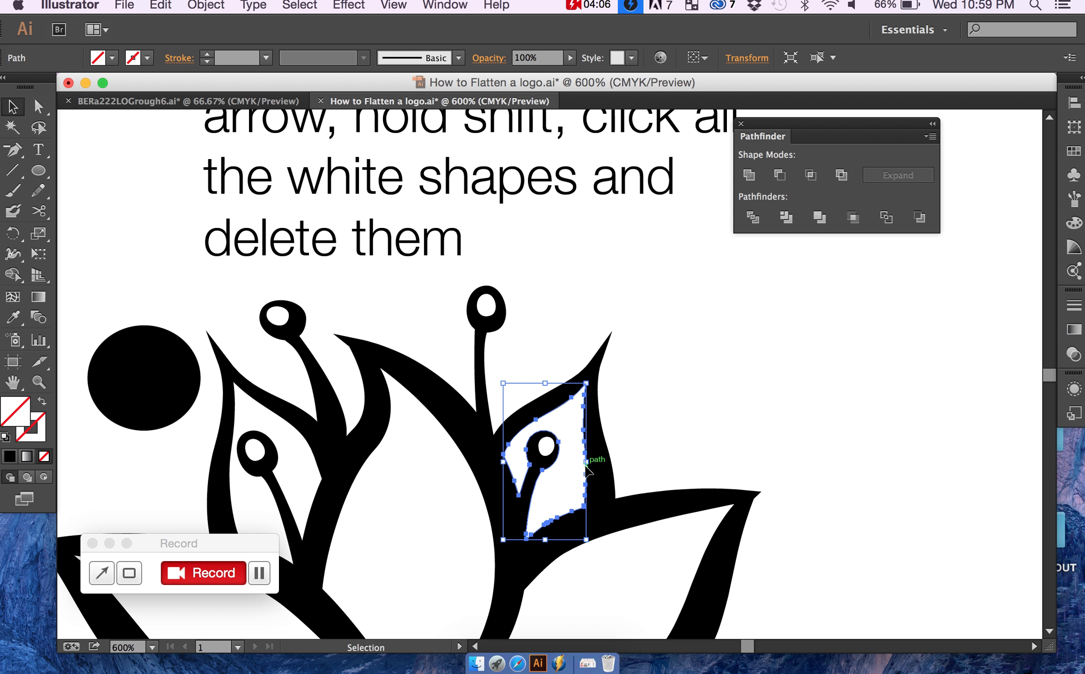
left_click(627, 455)
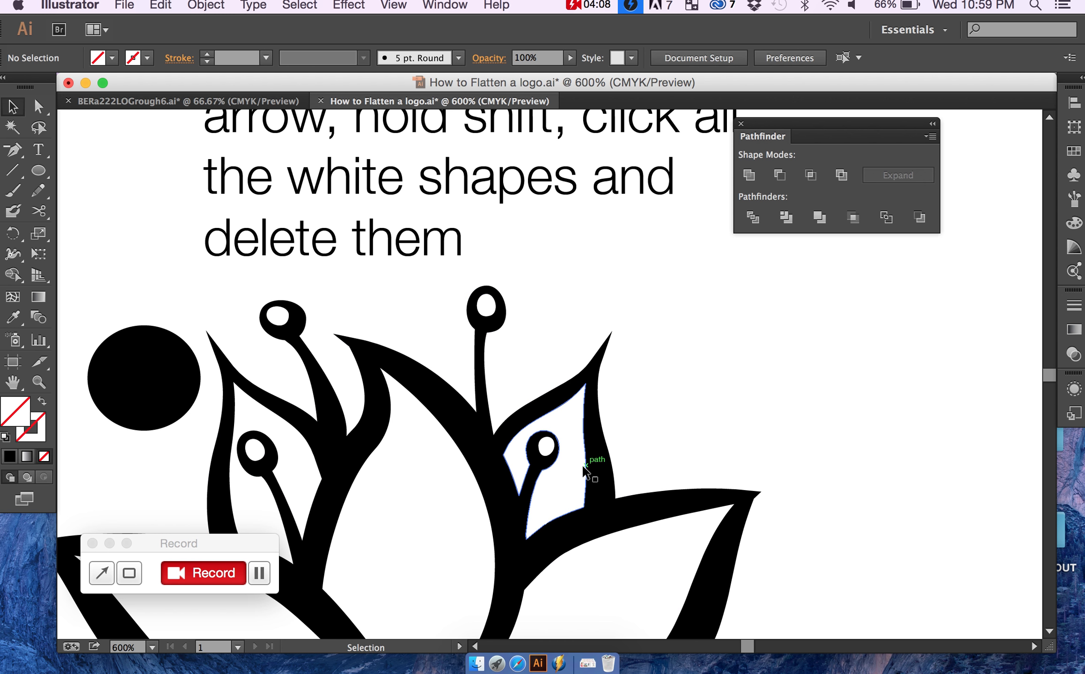
left_click(585, 468)
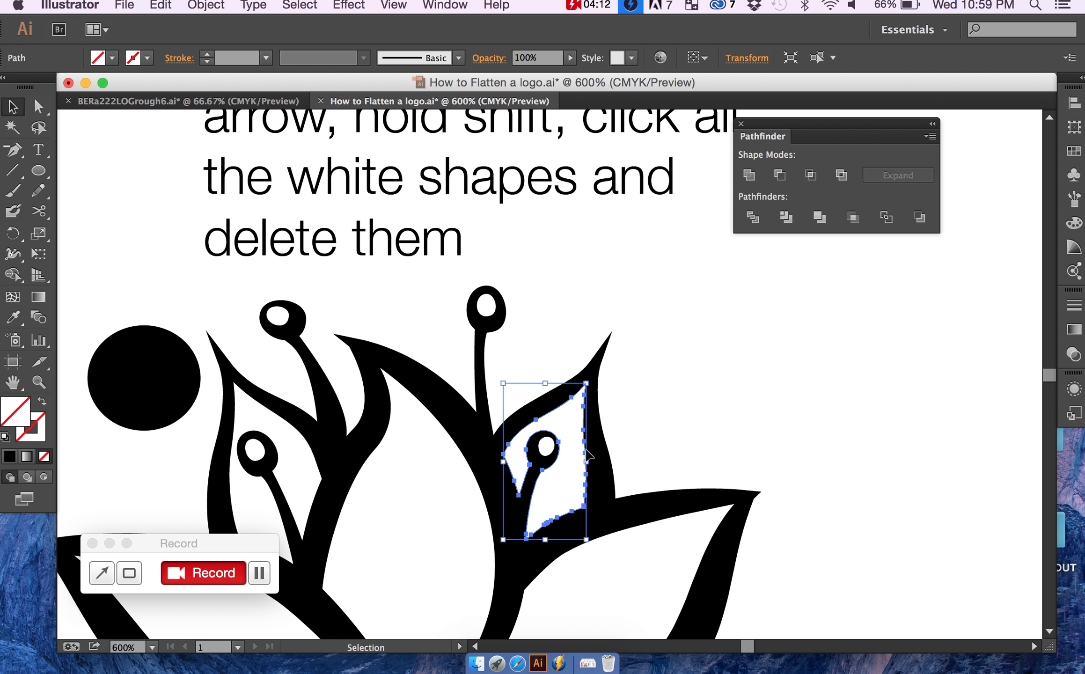
left_click(660, 435)
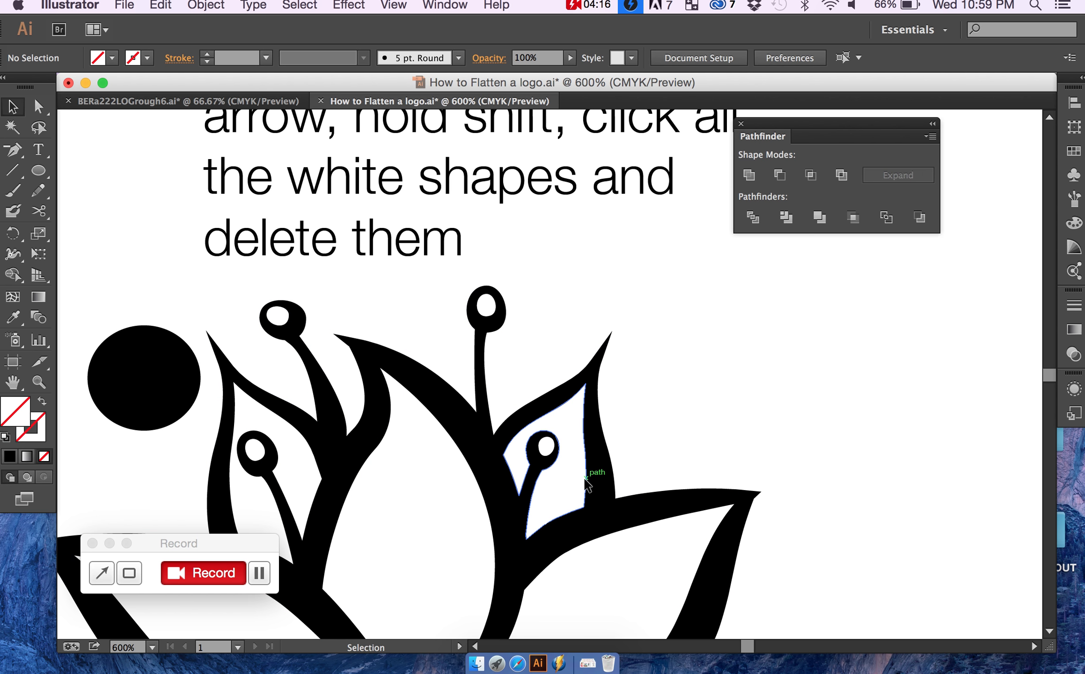
left_click(585, 477)
key("Delete")
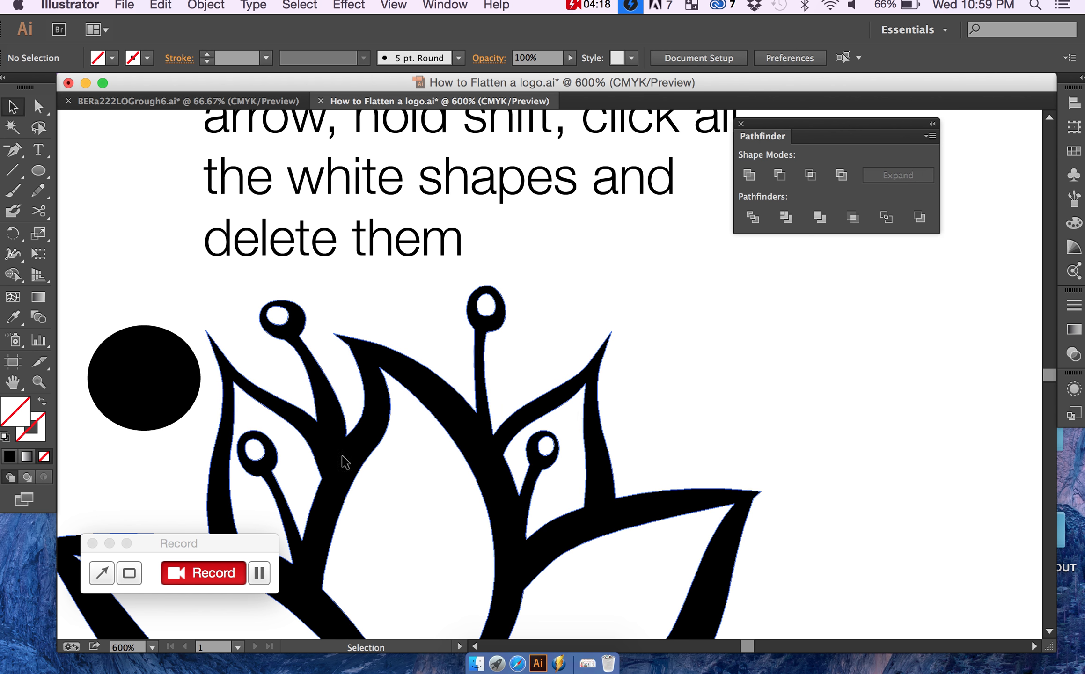
left_click(316, 469)
key("Delete")
Step: Delete the white centres of the left inner stamen and the two top stamens
left_click(260, 452)
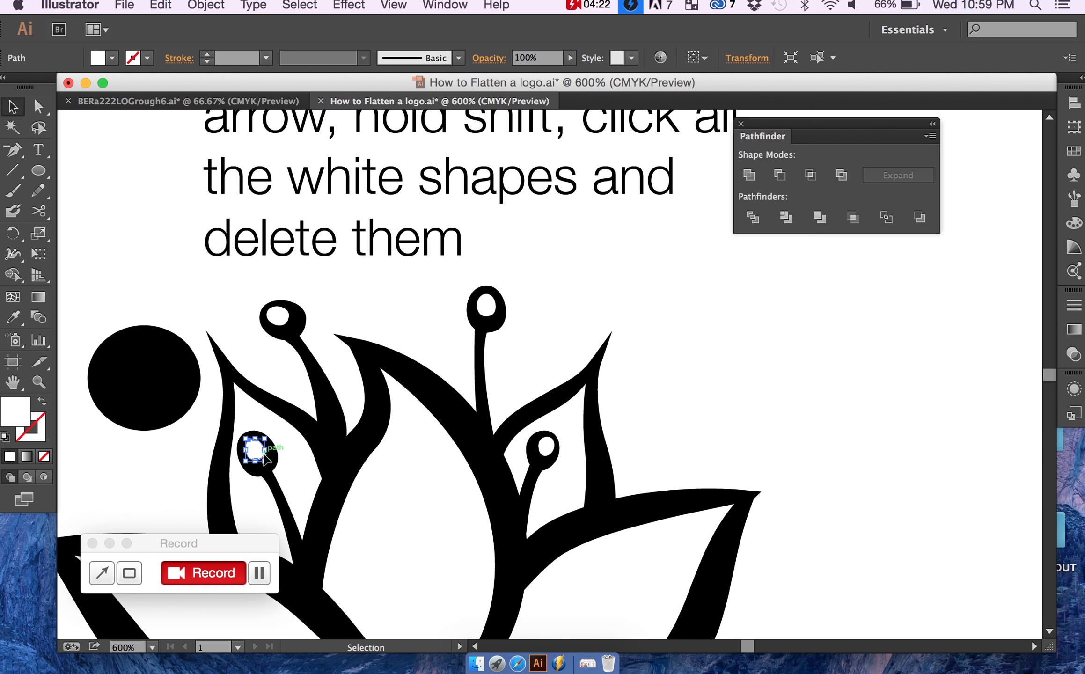
key("Delete")
left_click(284, 319)
key("Delete")
left_click(481, 313)
key("Delete")
Step: Check the cleaned lotus at 200% by selecting its black compound path and then the lotus together with the circle
key("super+minus")
key("super+minus")
key("super+minus")
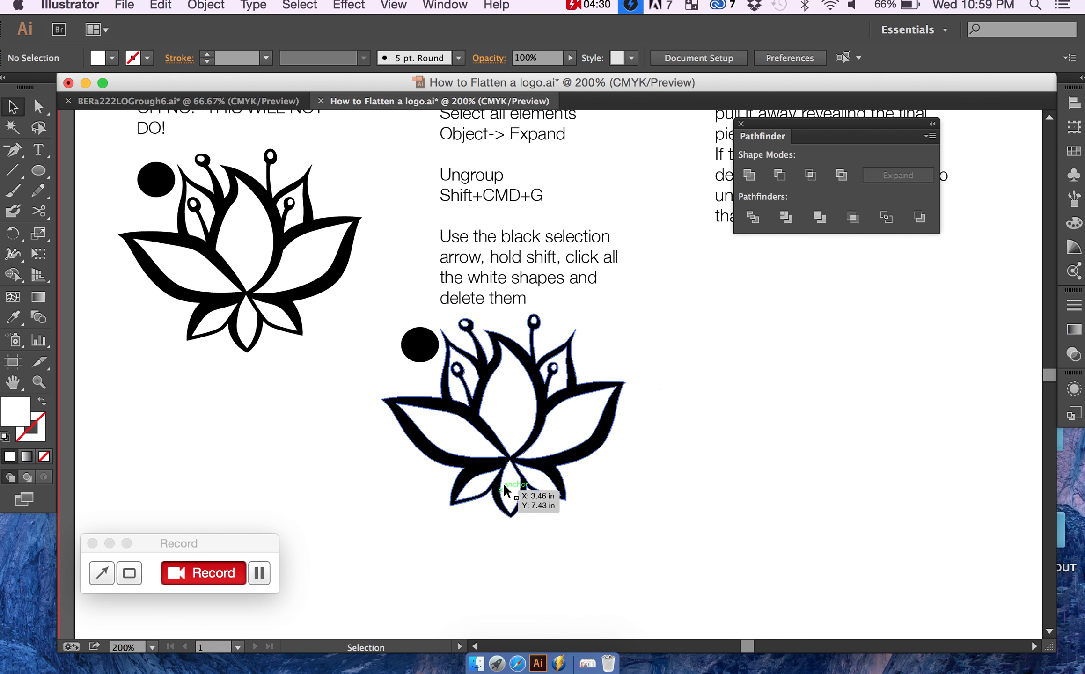
scroll(505, 491, "up", 3)
scroll(504, 491, "right", 1)
left_click(511, 472)
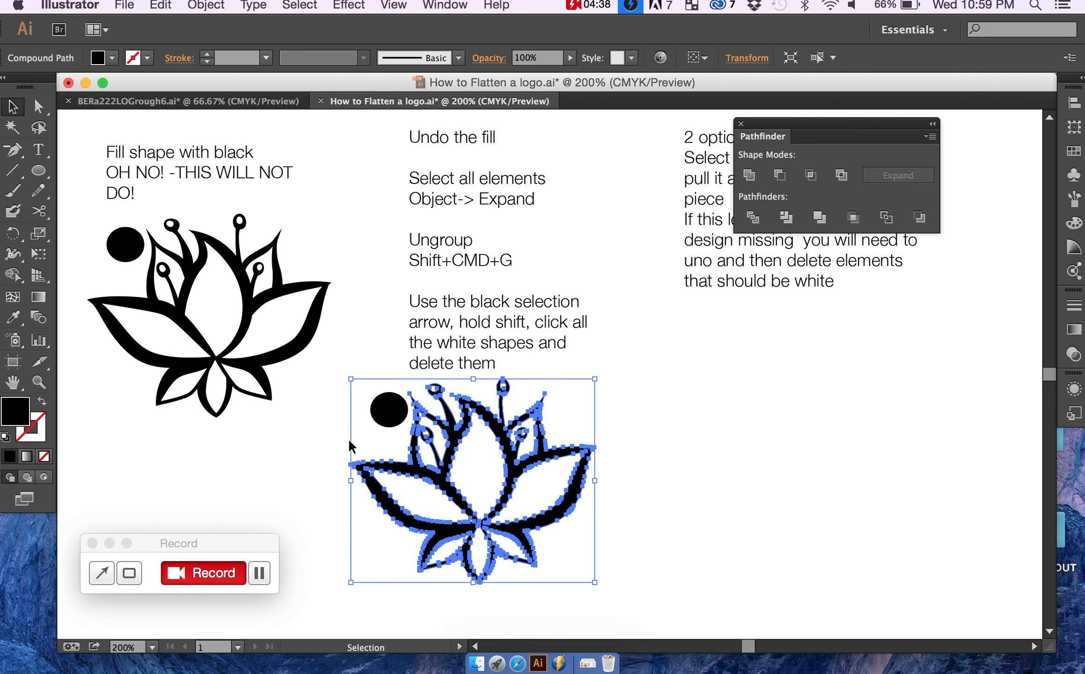
left_click(636, 393)
left_click_drag(636, 394, 322, 585)
left_click(498, 266, "shift")
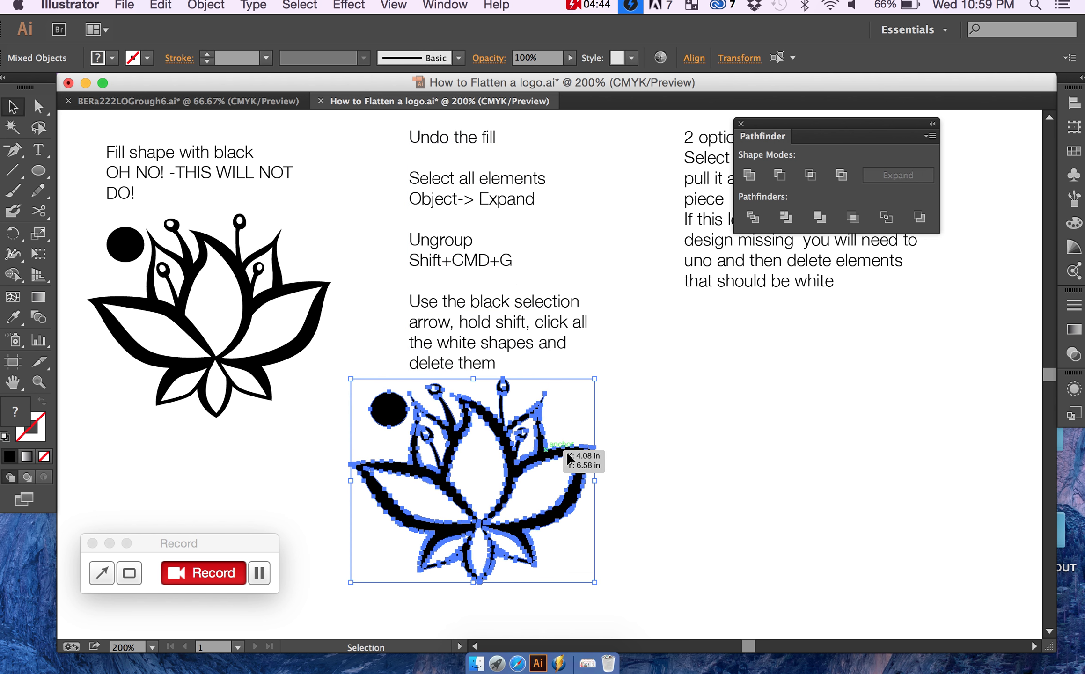
Step: Inspect the stamen centres and inner petal areas at 600% for leftover white shapes by selecting at their edges
key("super+plus")
key("super+plus")
key("super+plus")
left_click(589, 467)
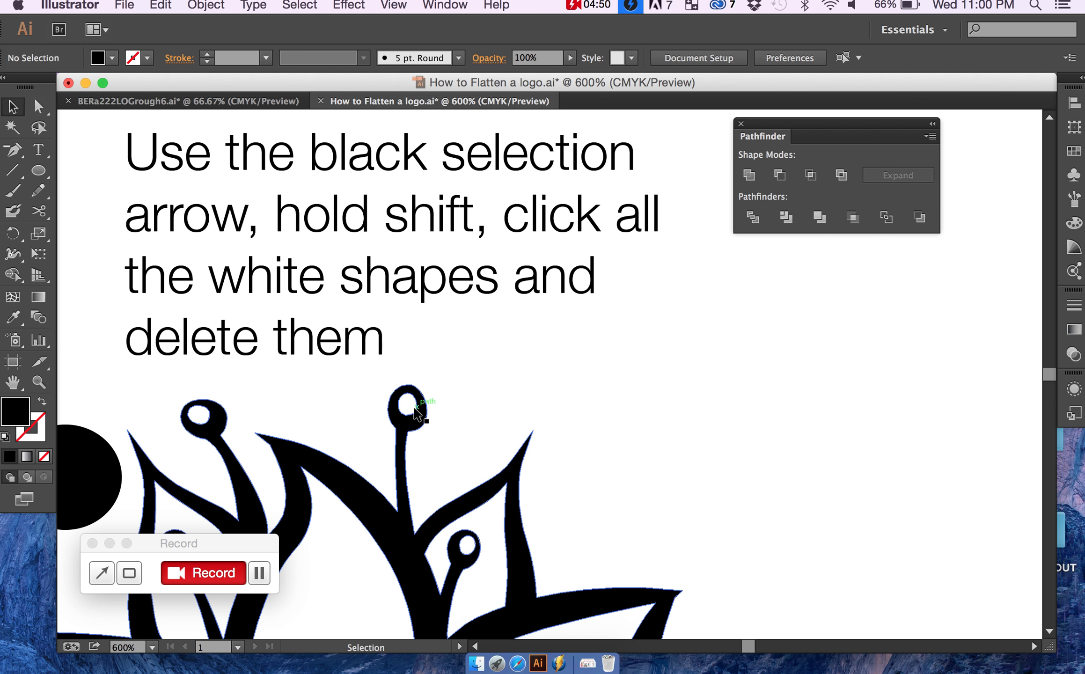
left_click(417, 414)
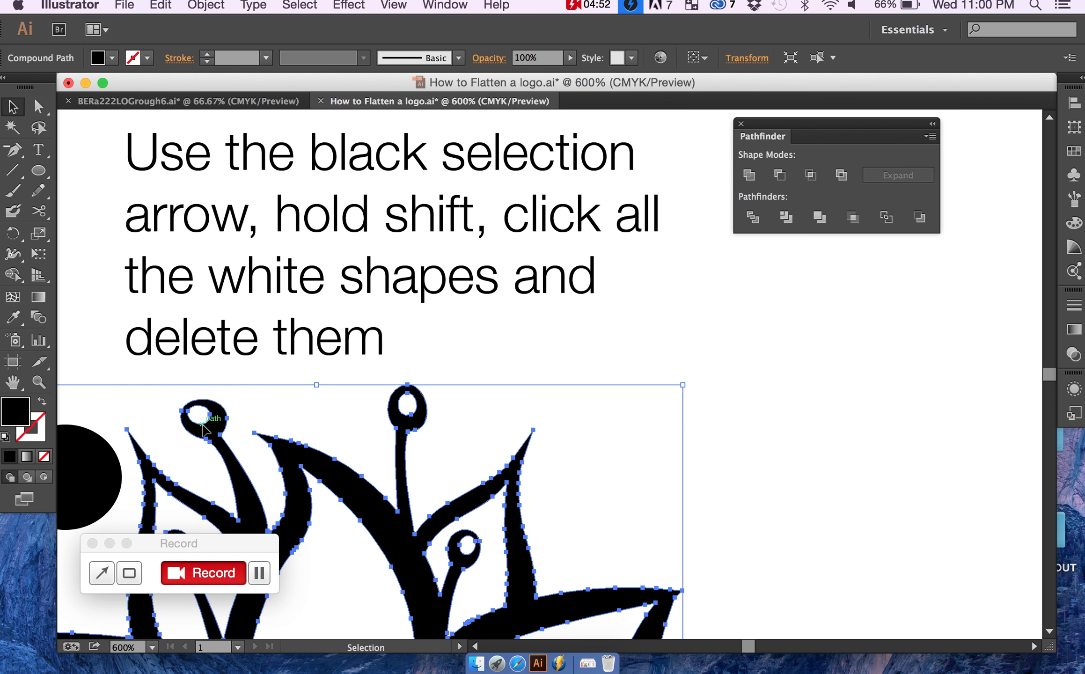
scroll(206, 412, "down", 5)
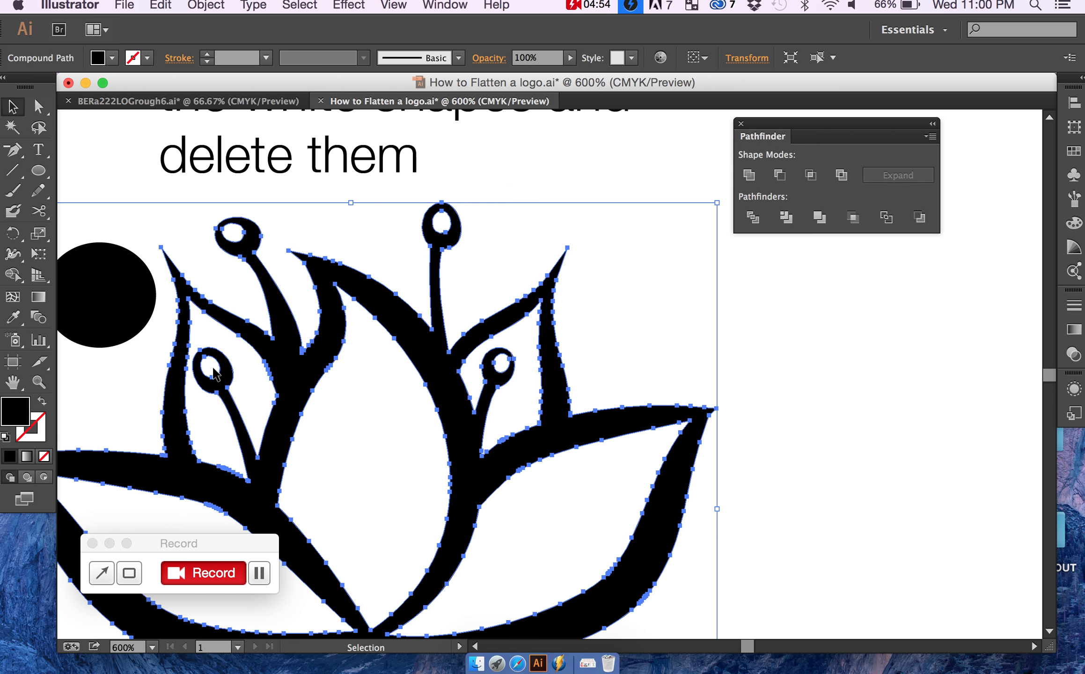
left_click(214, 373)
left_click(221, 377)
left_click(251, 378)
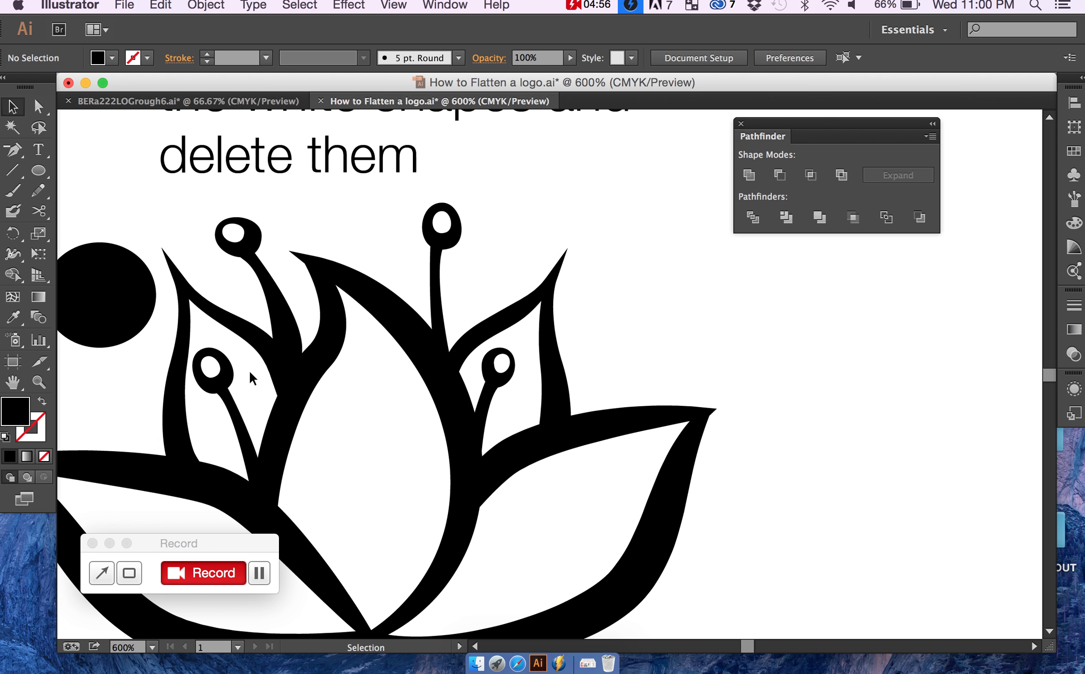
left_click(269, 377)
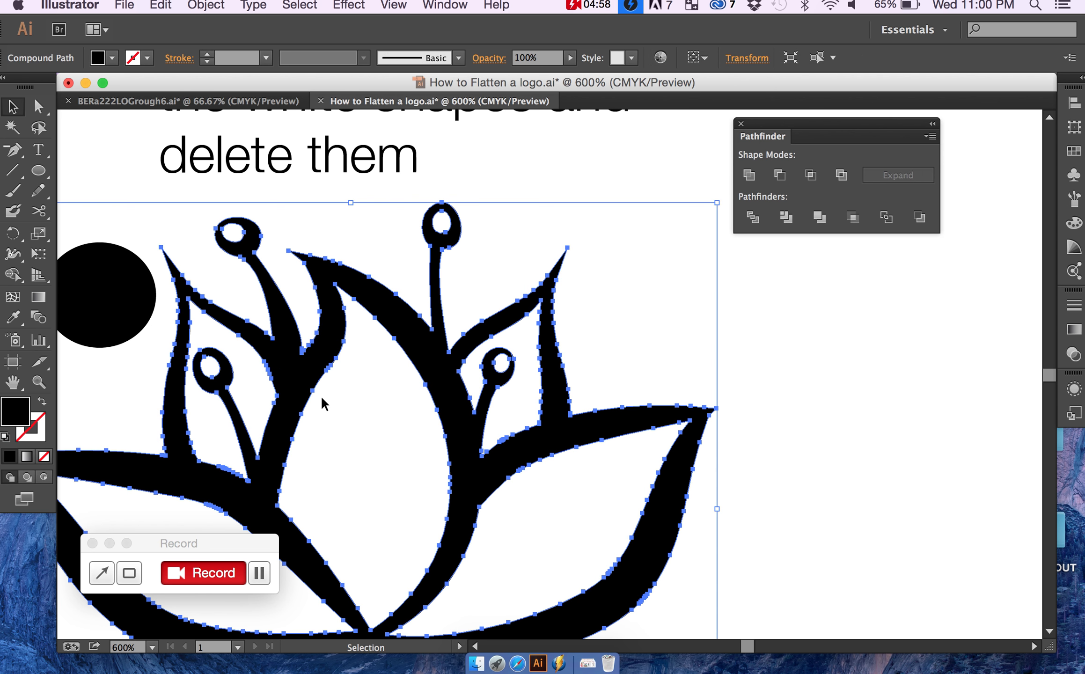
left_click(354, 192)
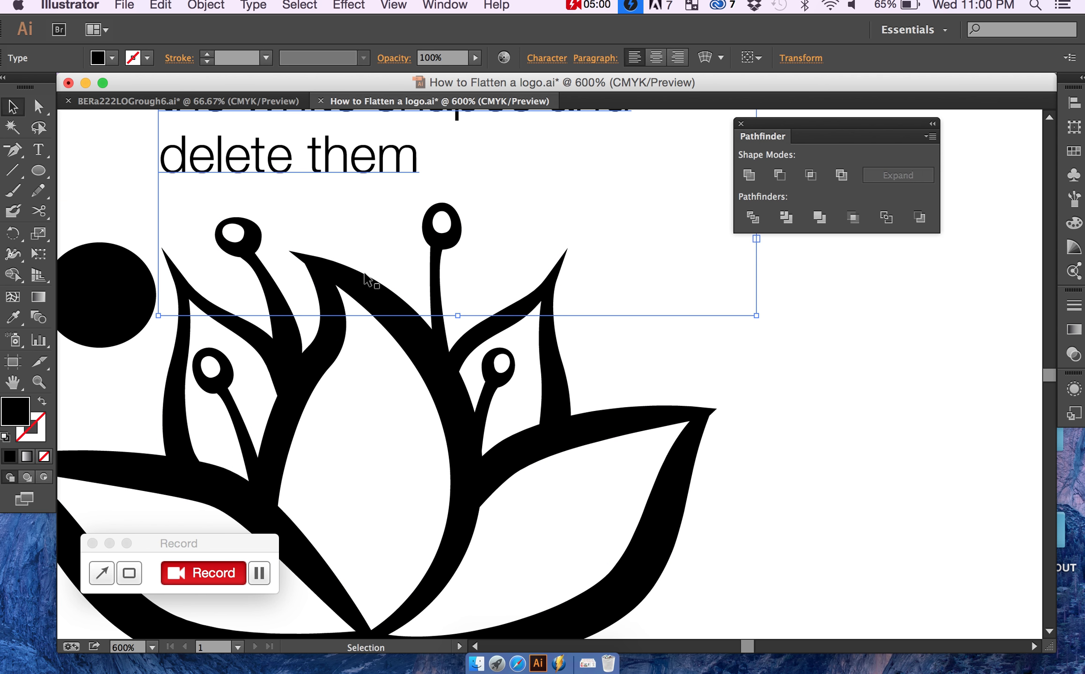
left_click(345, 315)
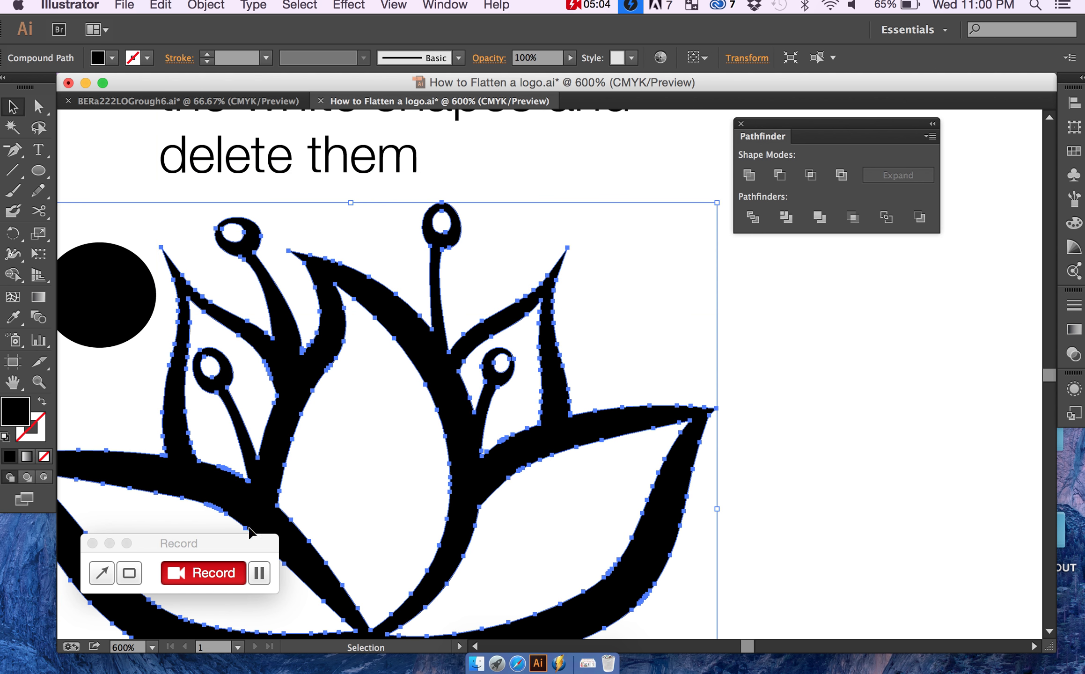
Step: Pull the black lotus aside, select everything to look for leftover shapes in its old place, and put the lotus back
key("super+minus")
key("super+minus")
key("super+minus")
key("super+minus")
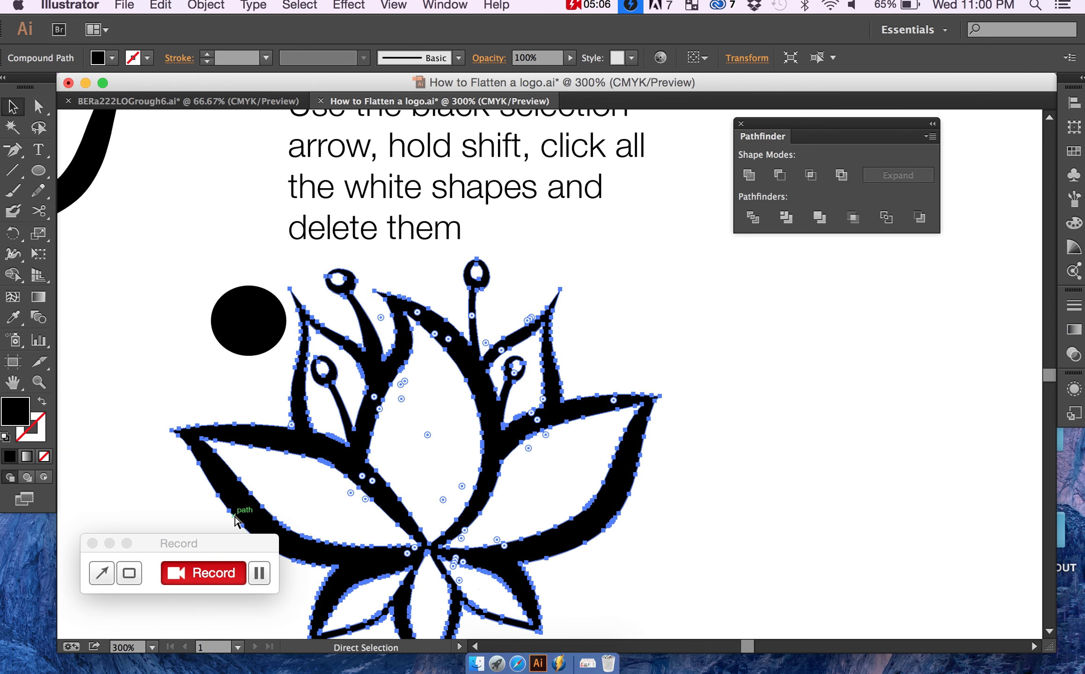
left_click(407, 571)
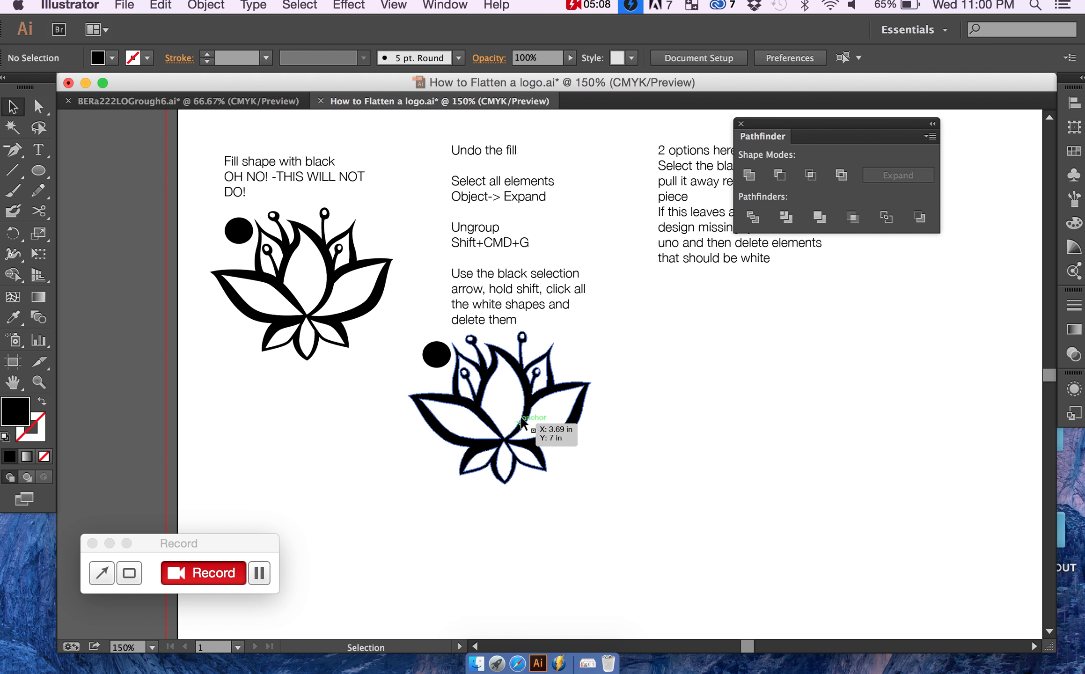
left_click(528, 401)
left_click(530, 402)
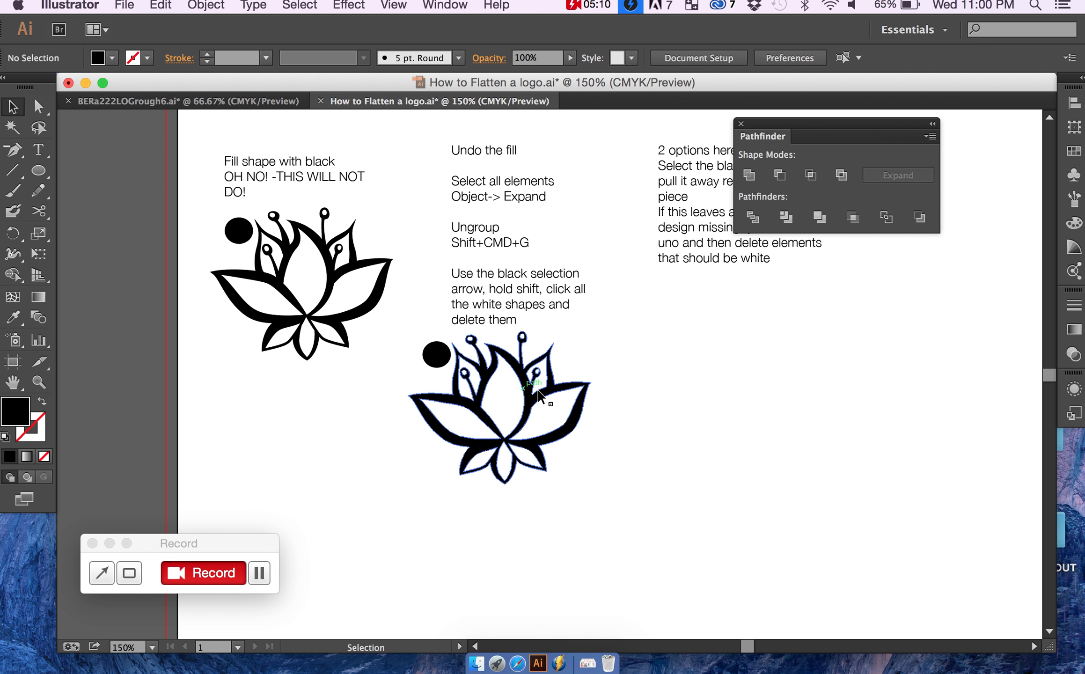
left_click_drag(531, 402, 686, 471)
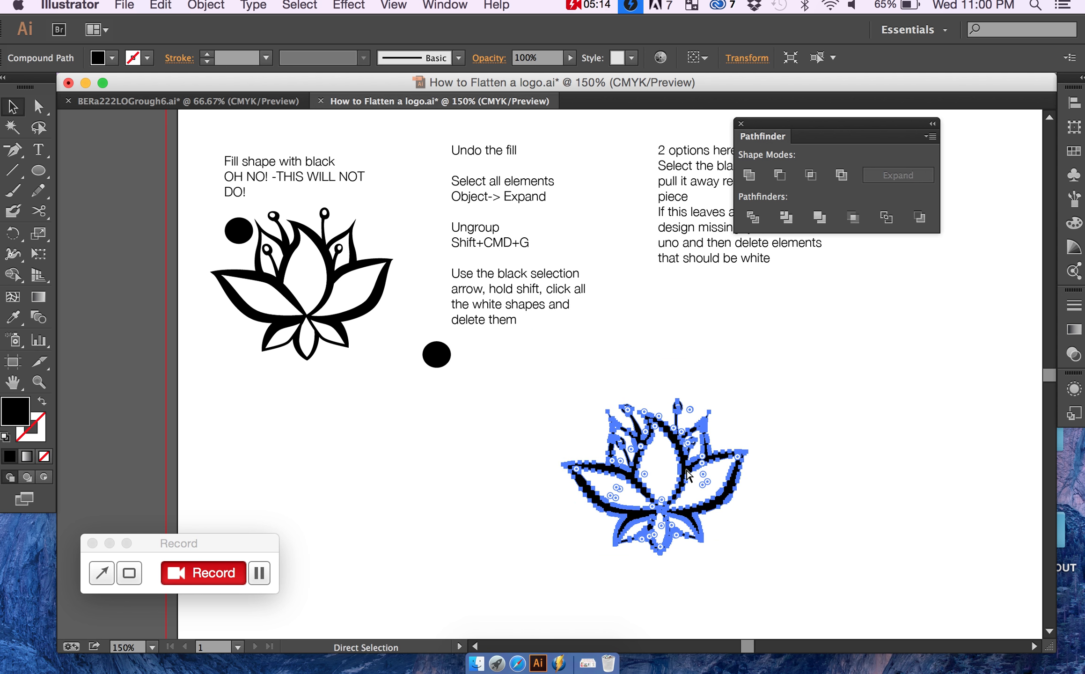
key("super+a")
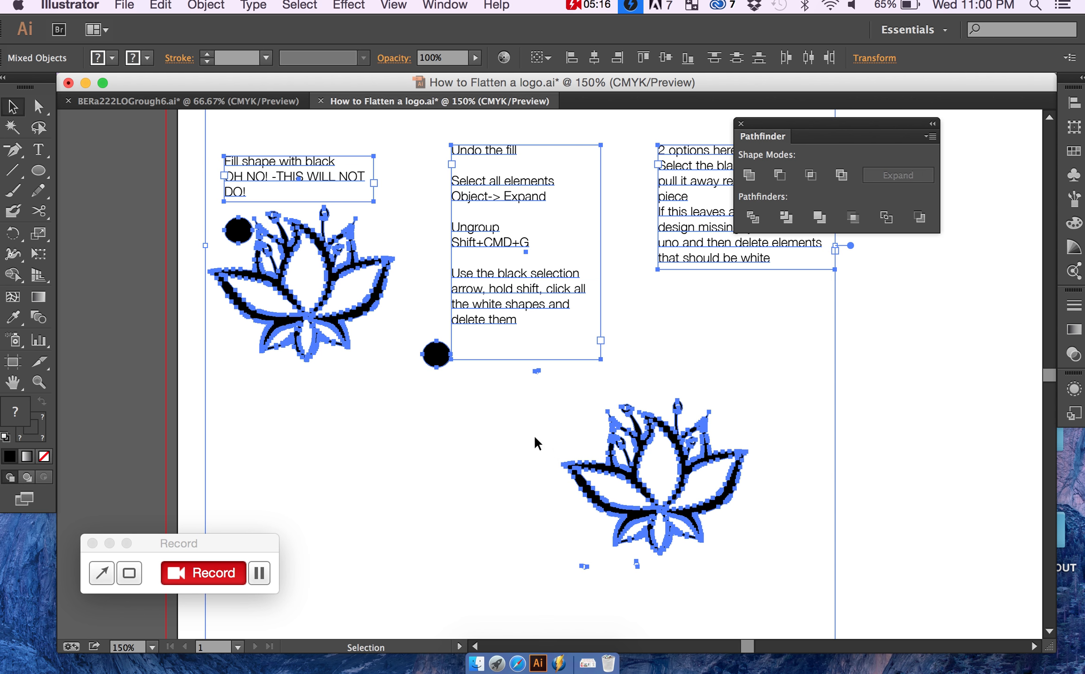
scroll(536, 440, "up", 3)
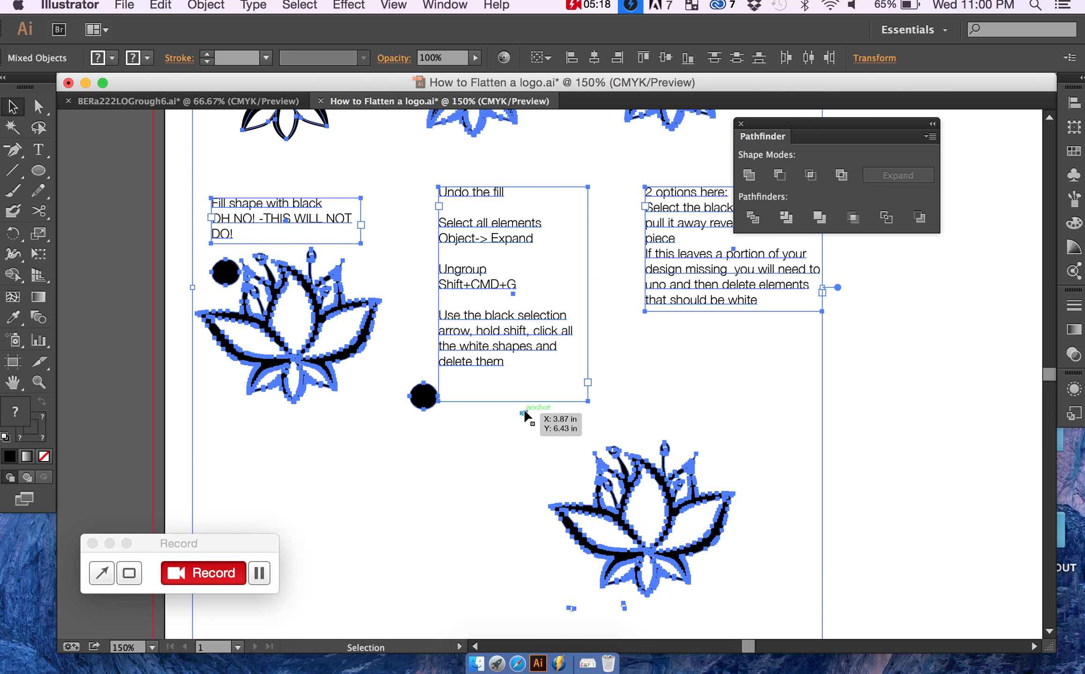
key("super")
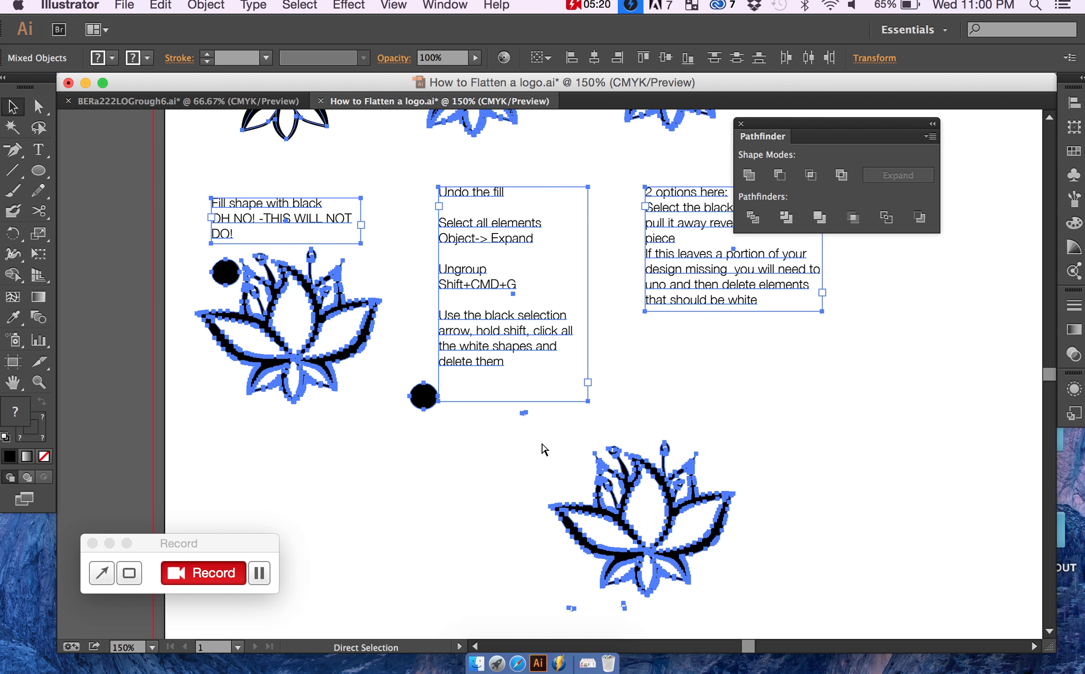
left_click_drag(686, 490, 531, 421)
left_click(593, 435)
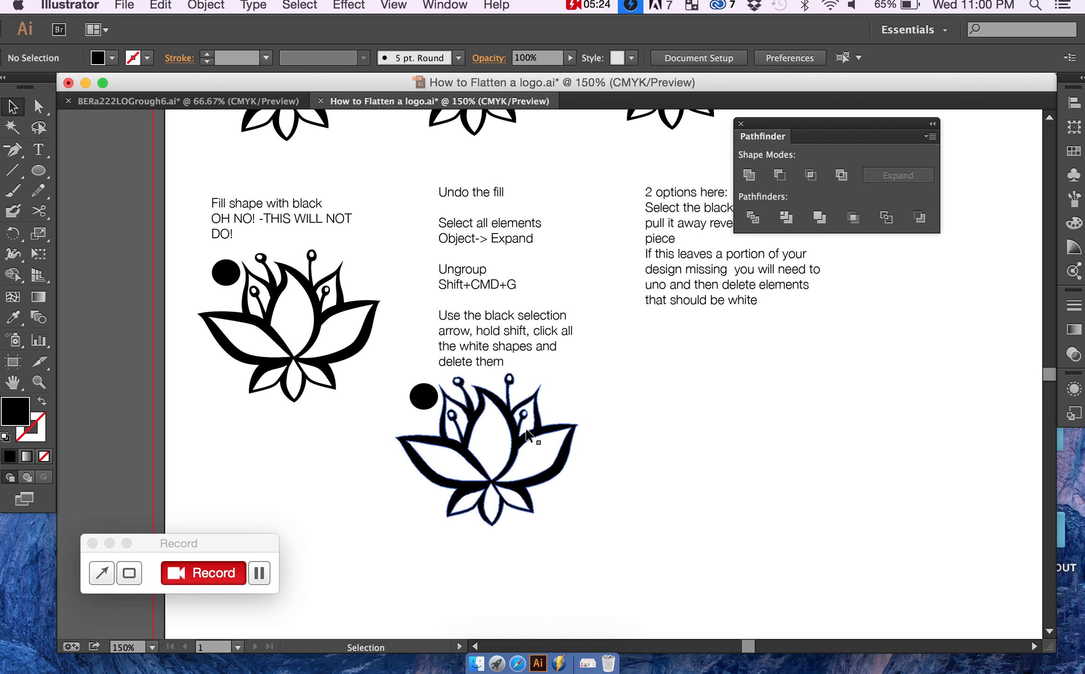
Step: Delete the leftover white centre of the right inner stamen on the ungrouped lotus
key("super+equal")
key("super+equal")
key("super+equal")
key("super+equal")
scroll(531, 421, "down", 4)
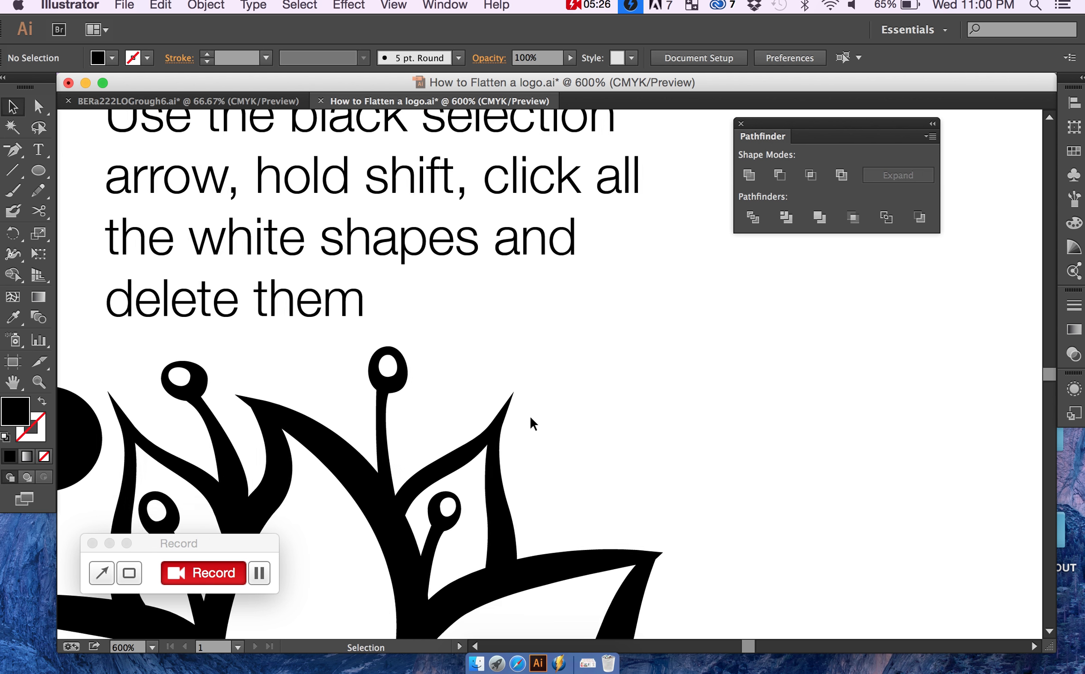
scroll(531, 421, "left", 2)
left_click(497, 431)
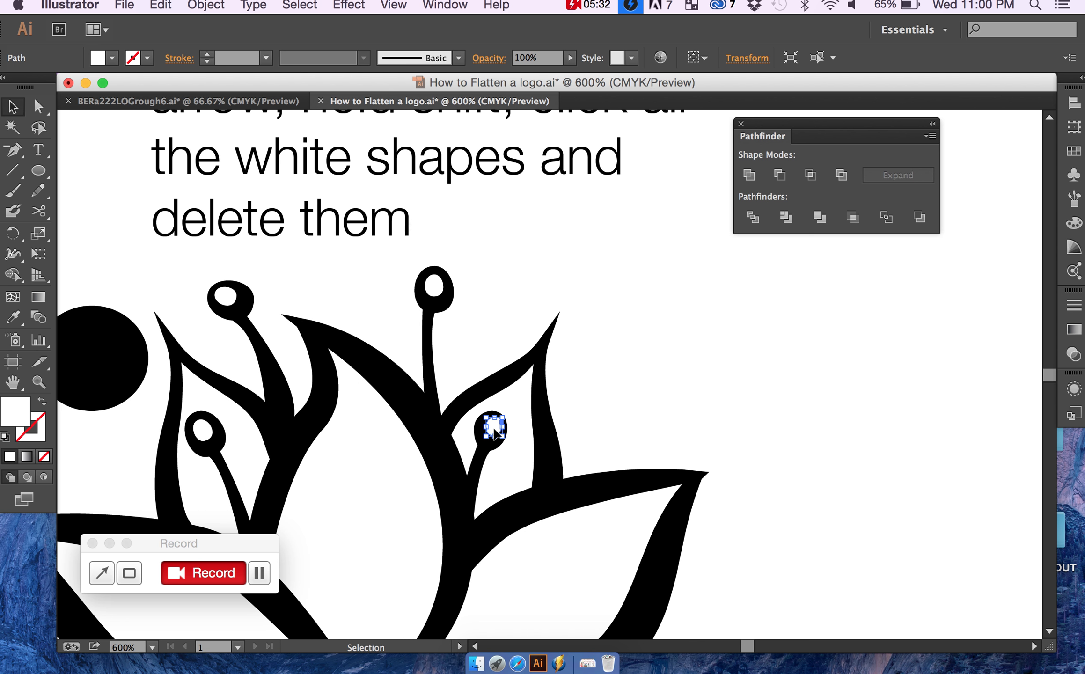
key("Delete")
Step: Check the cleaned logo at 200% by selecting the lotus and circle together and separately, moving the lotus aside and back
key("super+minus")
key("super+minus")
key("super+minus")
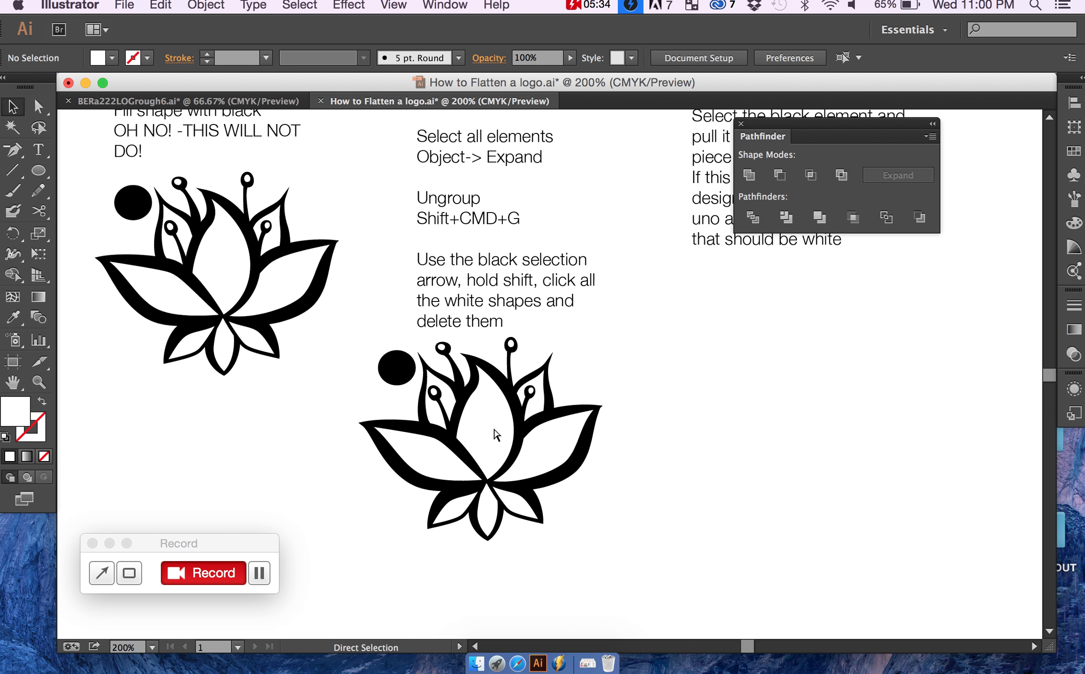
left_click_drag(361, 350, 623, 531)
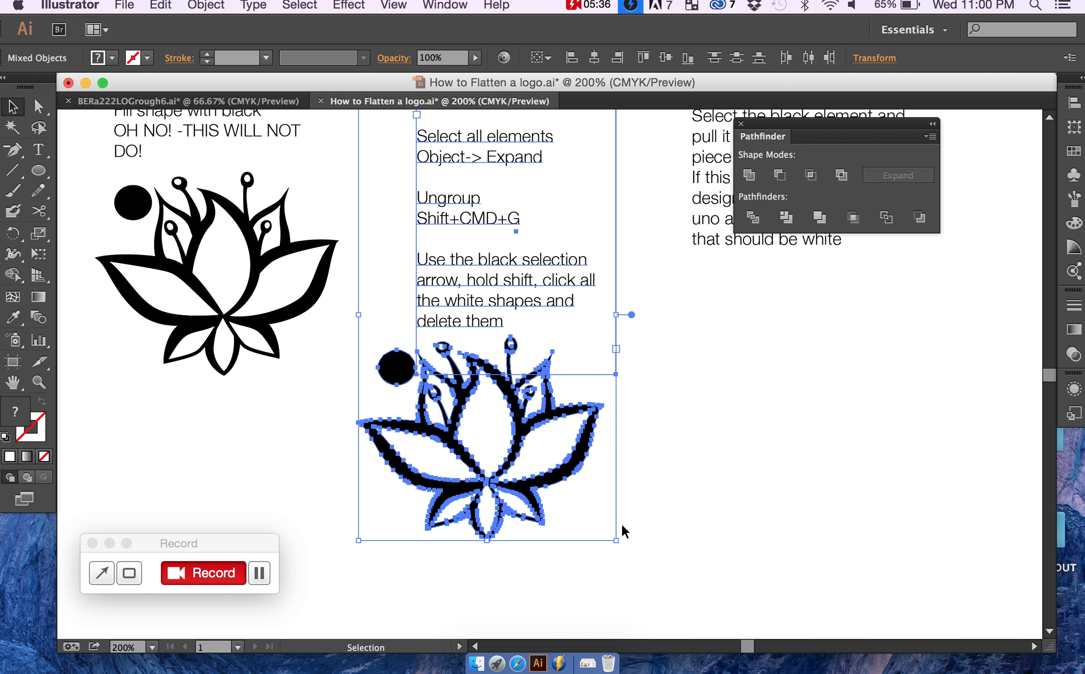
left_click(553, 304, "shift")
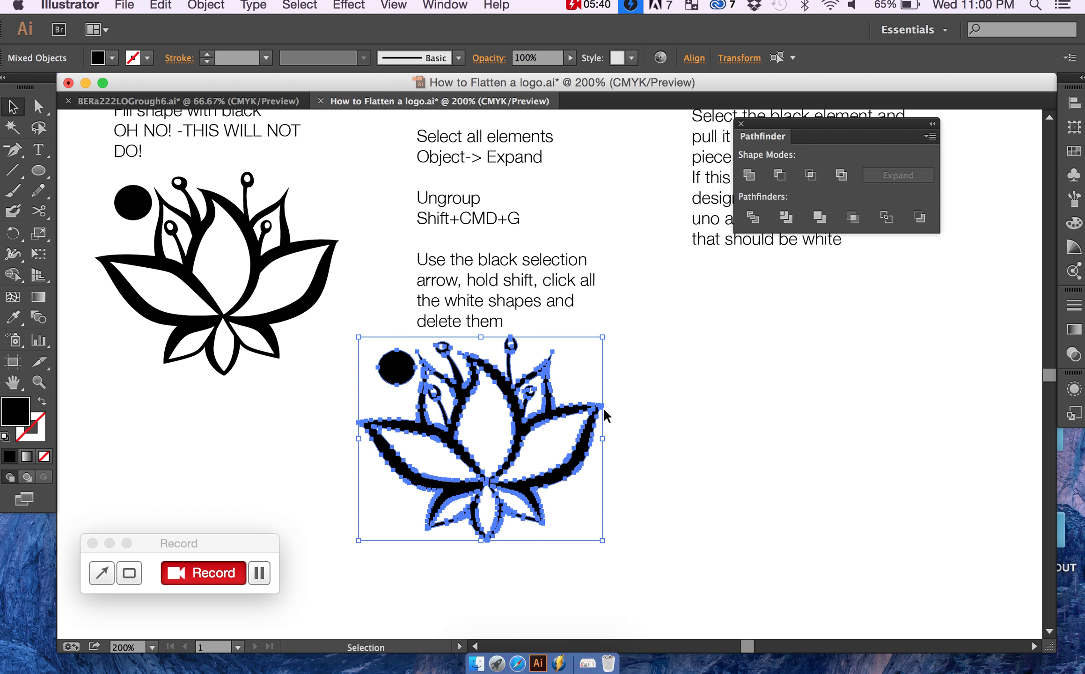
left_click(637, 422)
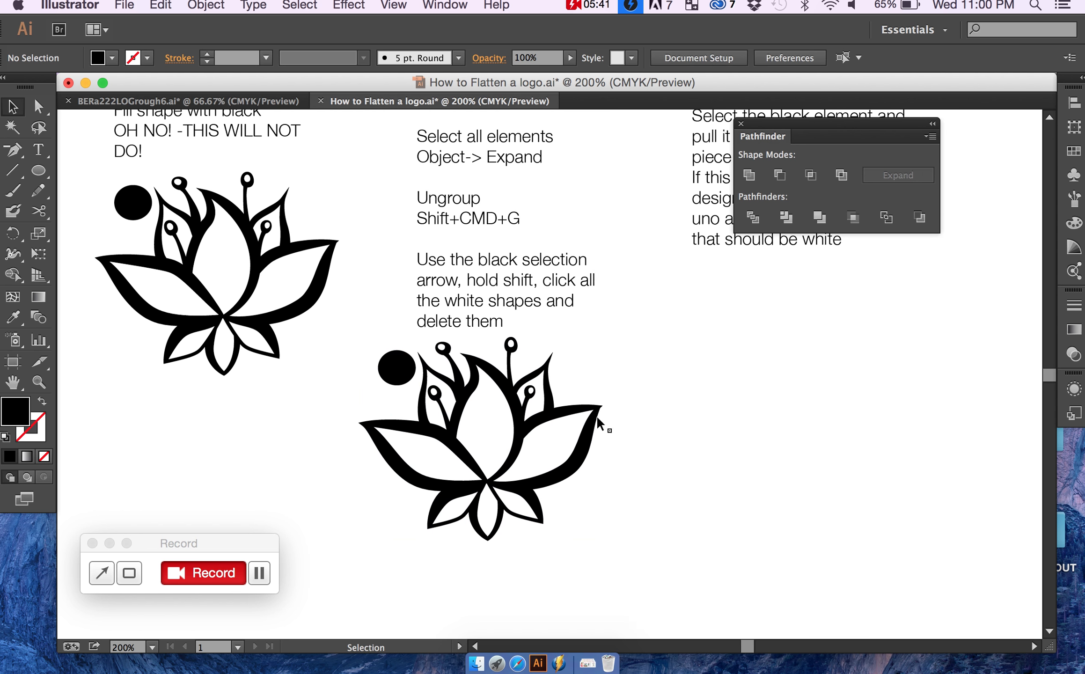
left_click(557, 419)
left_click(397, 374)
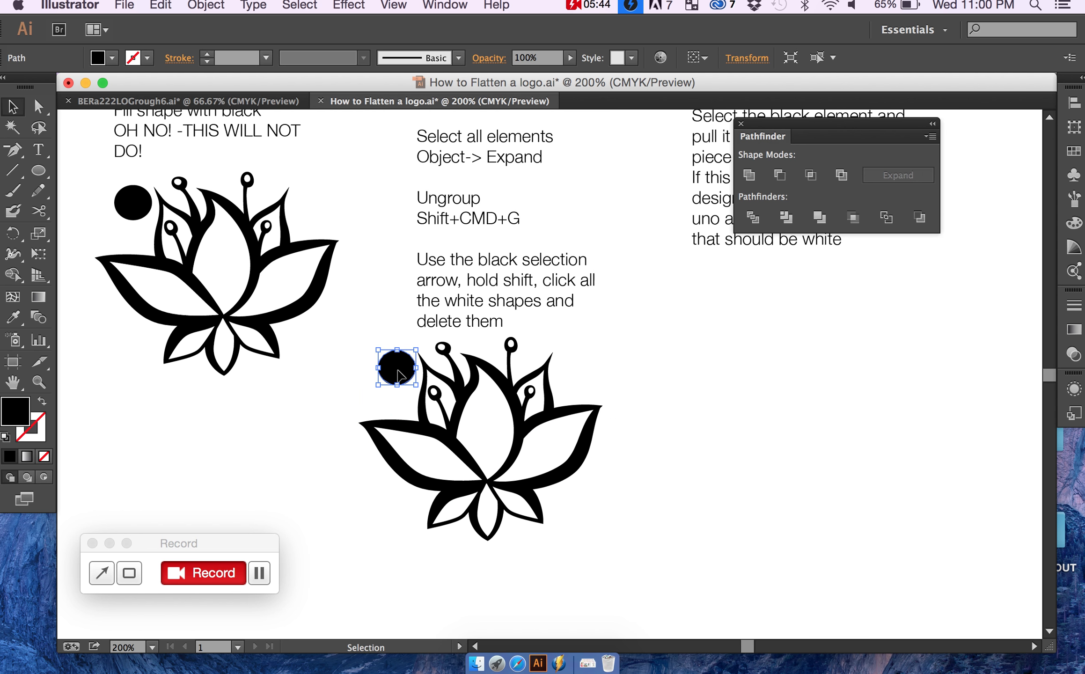
left_click(475, 391)
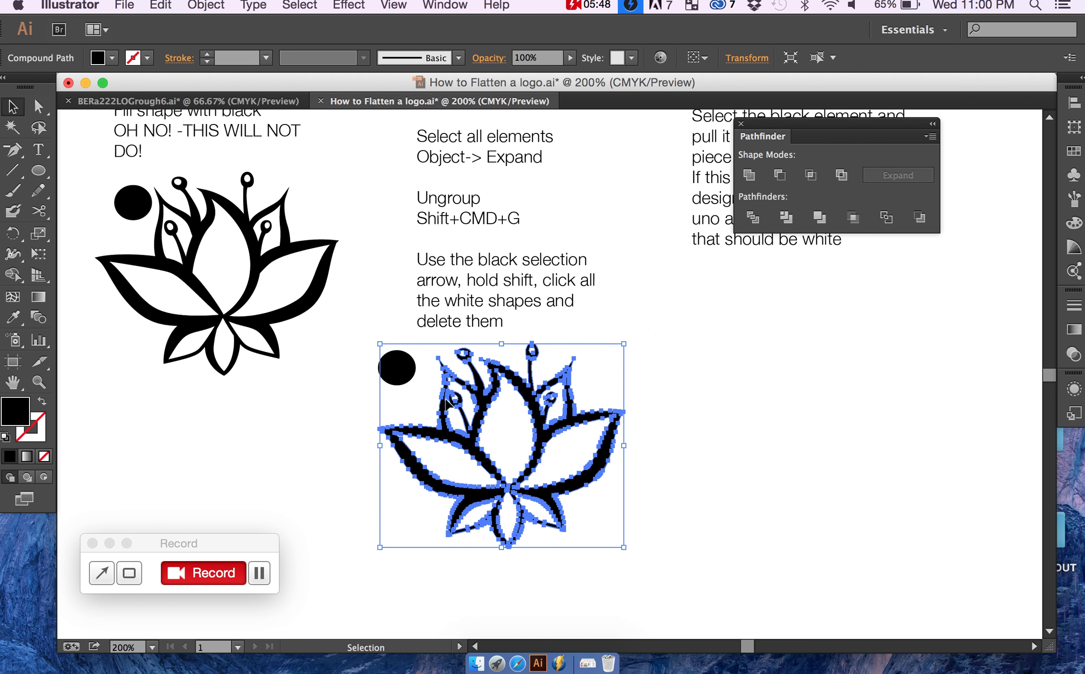
left_click_drag(453, 410, 433, 403)
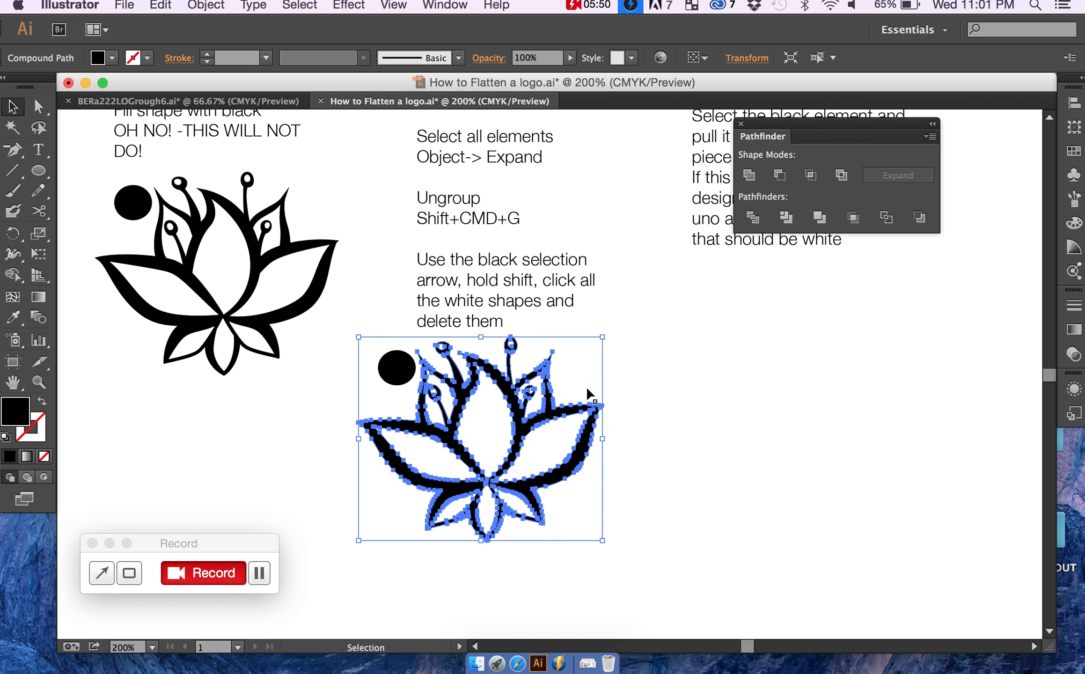
left_click(646, 411)
left_click(616, 351)
Step: Move the instruction text further above the cleaned lotus and combine the lotus and circle with Pathfinder Unite
left_click_drag(565, 288, 564, 220)
left_click_drag(622, 333, 342, 543)
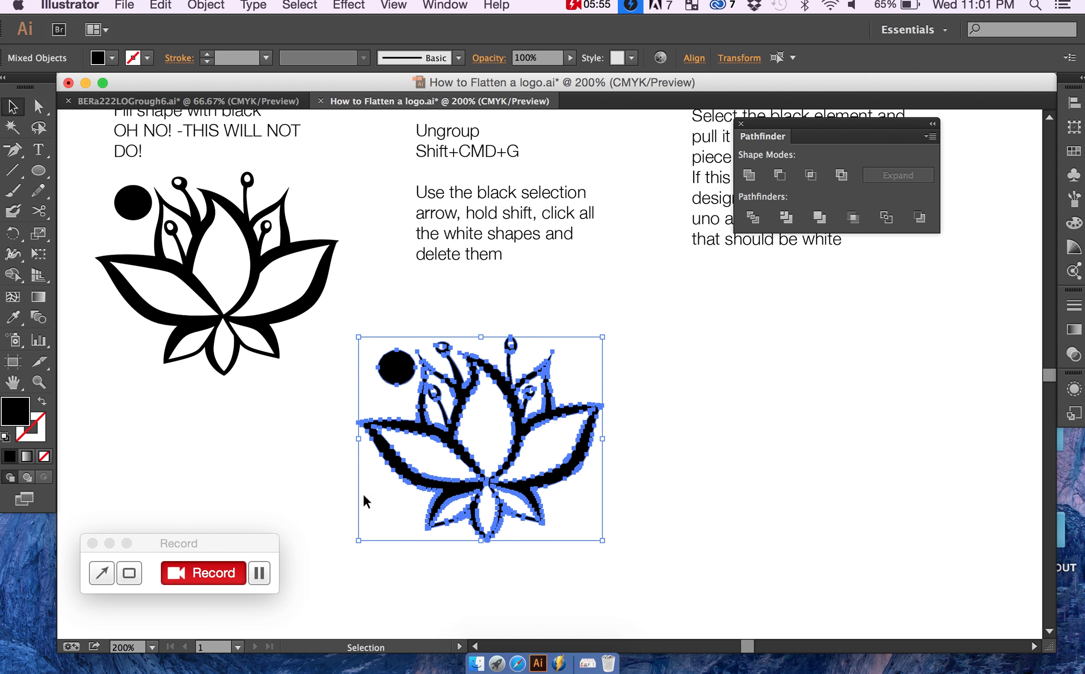
left_click(750, 176)
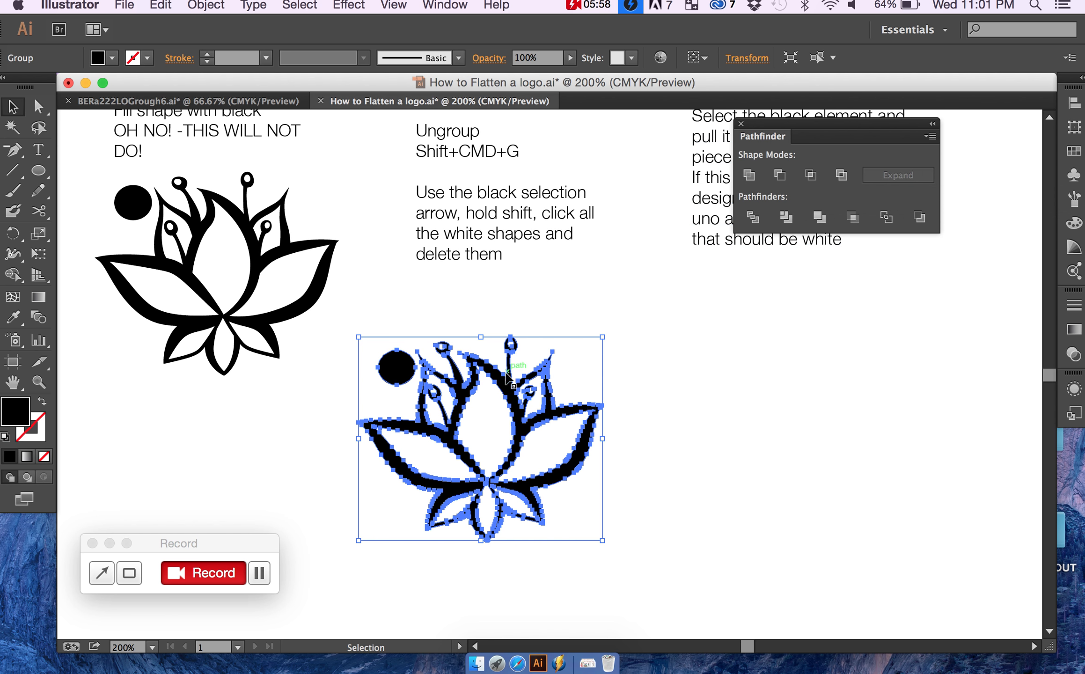
Step: Duplicate the united lotus and circle beneath the "2 options here" text
left_click(508, 391)
left_click_drag(508, 393, 823, 373)
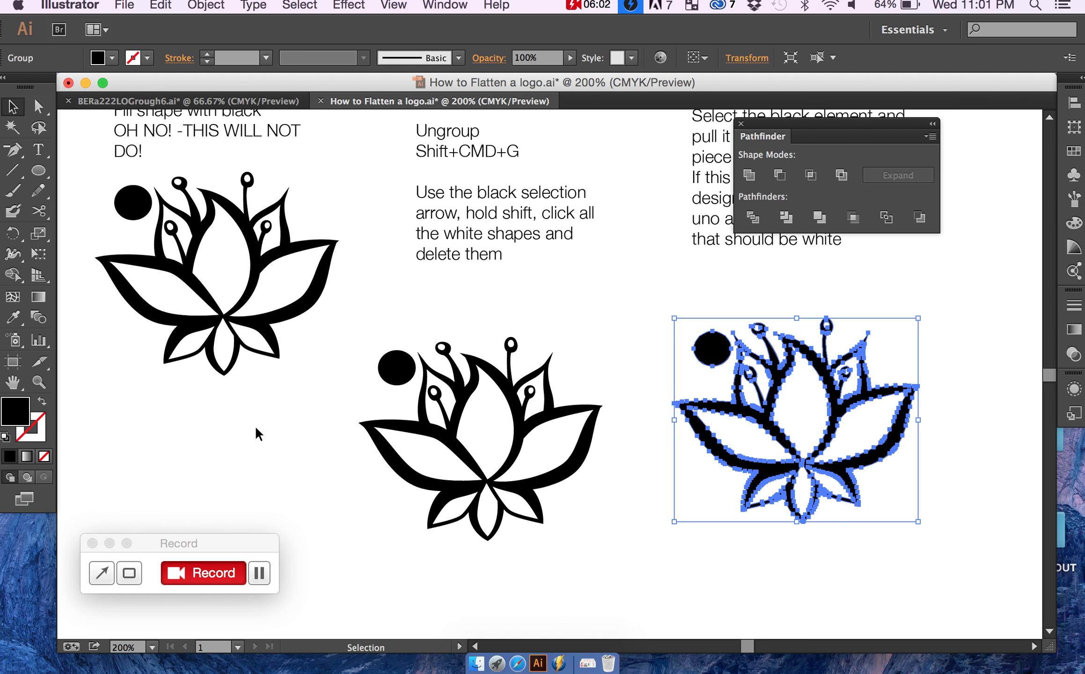
left_click(645, 319)
left_click(711, 354)
left_click(655, 342)
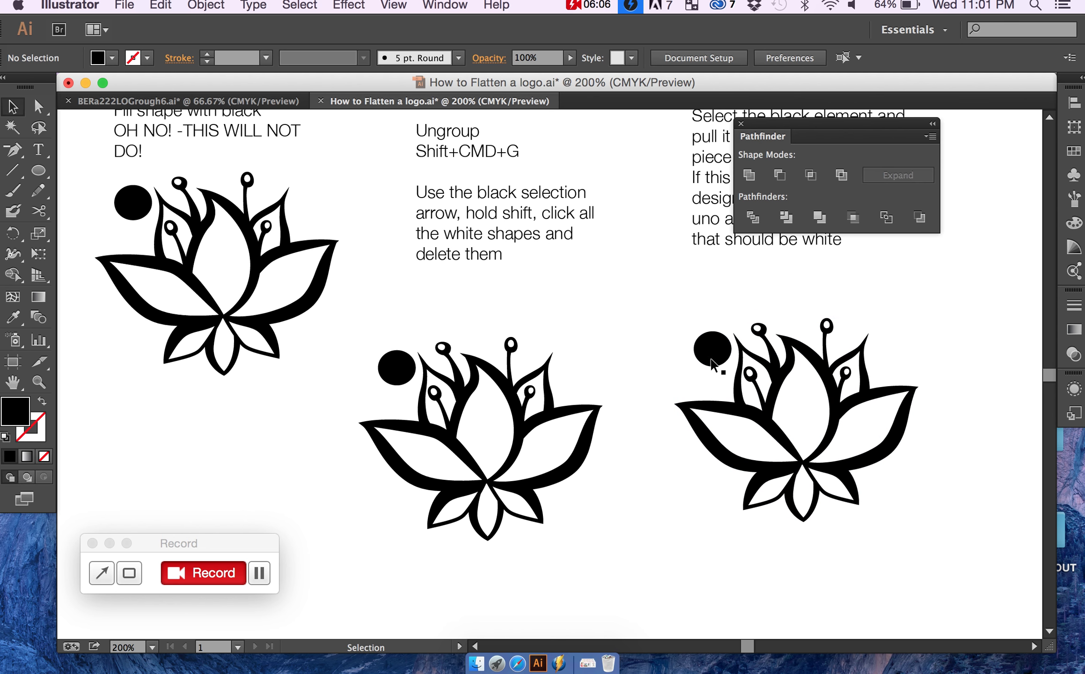
Step: Fill the duplicated lotus and circle beneath the "2 options here" text with yellow
left_click(779, 379)
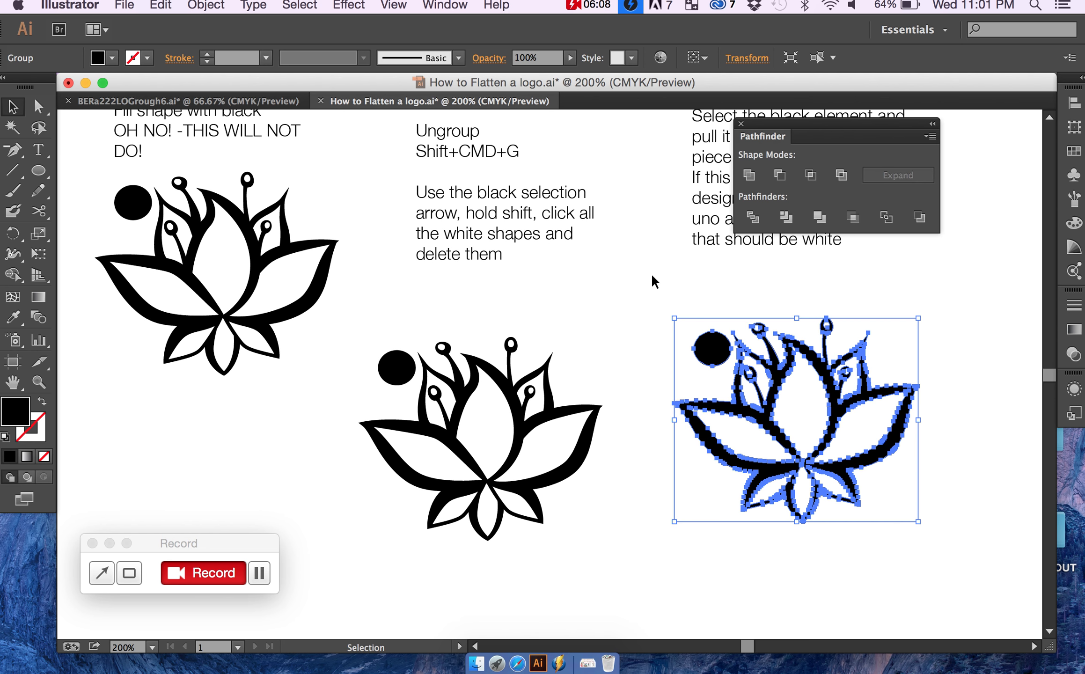
left_click(99, 59)
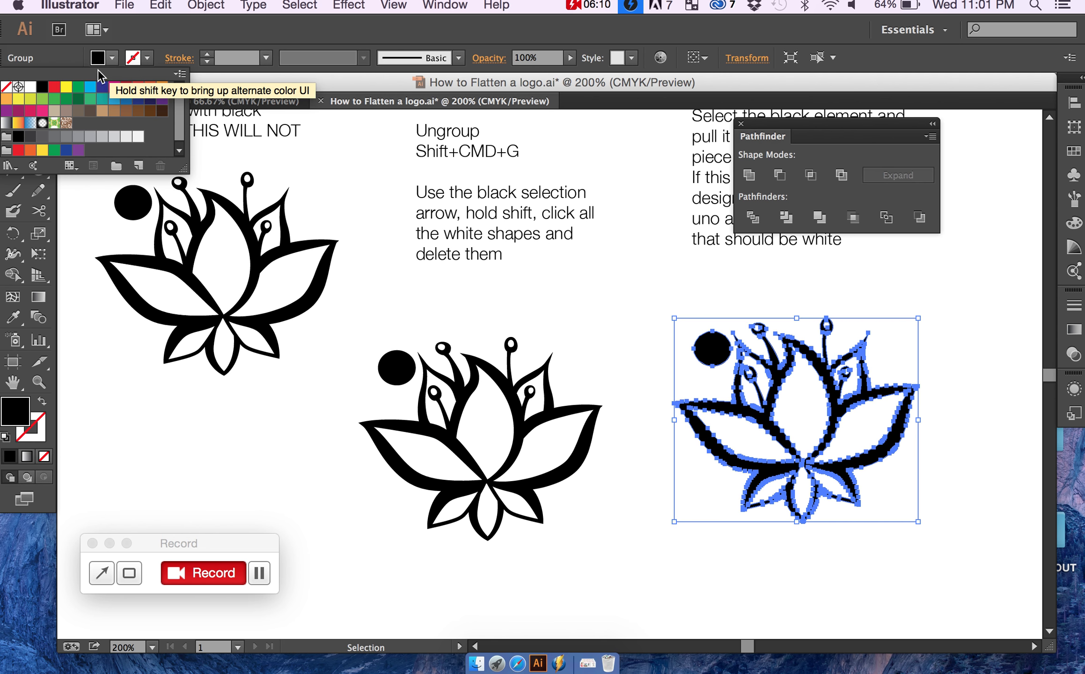
left_click(66, 86)
left_click(596, 321)
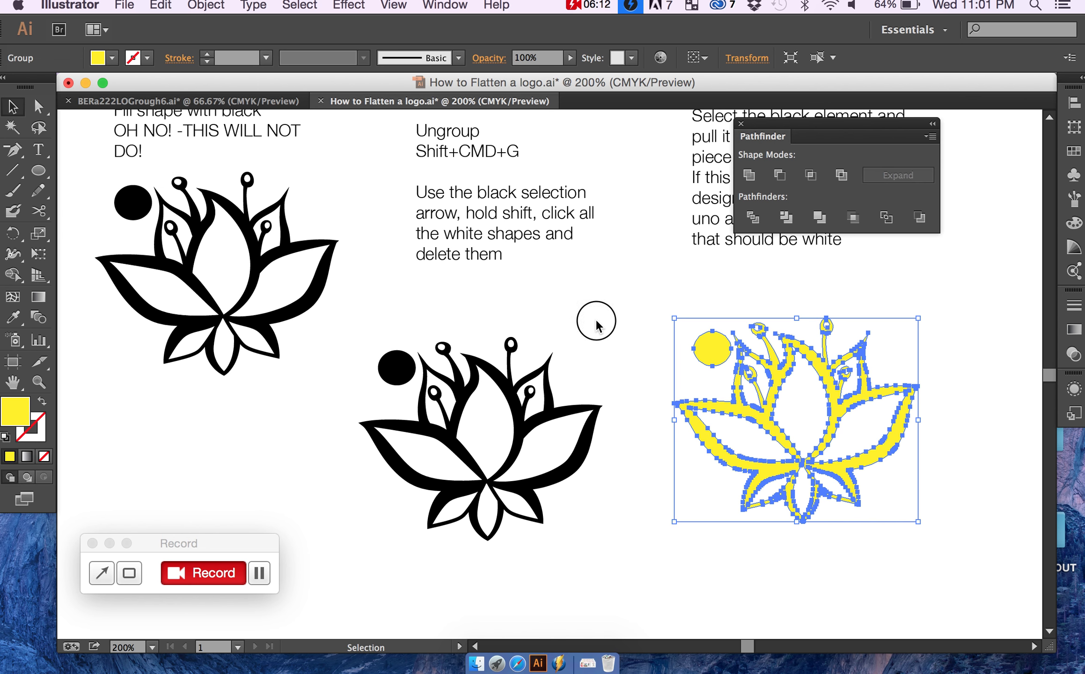
left_click(668, 310)
Step: Review the instruction texts and compare the two black lotus versions with the yellow one
scroll(669, 310, "right", 5)
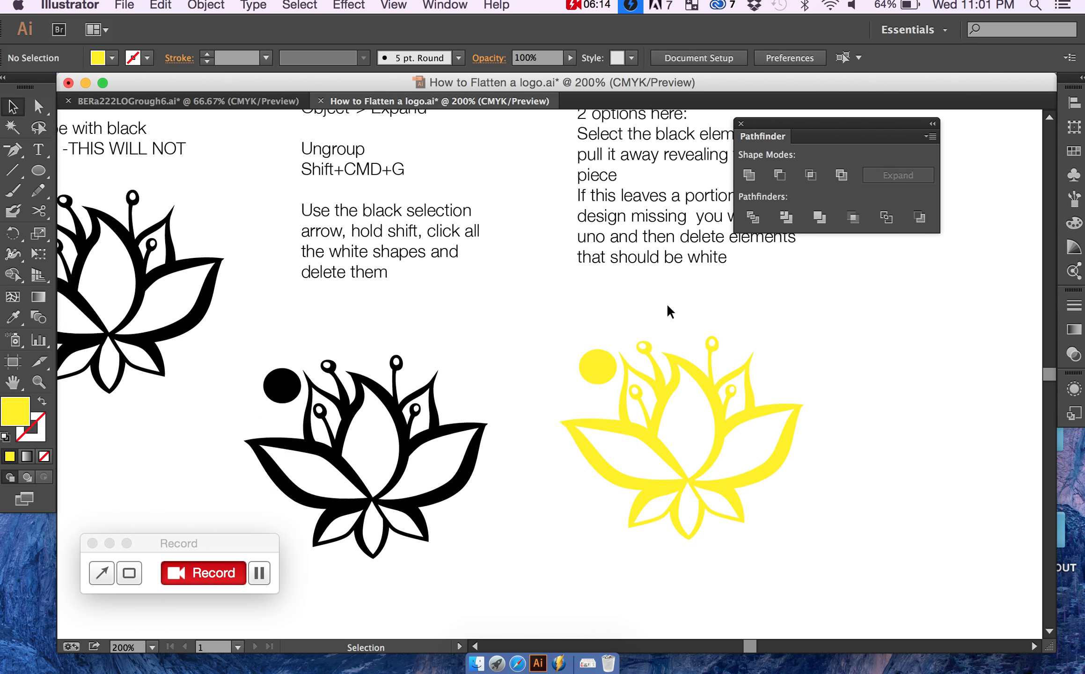
scroll(669, 310, "up", 3)
scroll(670, 311, "right", 3)
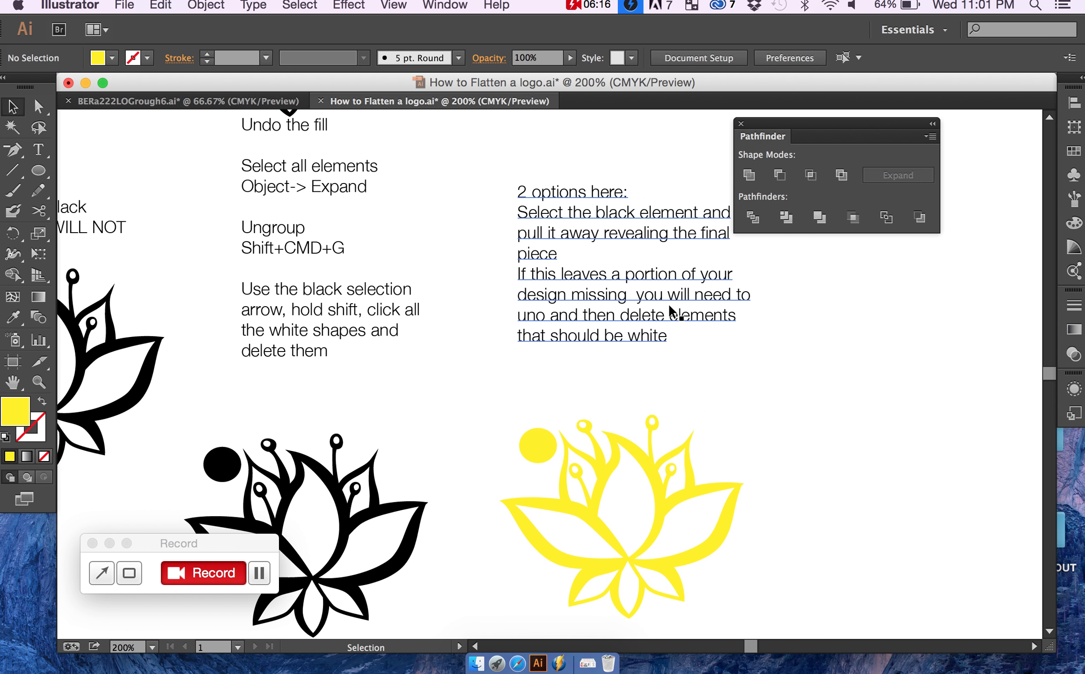
scroll(670, 311, "down", 2)
scroll(669, 311, "left", 8)
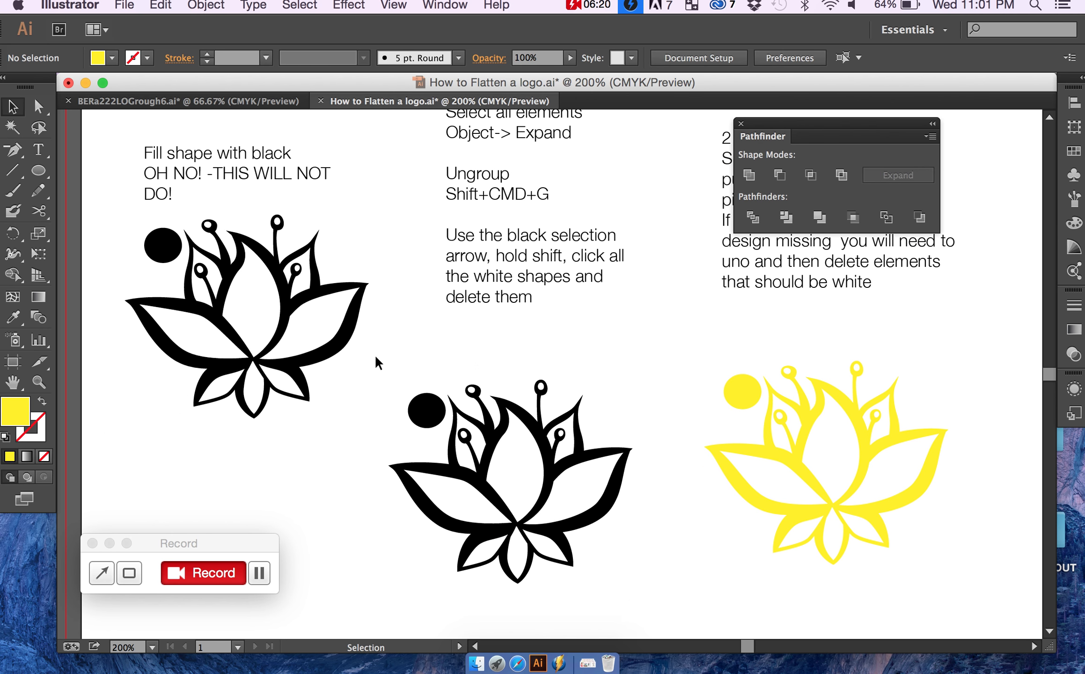
scroll(373, 361, "up", 1)
scroll(373, 361, "left", 2)
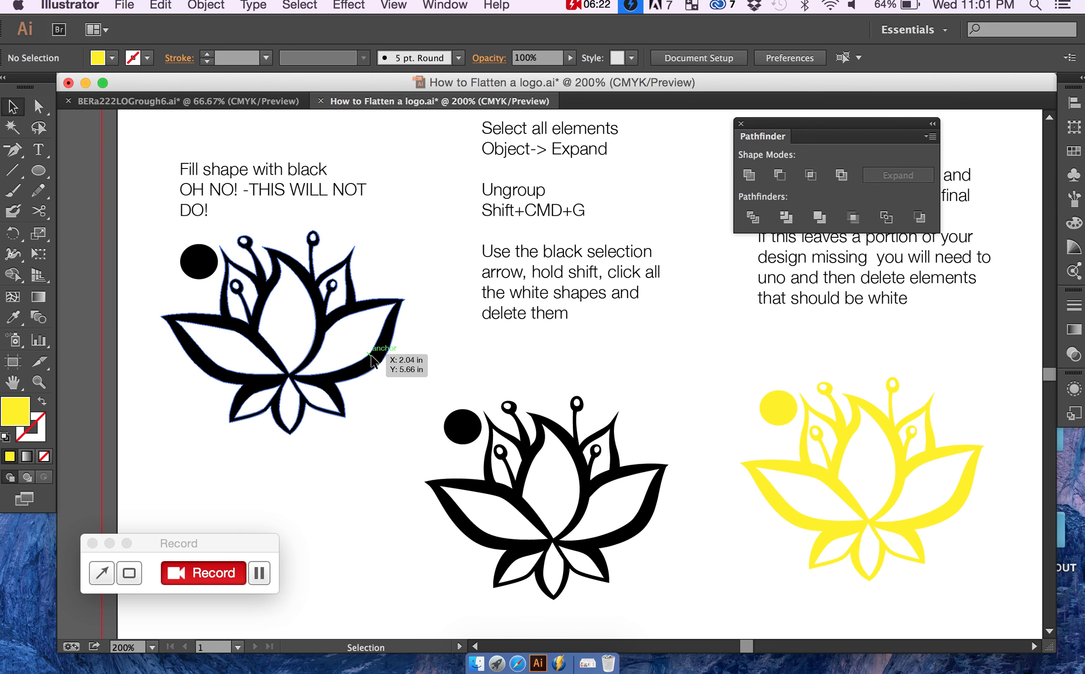
scroll(373, 361, "up", 1)
scroll(373, 361, "right", 1)
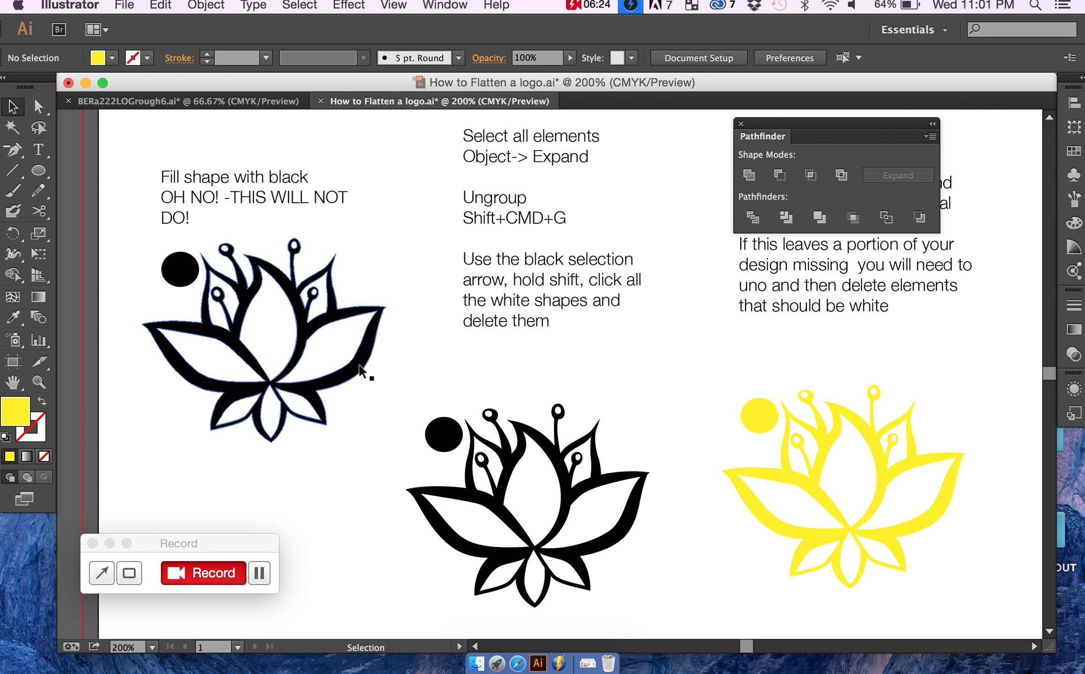
Step: Duplicate the lotus group under the "Fill shape with black" text, placing the copy directly below it
left_click(361, 370)
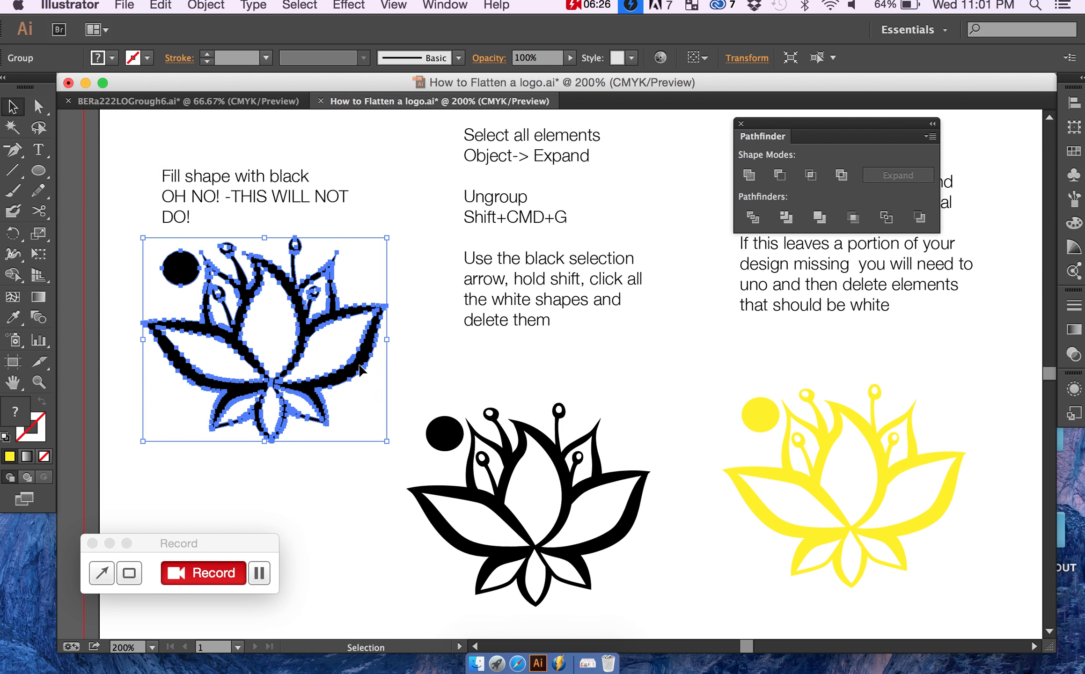
scroll(362, 370, "up", 2)
scroll(362, 370, "left", 3)
scroll(358, 355, "down", 4)
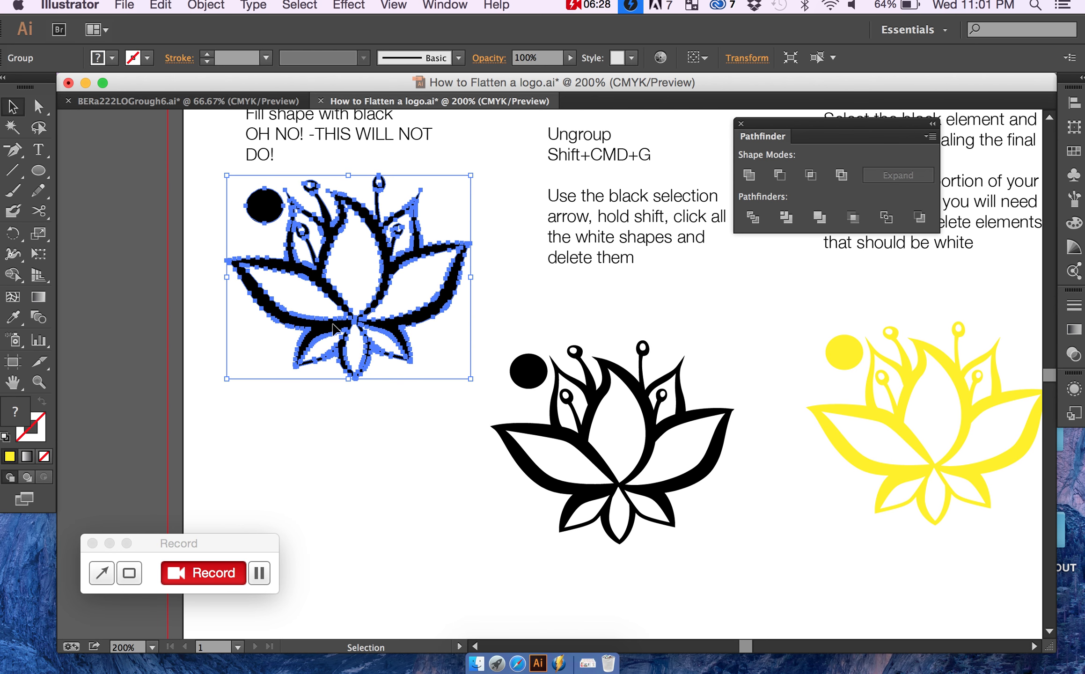
left_click_drag(329, 324, 340, 564)
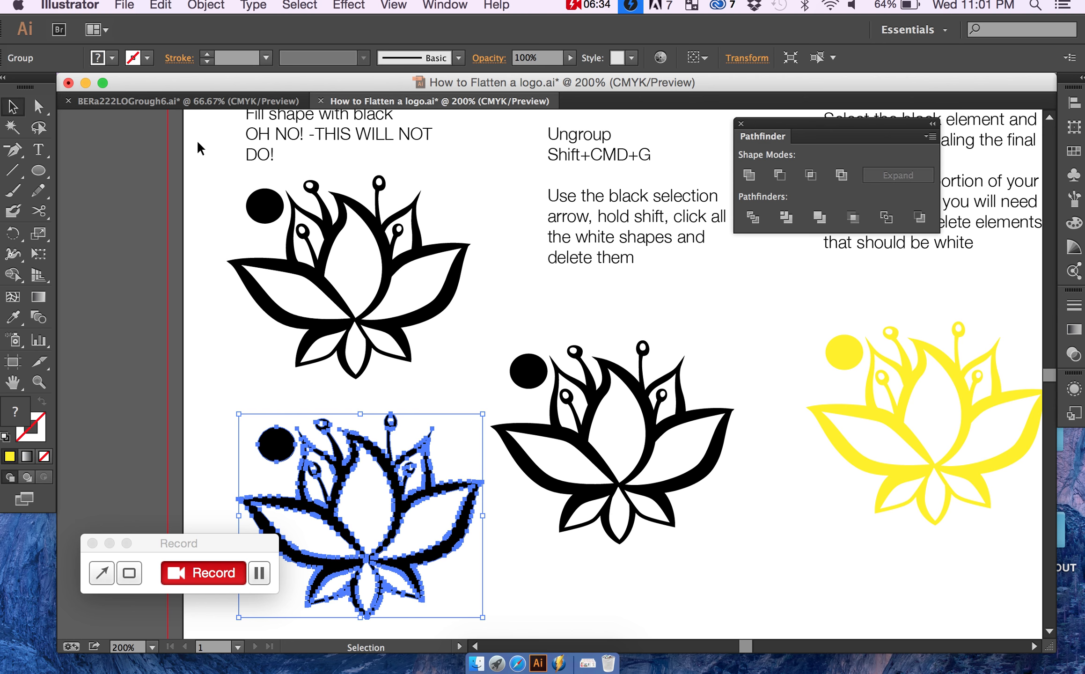
Step: Expand the duplicated black lotus group under the "Fill shape with black" lotus and ungroup it into separate shapes
left_click(201, 5)
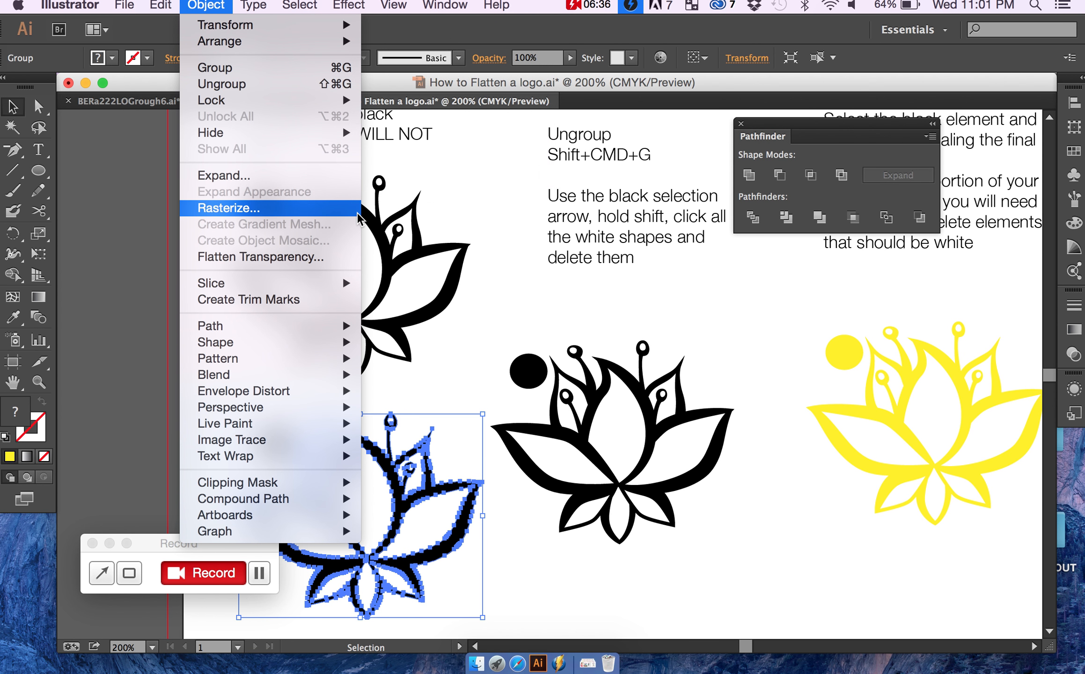
left_click(497, 246)
scroll(497, 247, "up", 3)
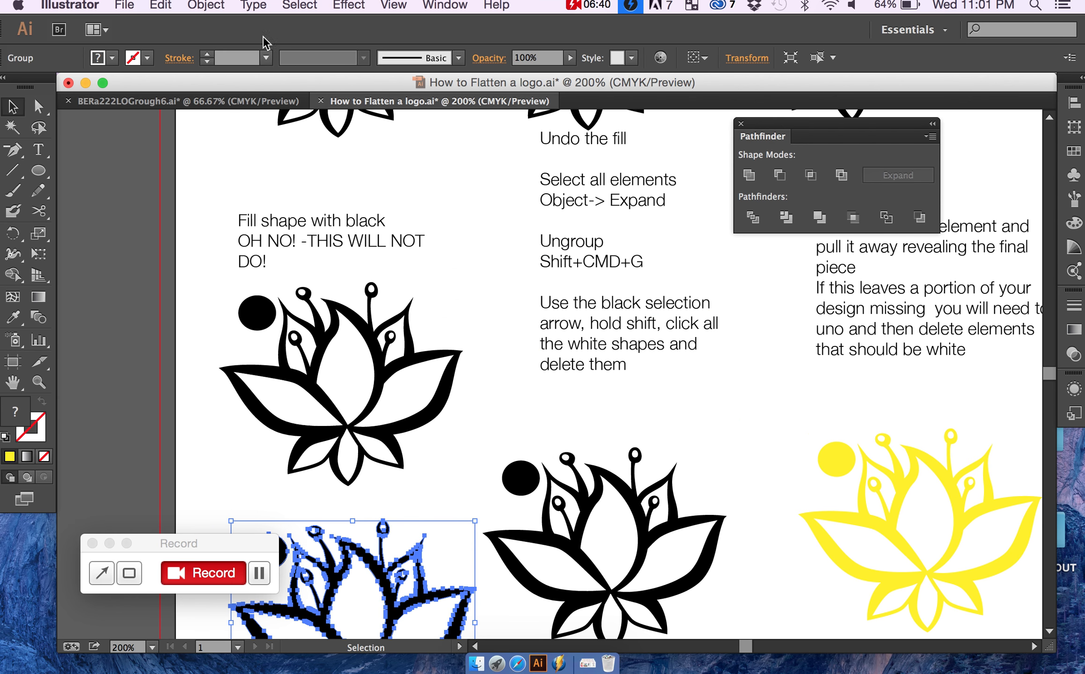
left_click(197, 9)
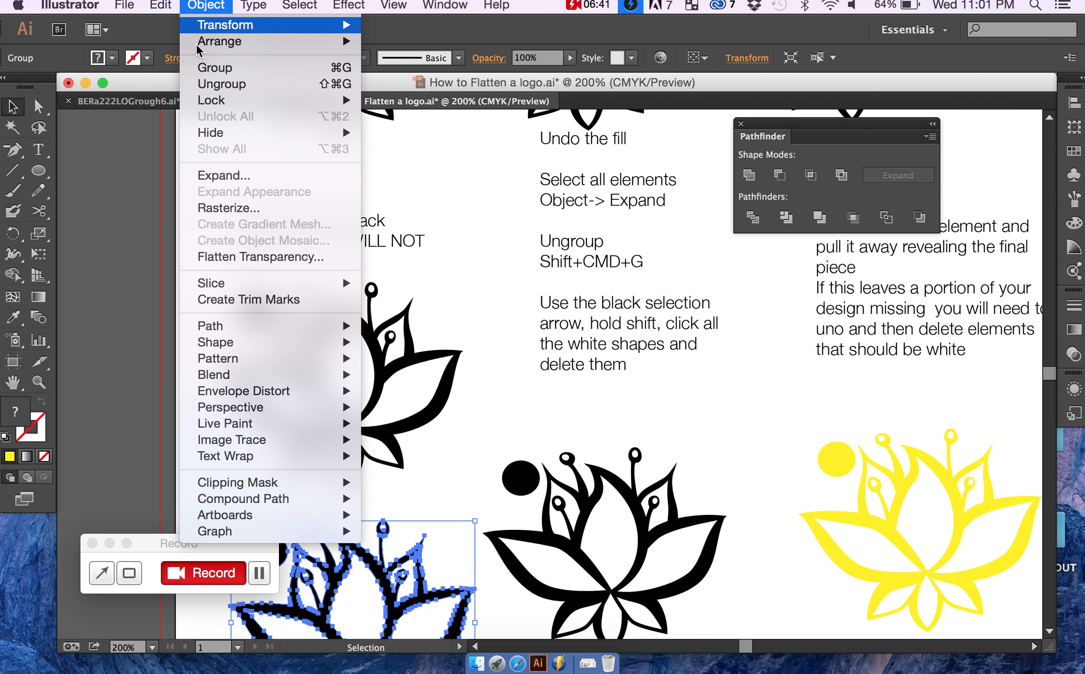
left_click(240, 179)
key("super+shift+g")
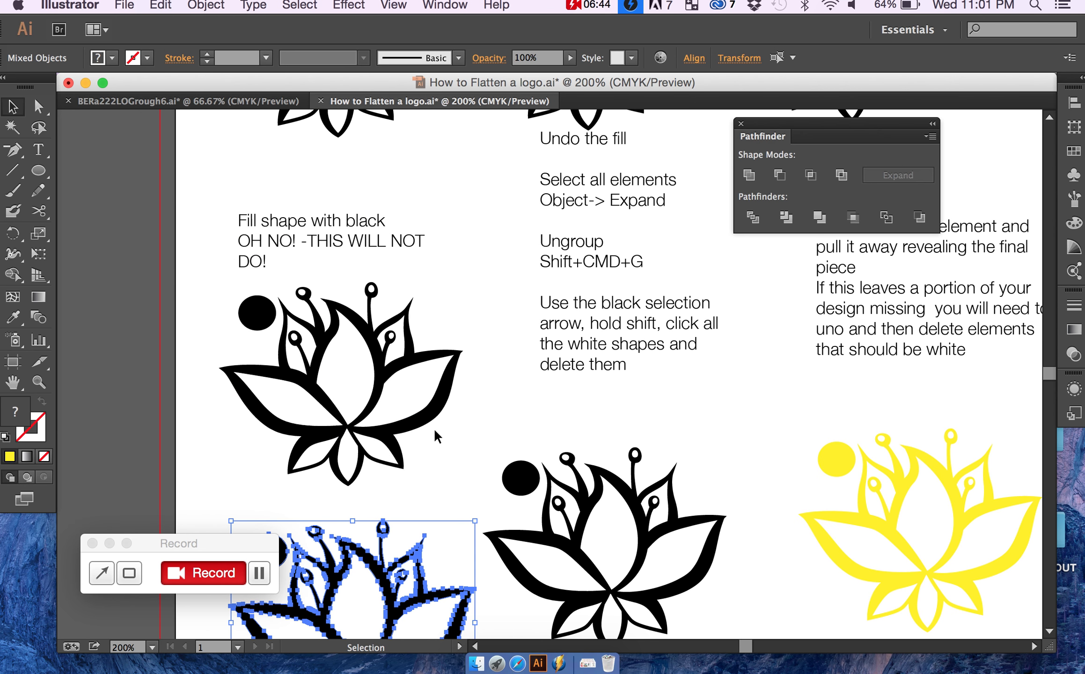
Step: Move the ungrouped black lotus outline away from its circle and white shapes, placing it beneath the middle black lotus
scroll(435, 435, "down", 5)
scroll(435, 436, "down", 1)
left_click(487, 485)
left_click(442, 448)
left_click_drag(442, 448, 649, 580)
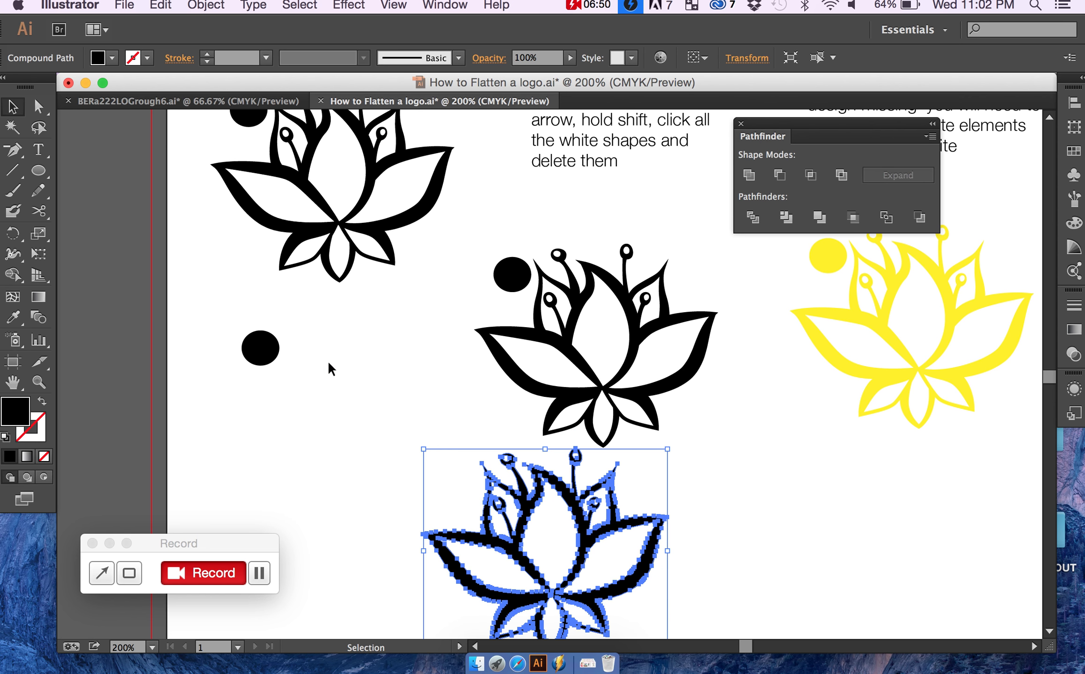
Step: Delete the white shapes left behind while keeping the circle, and move the black lotus outline farther right below the yellow lotus
left_click_drag(350, 432, 454, 493)
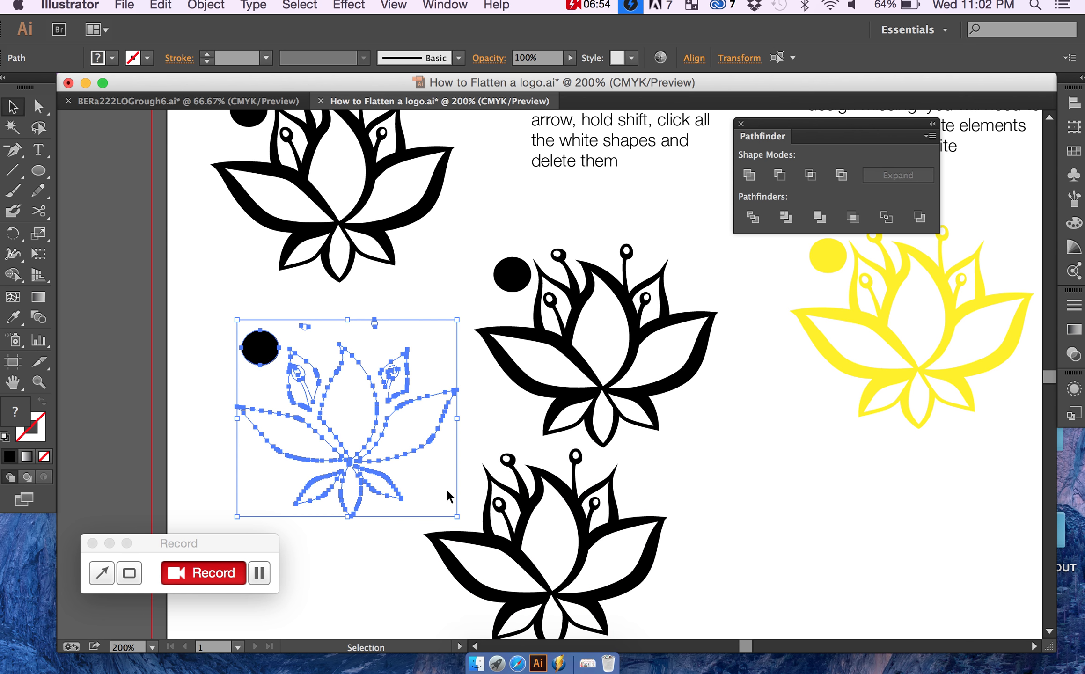
key("Delete")
left_click_drag(576, 510, 789, 500)
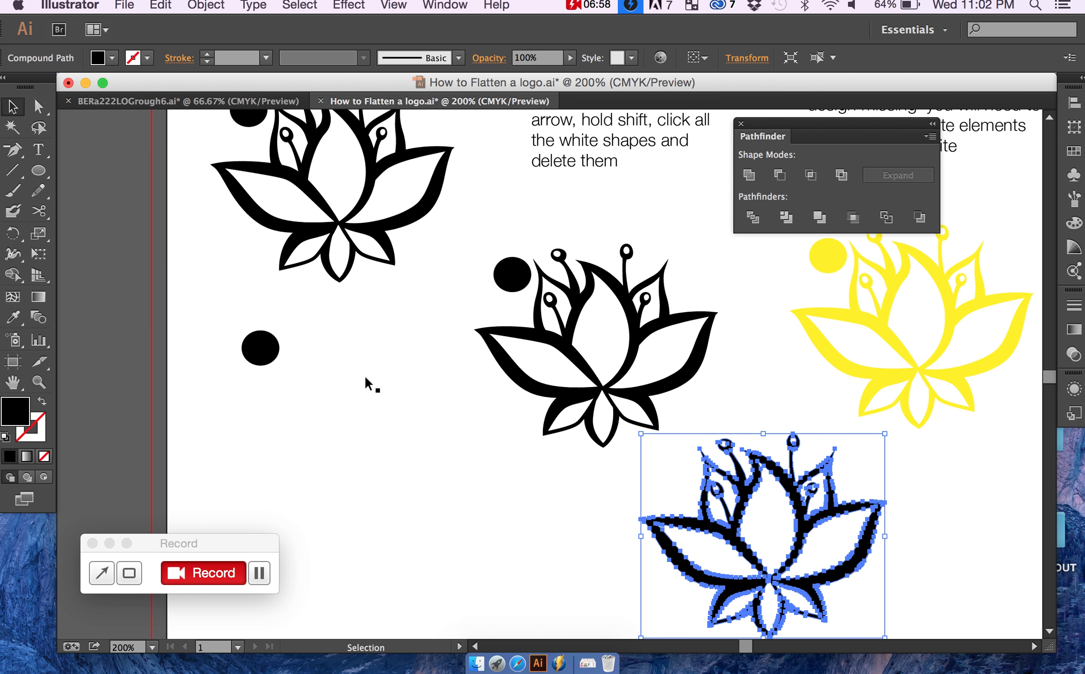
Step: Try a purple fill of R 162, G 63, B 209 on the moved lotus outline, and apply the light green swatch
double_click(16, 417)
type("A23FD1")
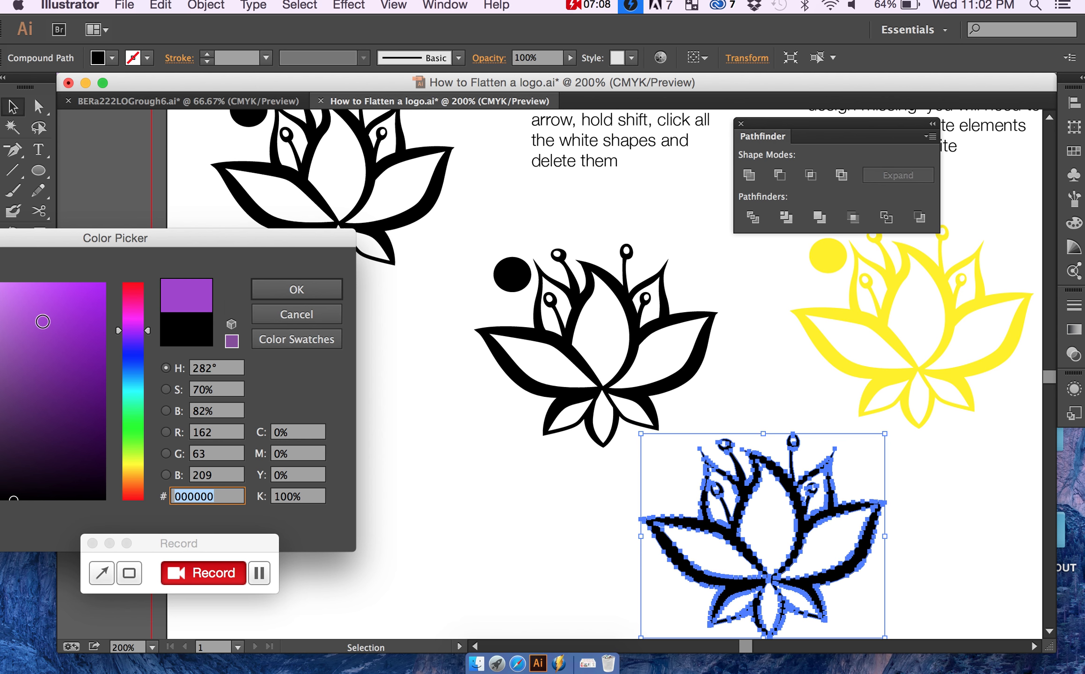
left_click(329, 285)
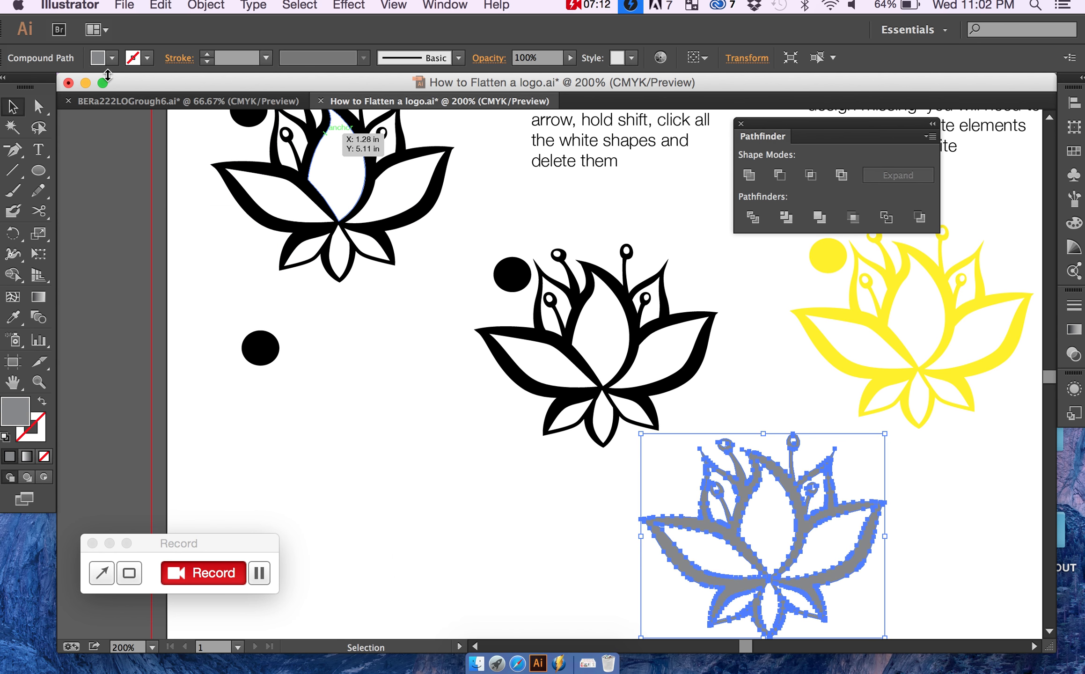
left_click(113, 58)
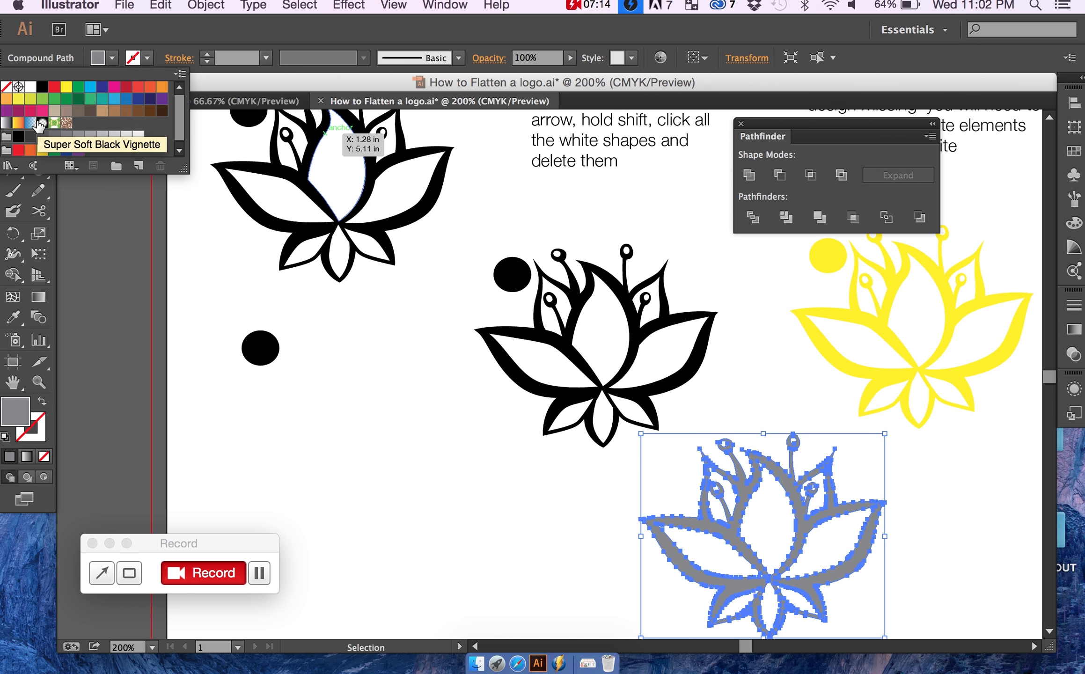
left_click(42, 99)
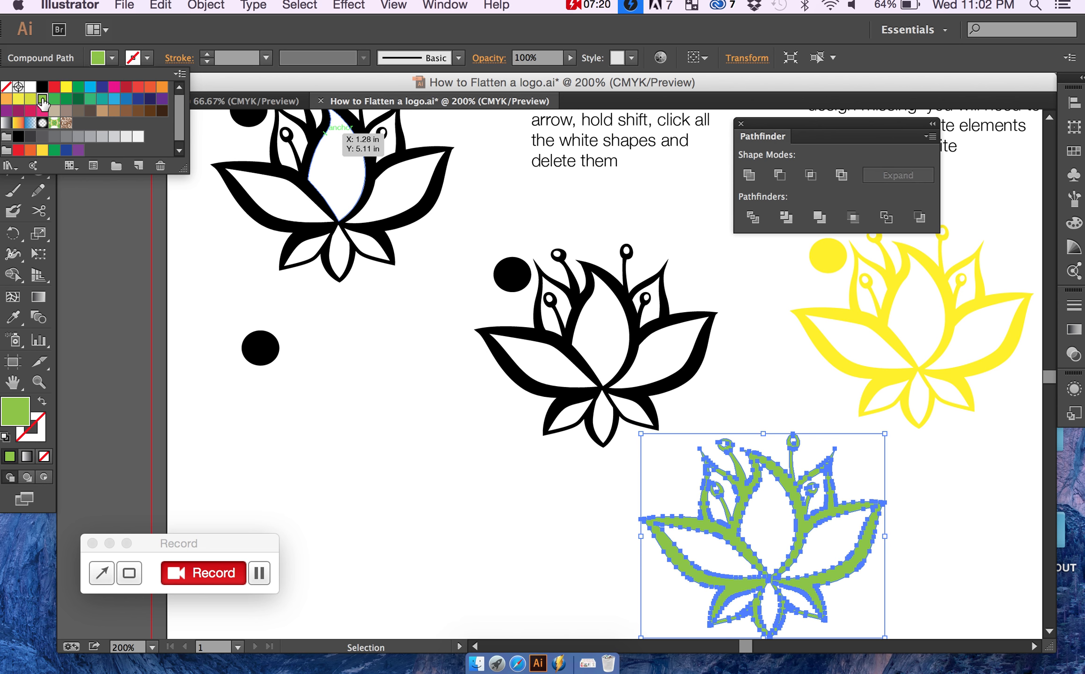
Step: Undo the recolouring, moves, white-shape deletion and ungrouping of the duplicated lotus
left_click(197, 194)
key("super+z")
key("super+z")
key("super+z")
key("super+z")
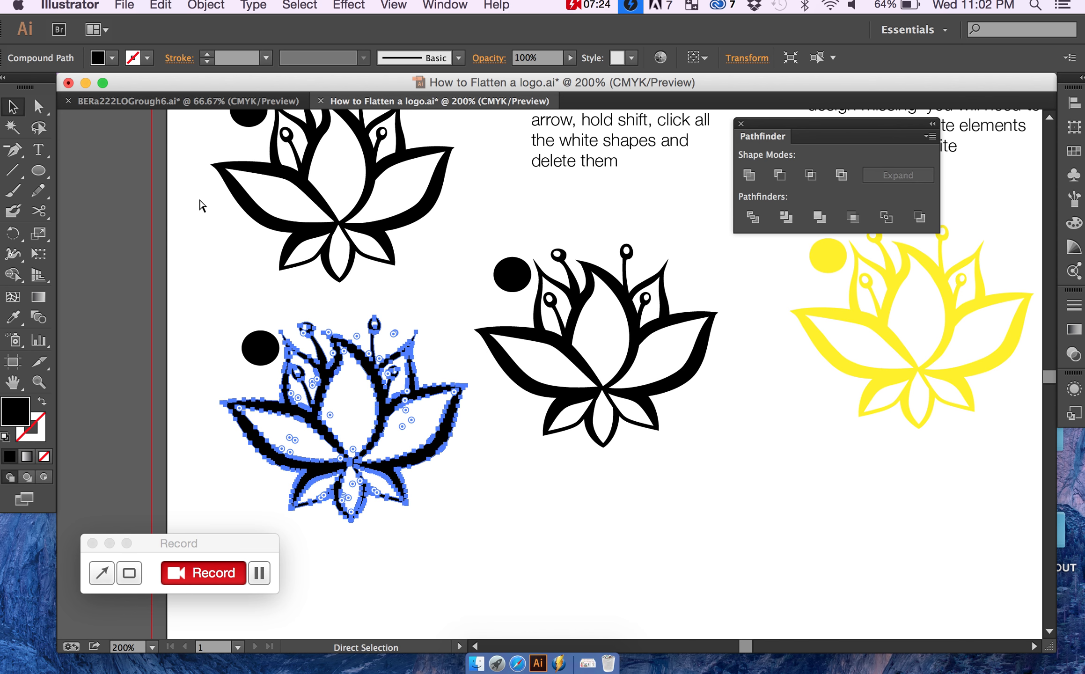
key("super+z")
key("v")
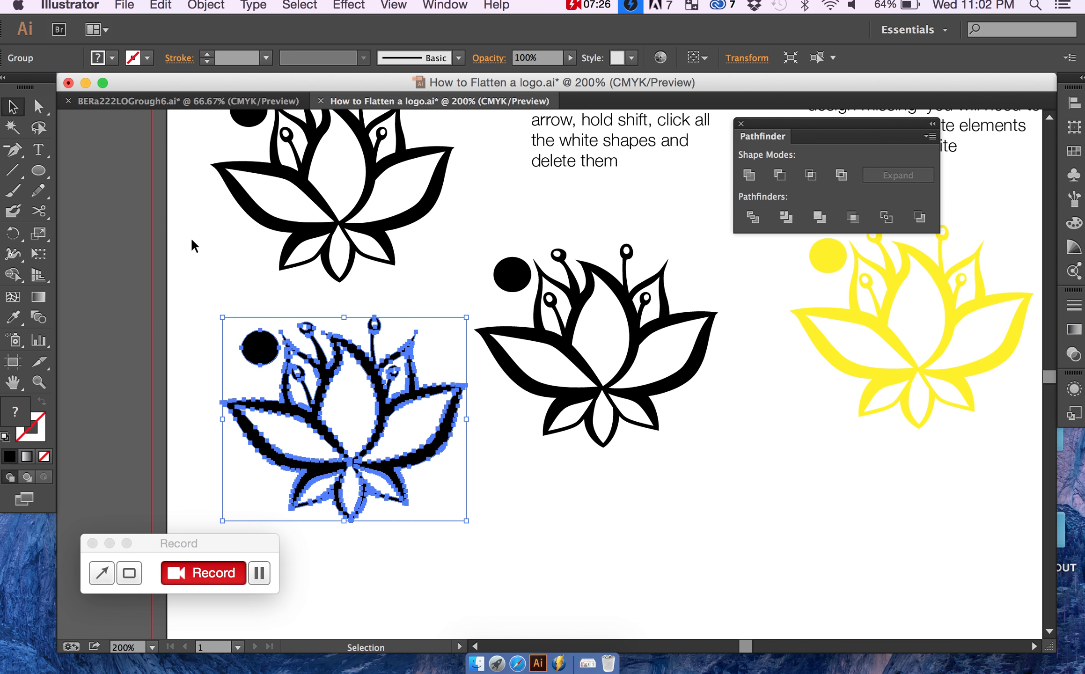
Step: Expand the restored lotus group, ungroup it, and clear the selection
left_click(190, 237)
left_click(255, 347)
left_click(206, 5)
left_click(255, 177)
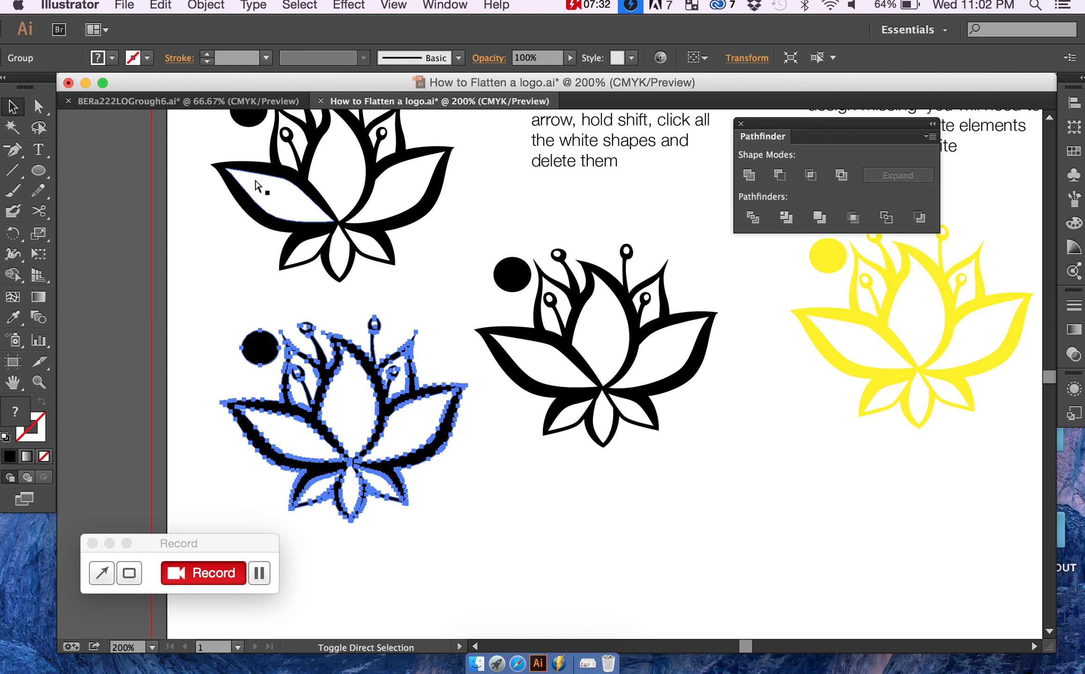
left_click(168, 321)
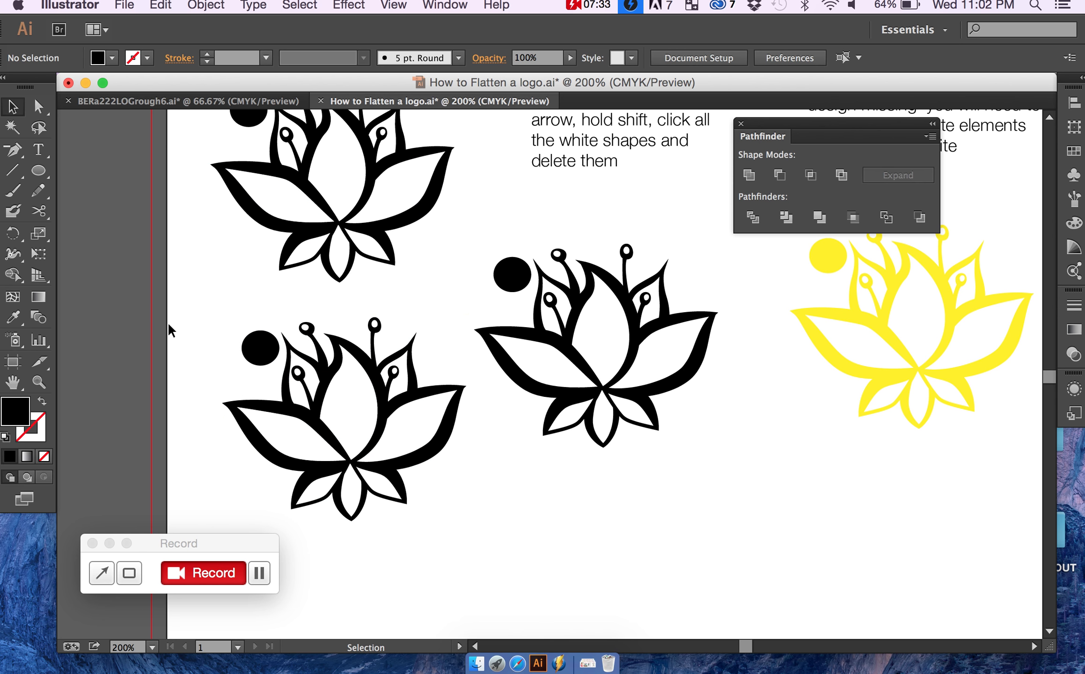
Step: Move the black circle and lotus together beneath the middle lotus, and delete the white shapes left behind
left_click(261, 347, "shift")
left_click(326, 377, "shift")
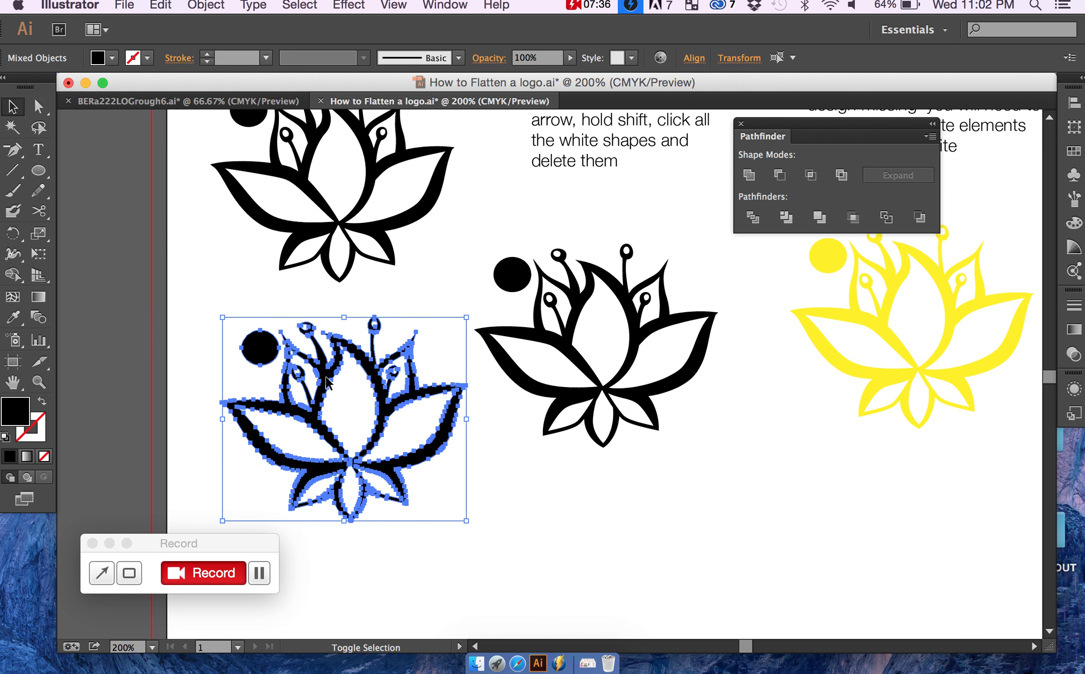
left_click_drag(326, 378, 630, 527)
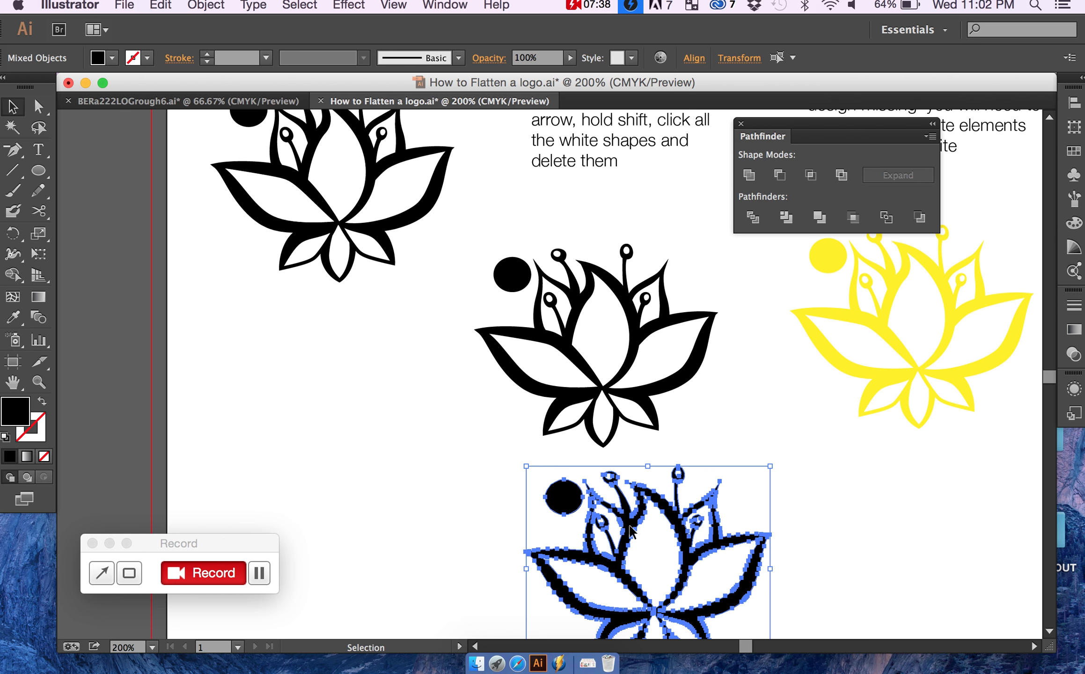
left_click_drag(187, 307, 471, 531)
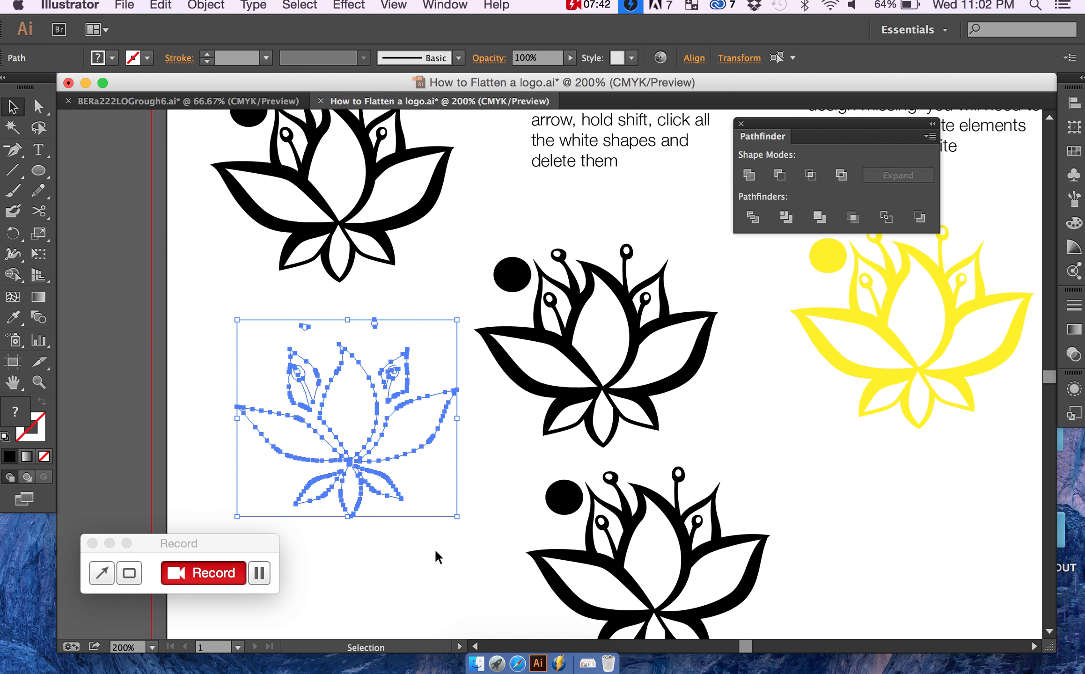
key("Delete")
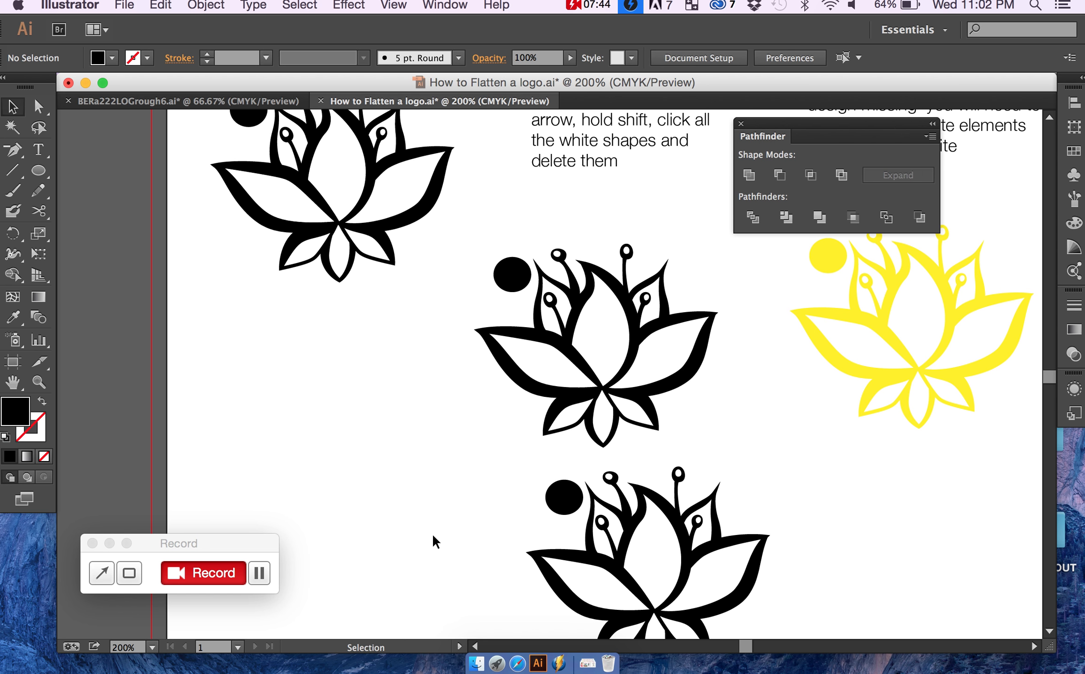
Step: Unite the moved black lotus and circle with Pathfinder, and shift the united logo up and right between the middle and yellow lotuses
left_click(554, 556)
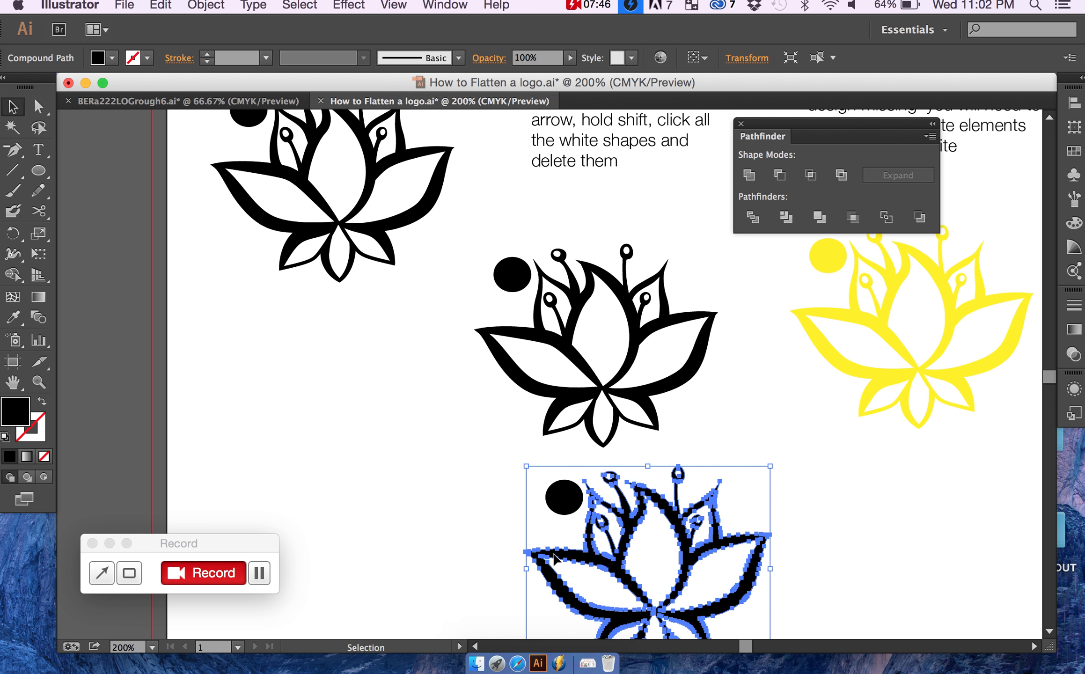
left_click(553, 502, "shift")
left_click(749, 176)
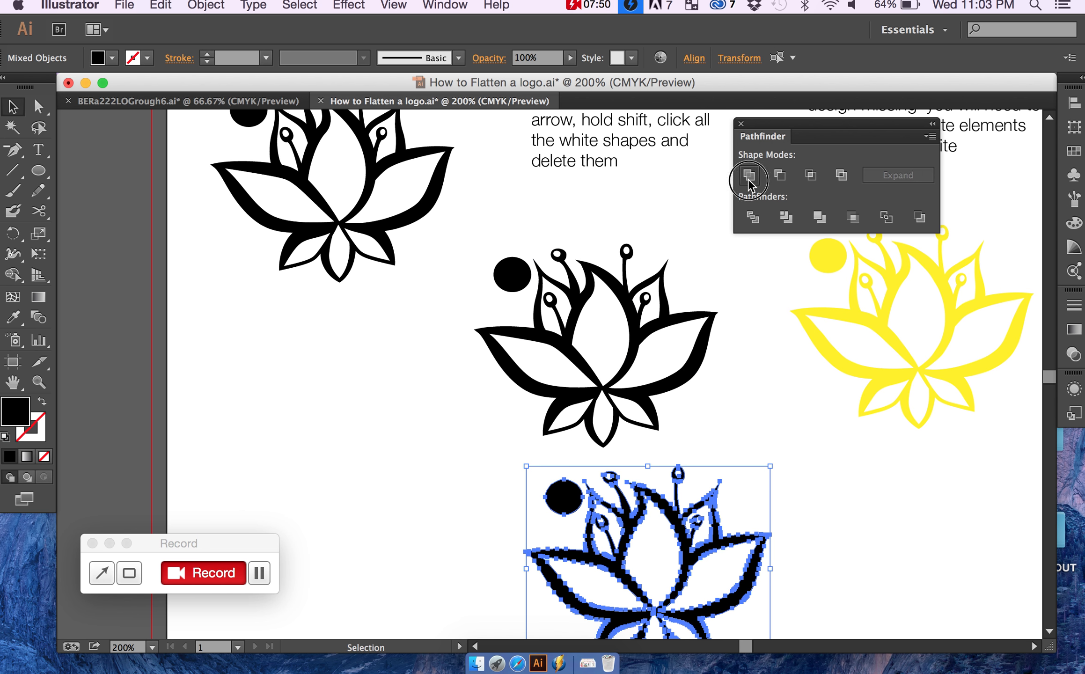
left_click(801, 405)
left_click_drag(697, 549, 773, 497)
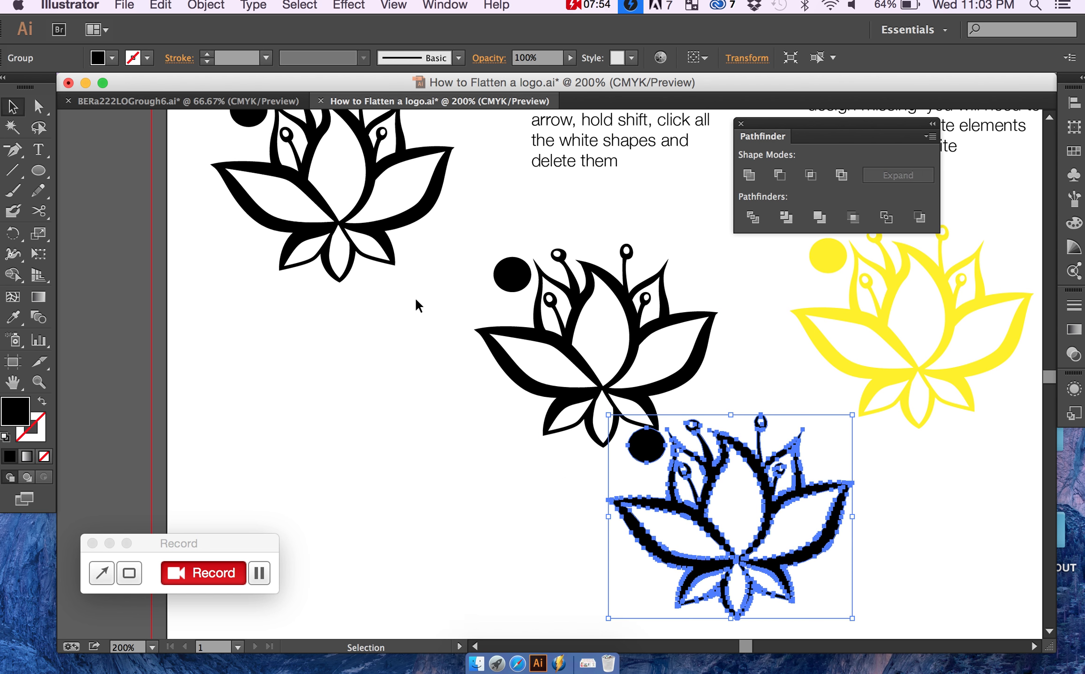
Step: Fill the united lotus and circle with the teal swatch C=80 M=10 Y=45 K=0, and deselect them
left_click(98, 57)
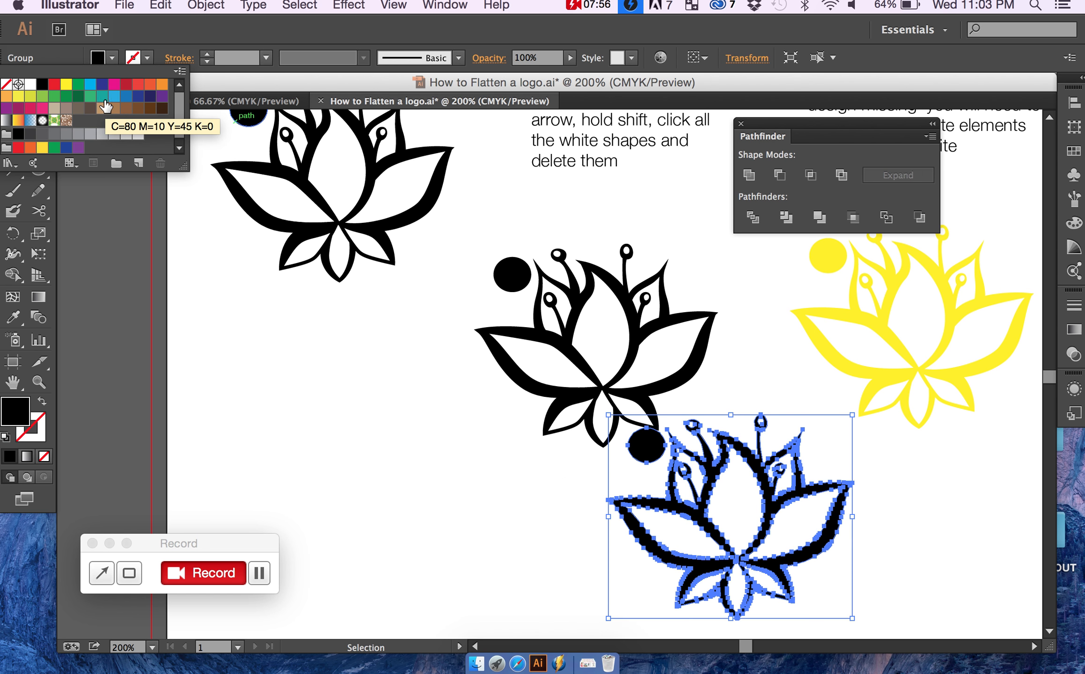
left_click(89, 96)
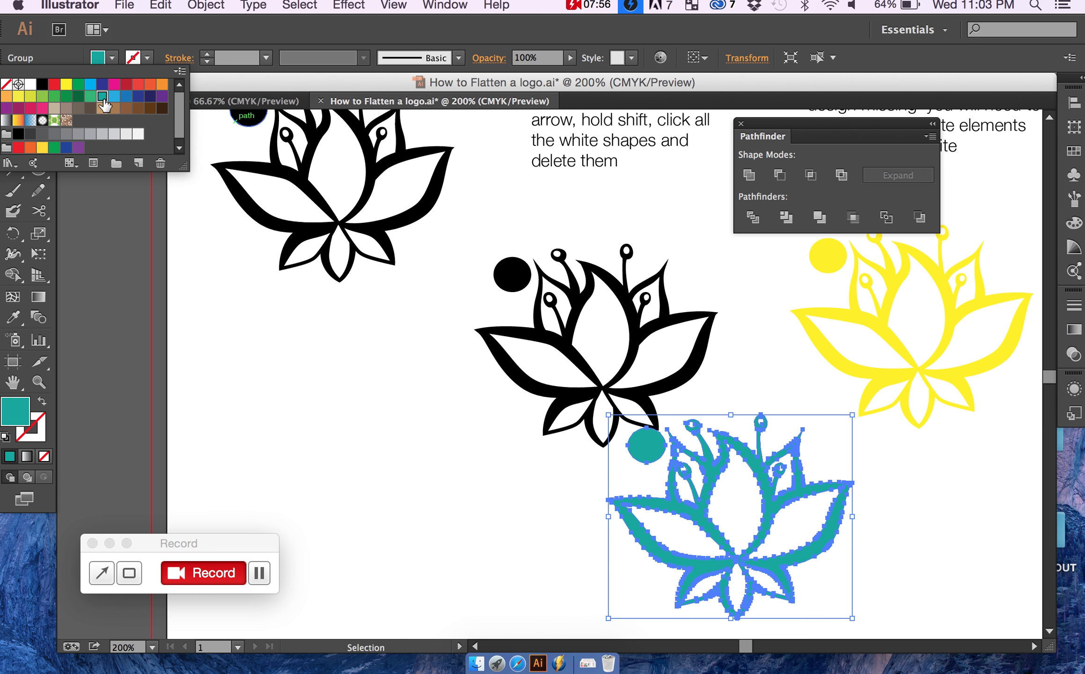
left_click(542, 485)
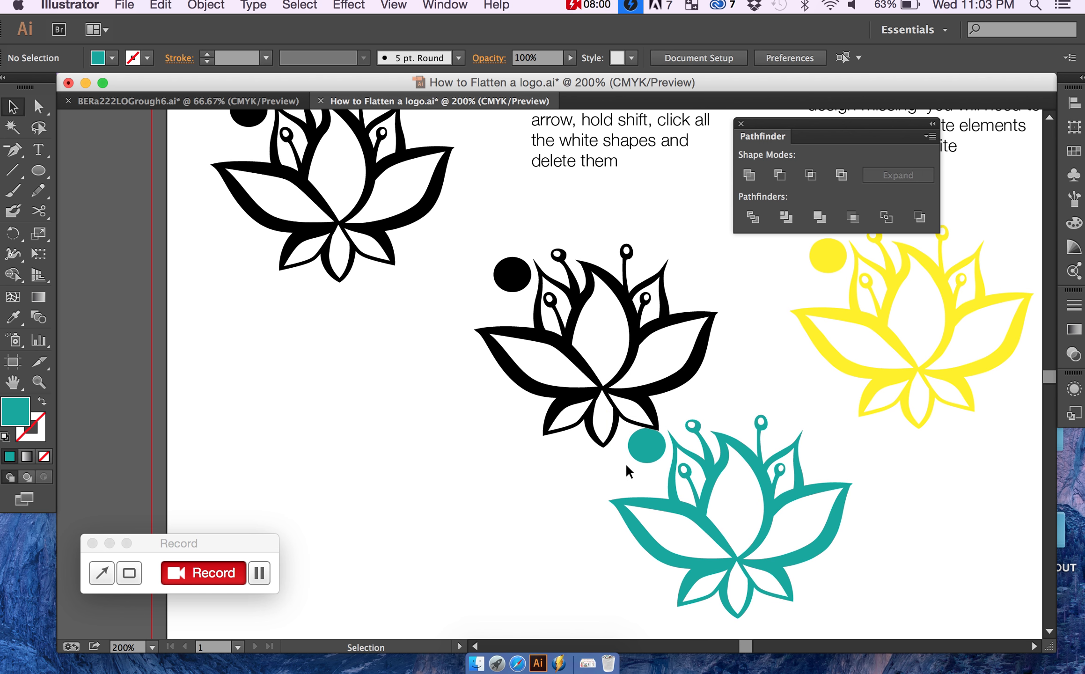
Step: Move the teal logo slightly to the right, beneath the black and yellow lotuses
scroll(625, 463, "down", 2)
scroll(626, 463, "right", 1)
mouse_move(697, 487)
left_mouse_down()
mouse_move(679, 497)
mouse_move(742, 415)
mouse_move(756, 417)
mouse_move(699, 504)
left_mouse_up()
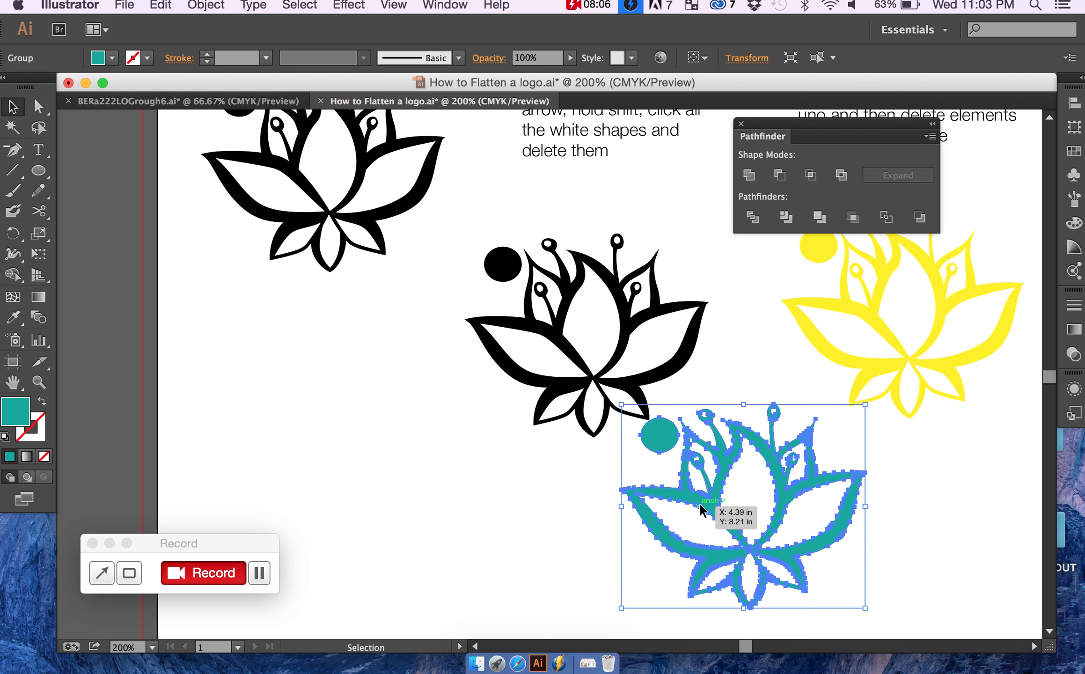